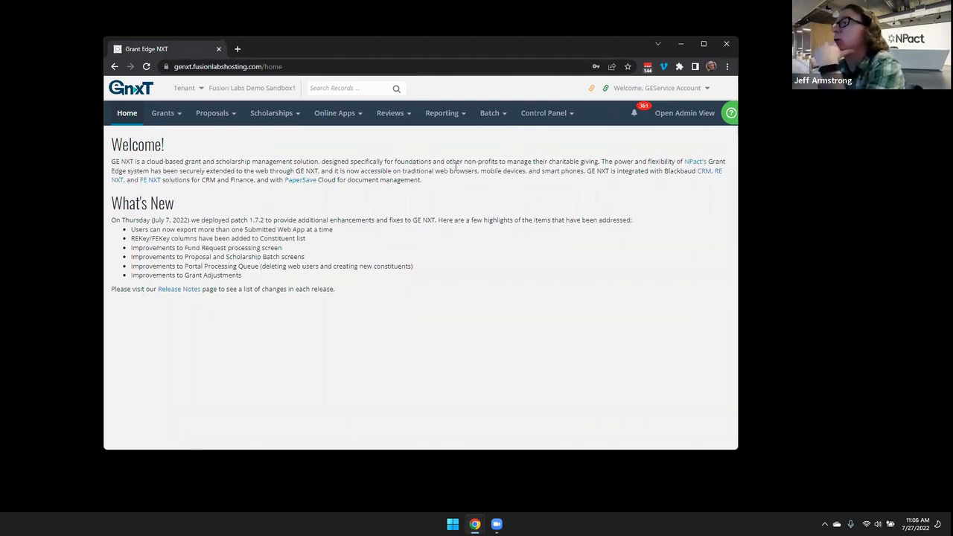
Step: Open Proposal 59 - Park Rejuvenation from the recently accessed proposals and maximize the browser window
click(213, 115)
click(208, 134)
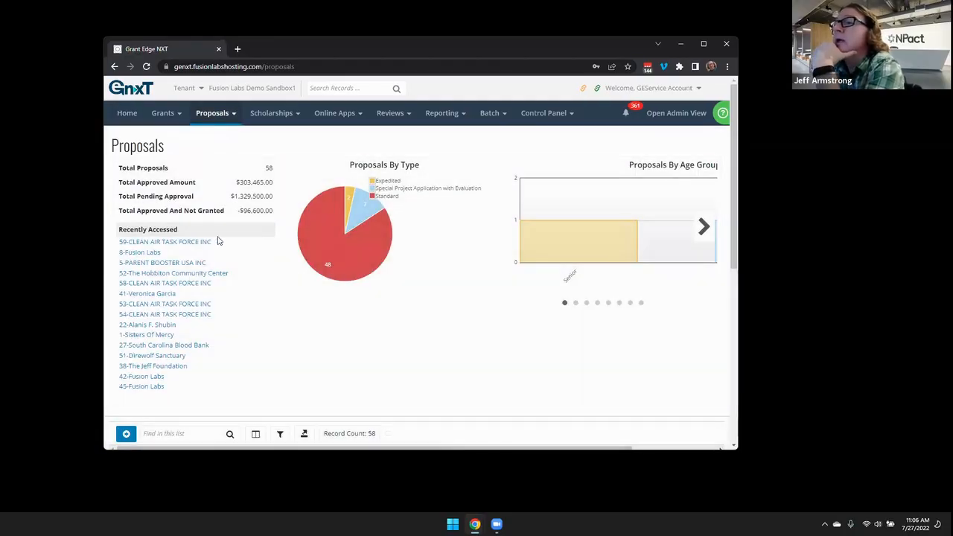
click(200, 244)
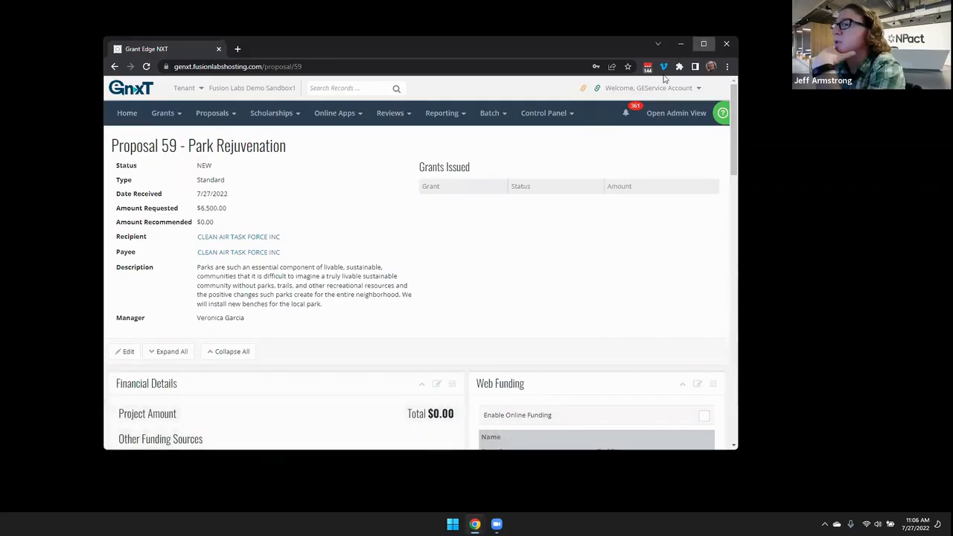
click(703, 43)
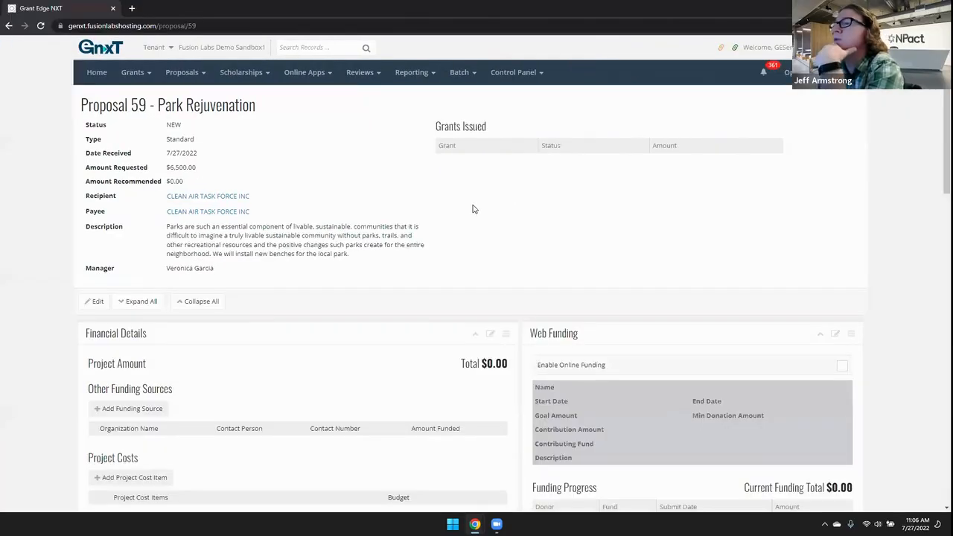
double_click(184, 166)
click(269, 253)
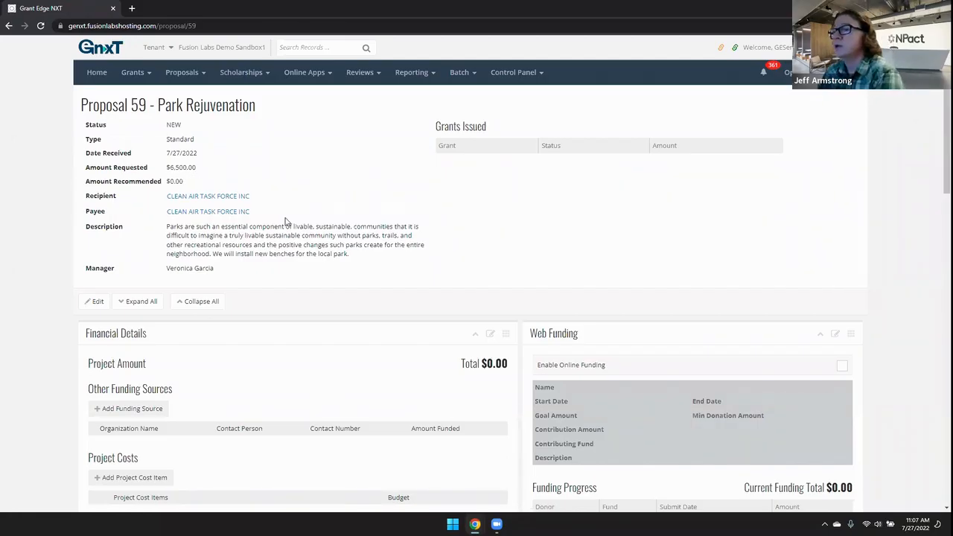
scroll(346, 217, down, 5)
scroll(344, 221, down, 2)
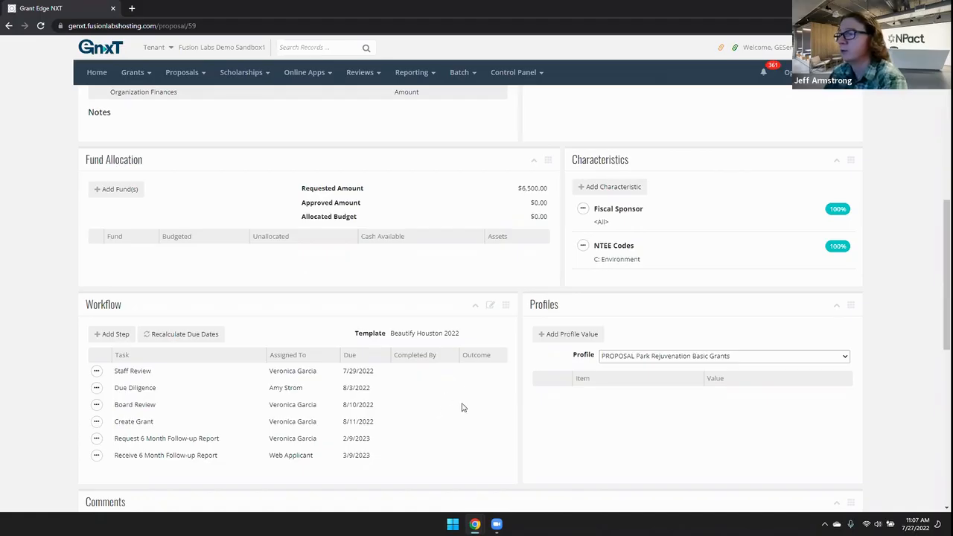
click(491, 308)
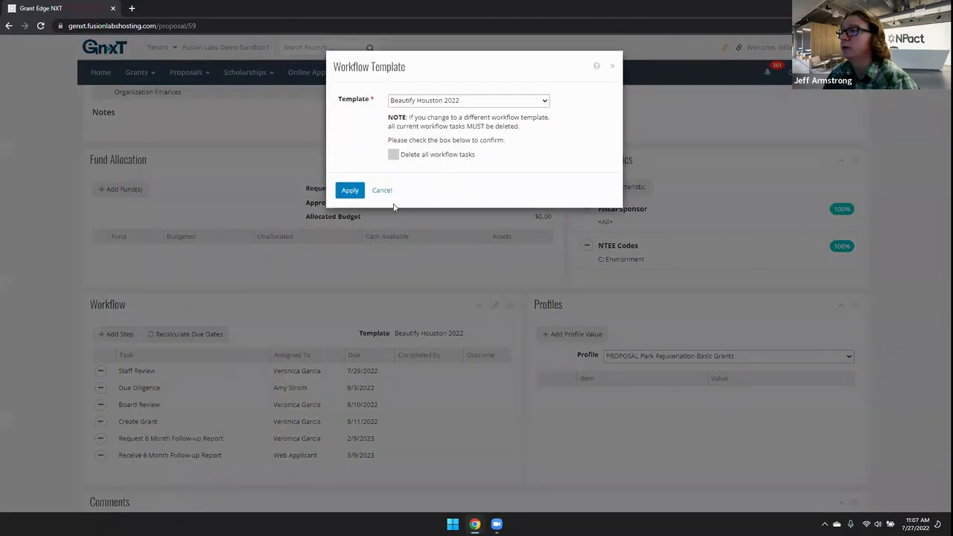
click(526, 101)
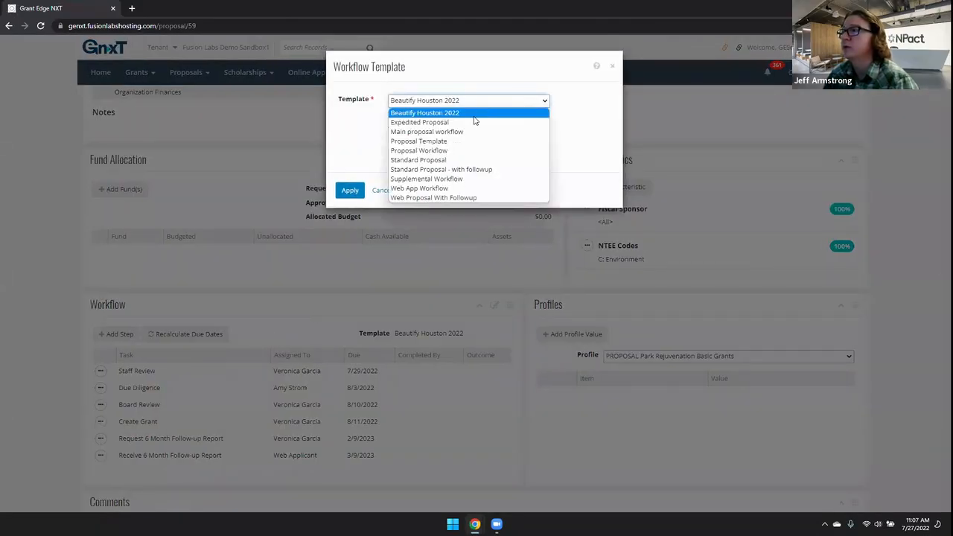
click(440, 160)
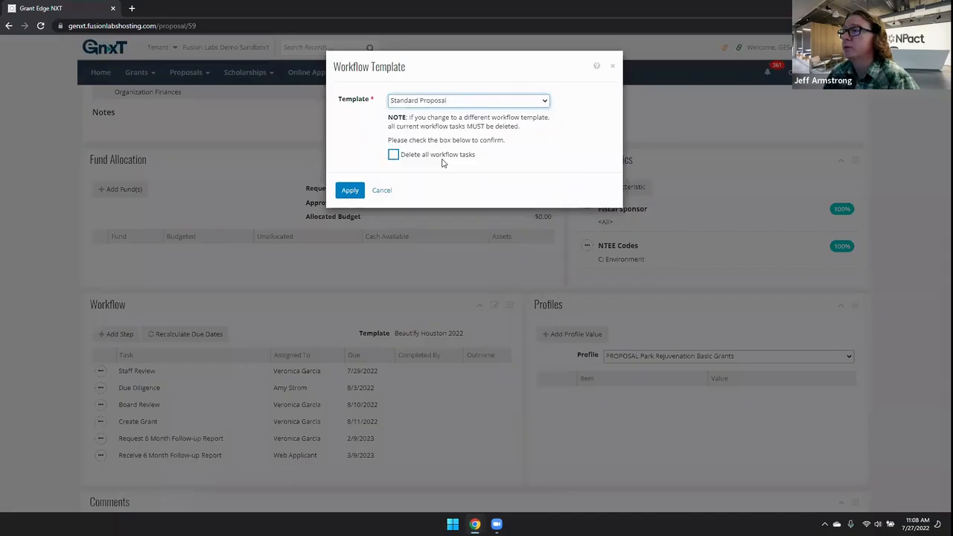
click(429, 156)
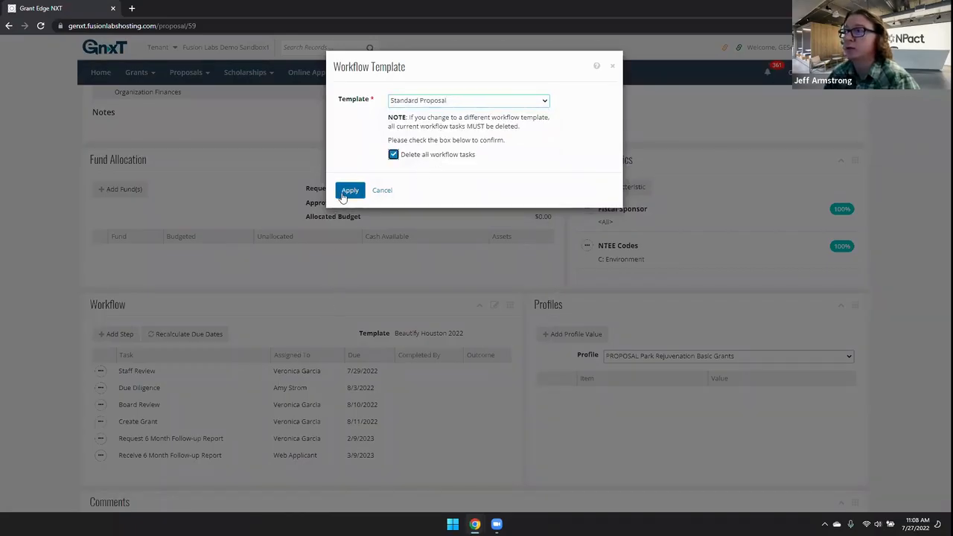
click(381, 191)
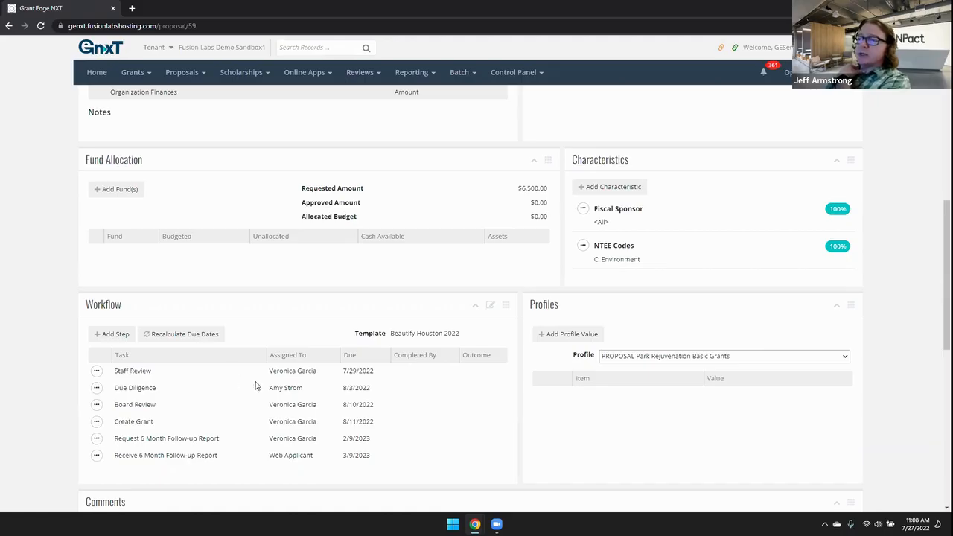
Step: Open the Staff Review workflow step for editing, set its completion date to 07/27/2022 and select the staff member who completed it
click(96, 371)
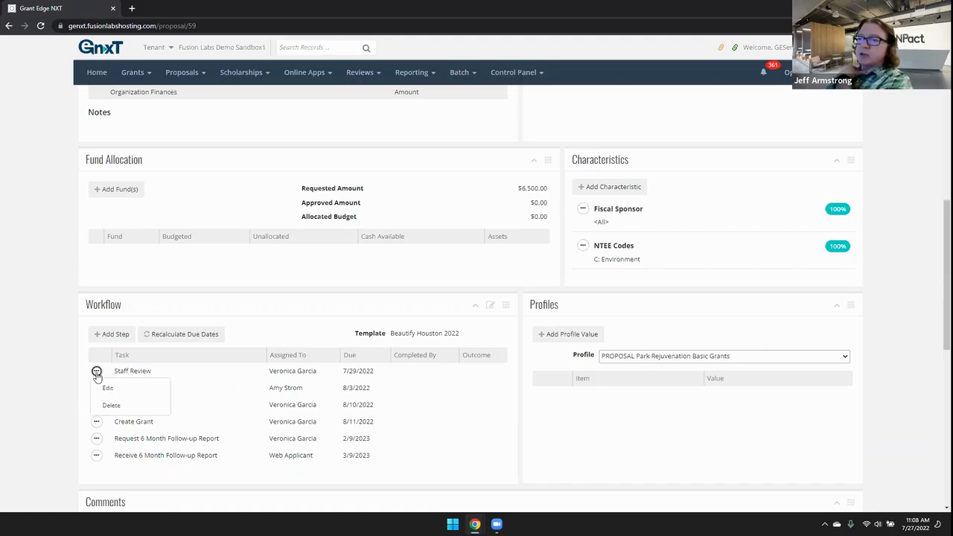
click(113, 389)
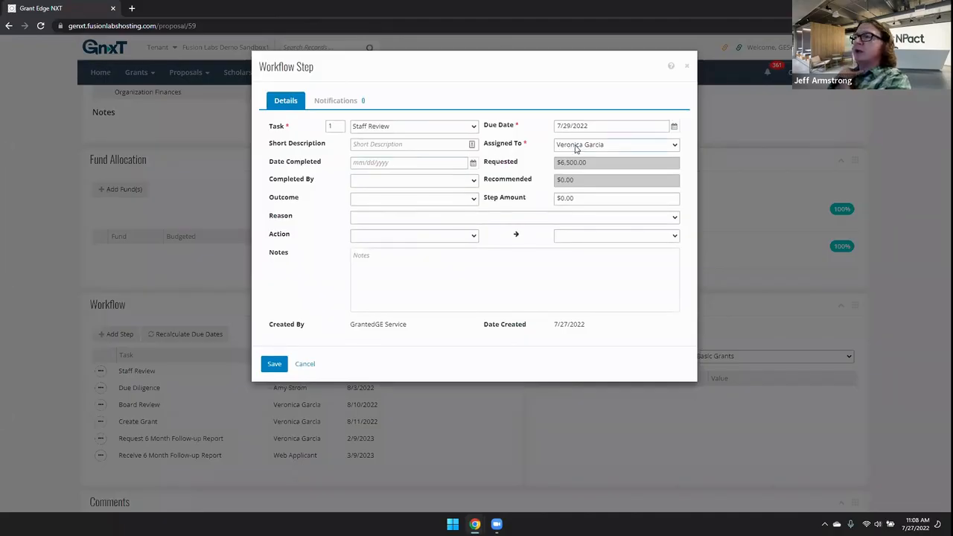
click(473, 163)
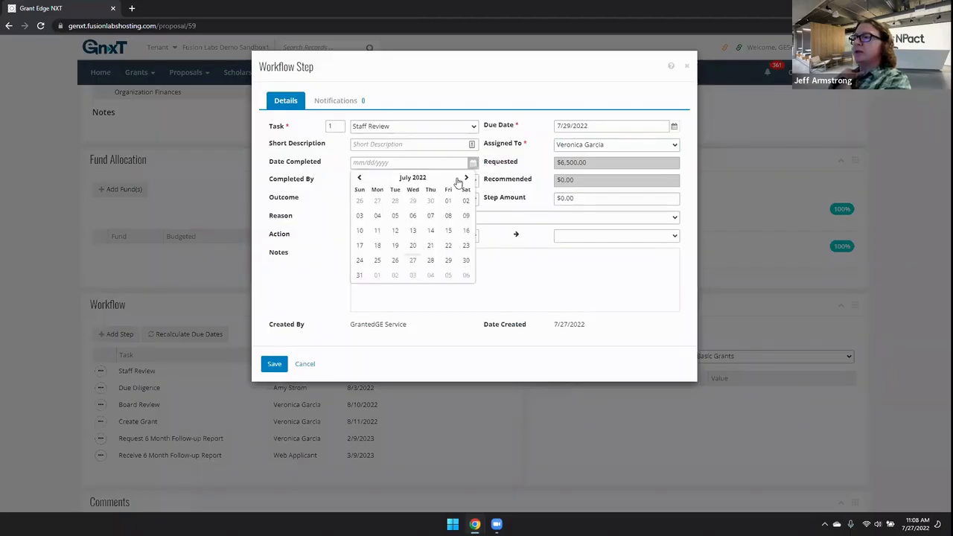
click(412, 261)
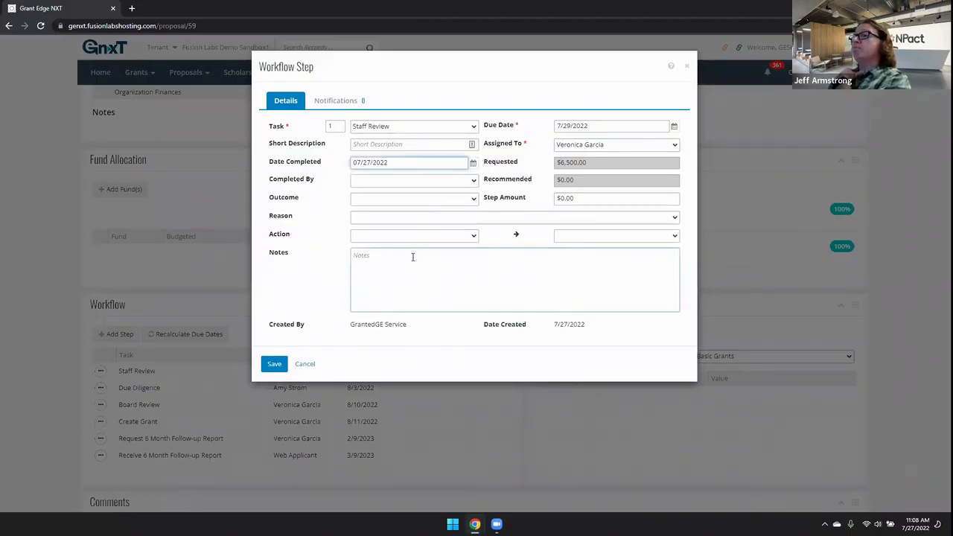
click(462, 183)
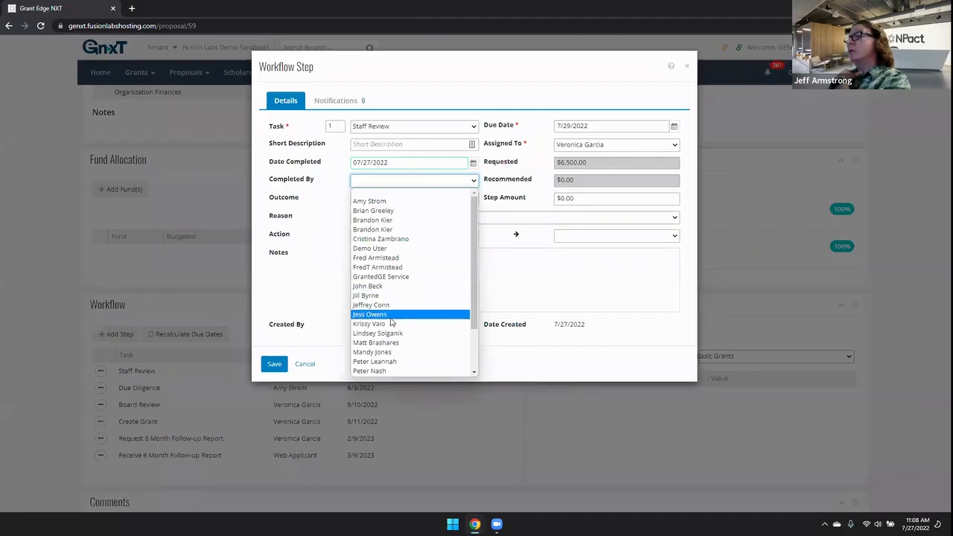
scroll(388, 337, down, 2)
scroll(391, 313, up, 2)
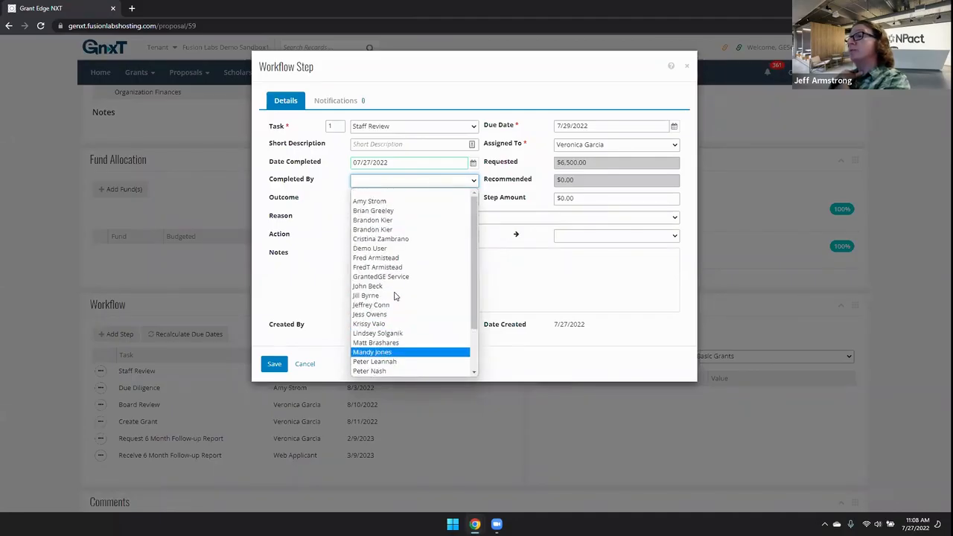
click(400, 258)
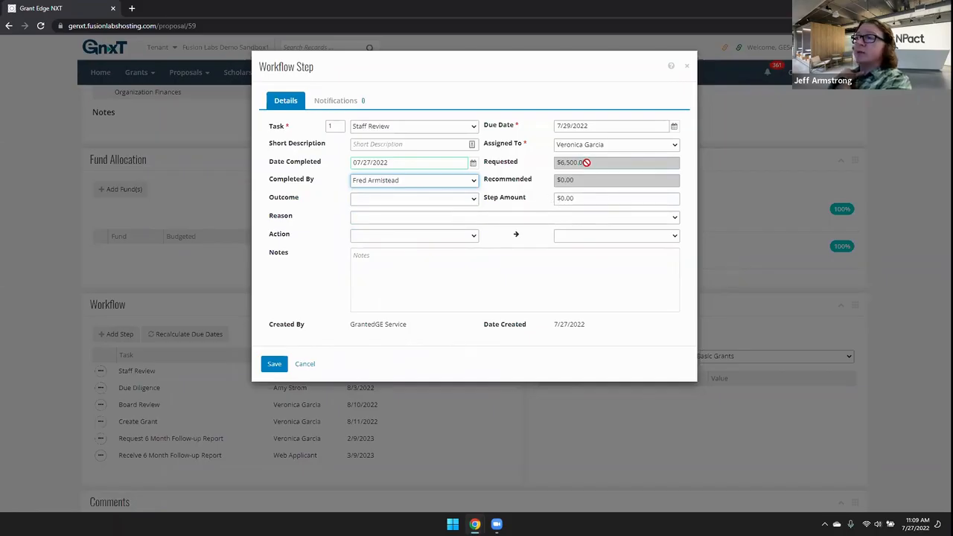
Step: Set the Staff Review step amount to $6,500 and the outcome to Approved, then save and accept the proposal status change
click(577, 204)
text(6,500)
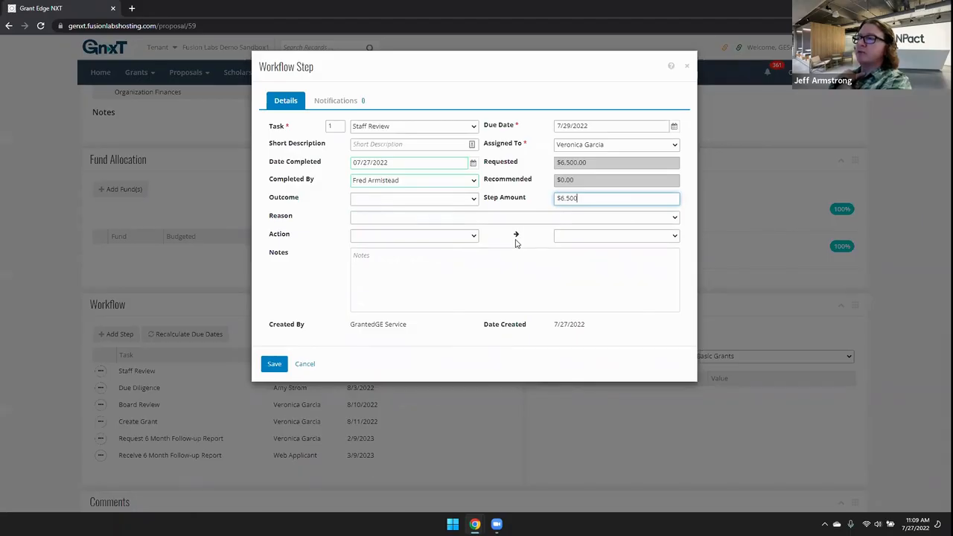
click(474, 201)
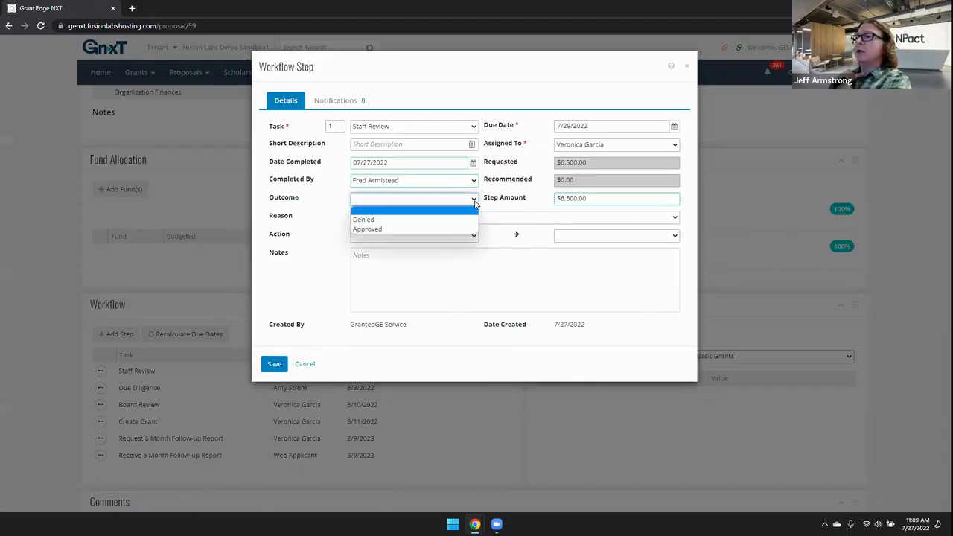
click(415, 229)
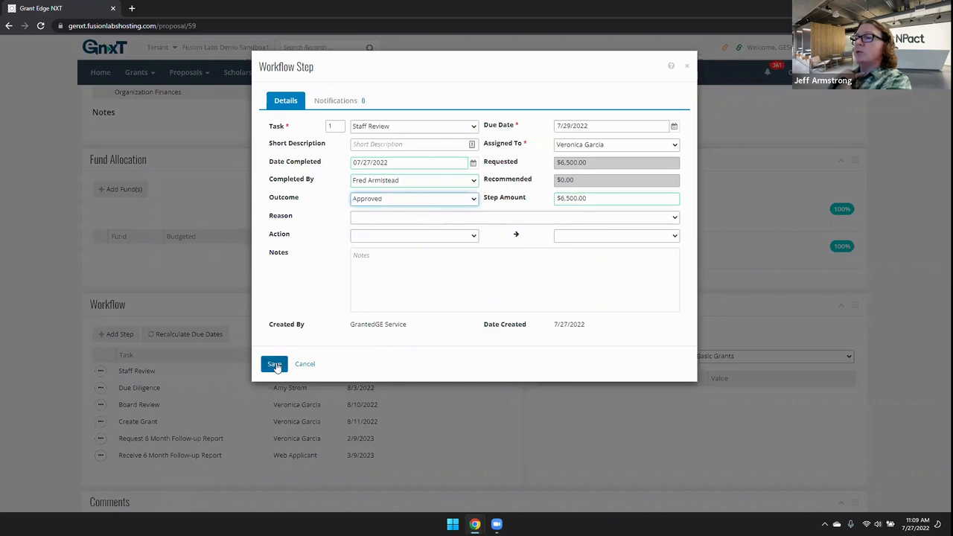
click(274, 364)
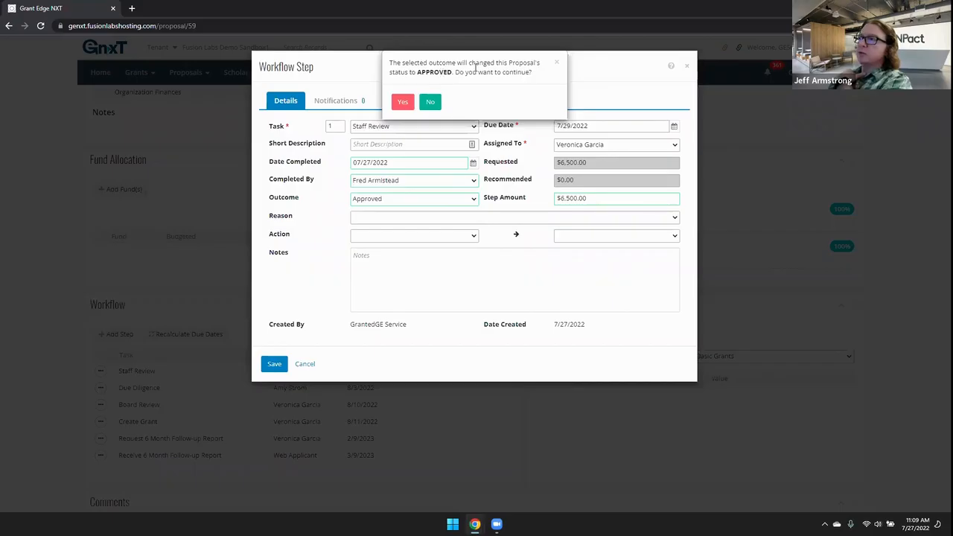
click(402, 102)
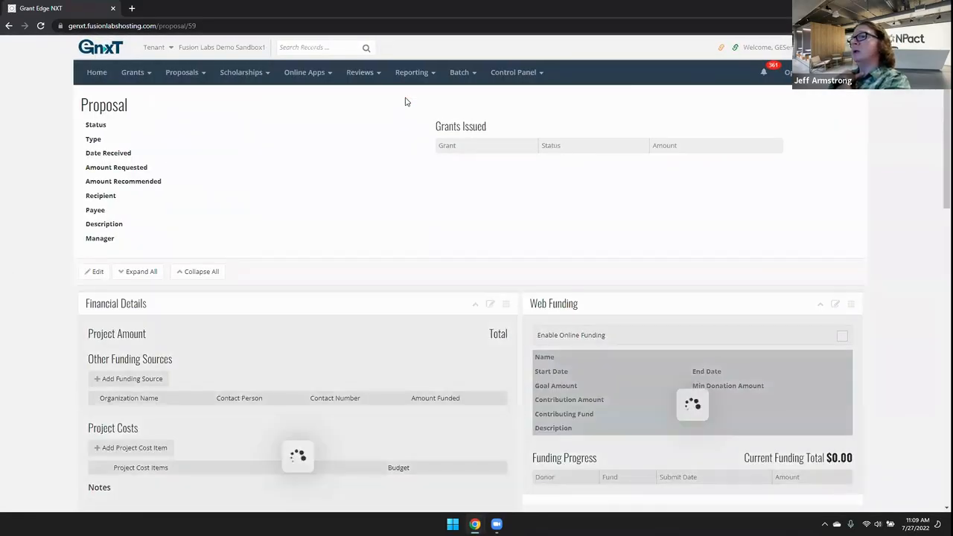
double_click(186, 126)
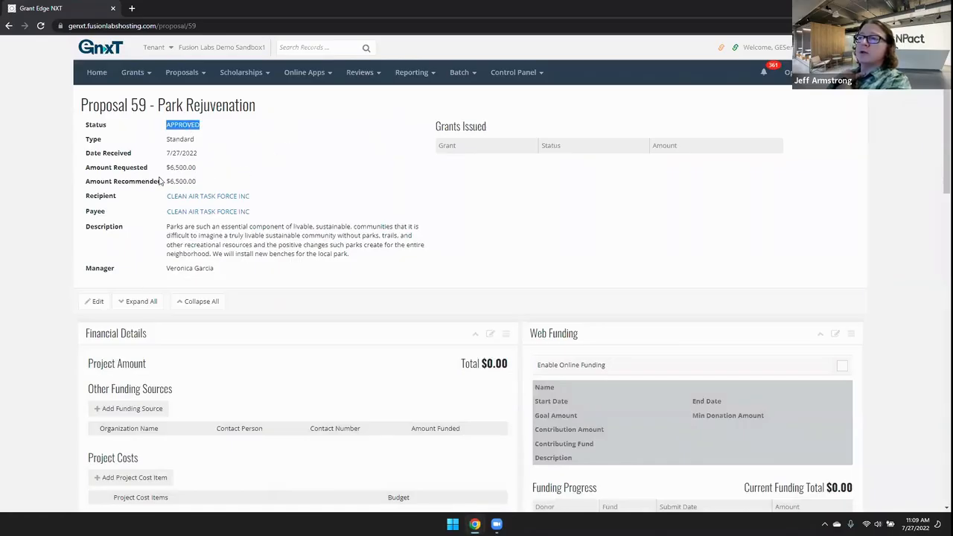
drag(168, 181, 204, 183)
click(207, 187)
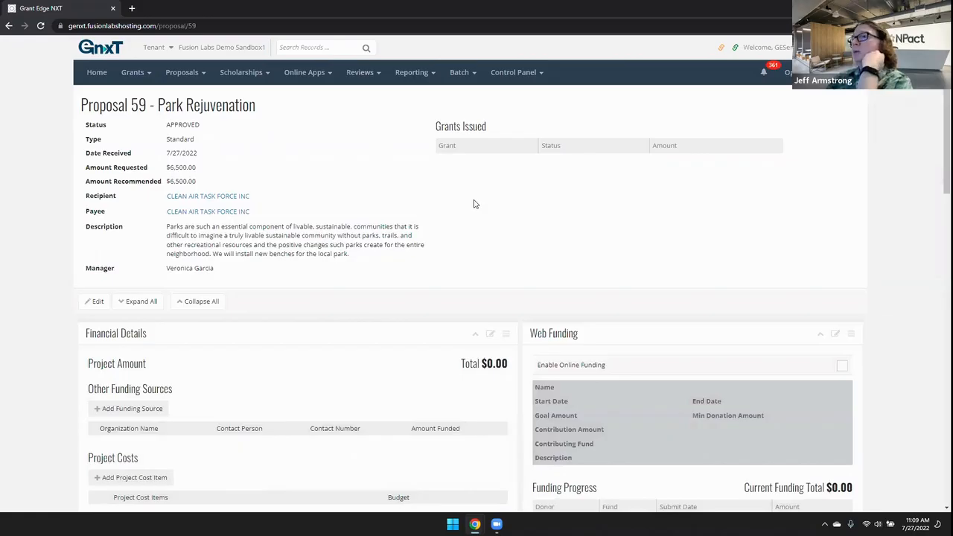
Step: Open the Due Diligence workflow step for editing and start adding a profile value to its due diligence items
scroll(473, 204, down, 6)
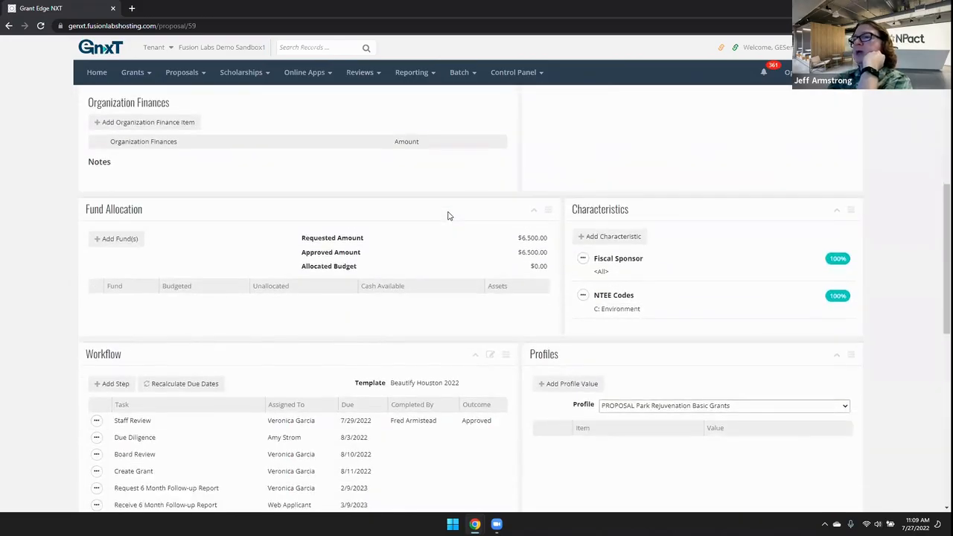
scroll(447, 216, down, 1)
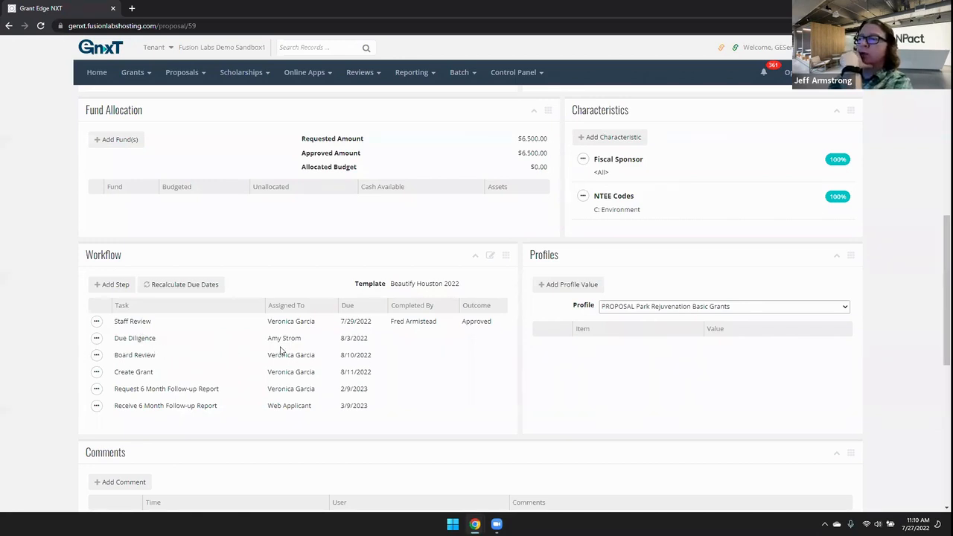
click(96, 338)
click(109, 354)
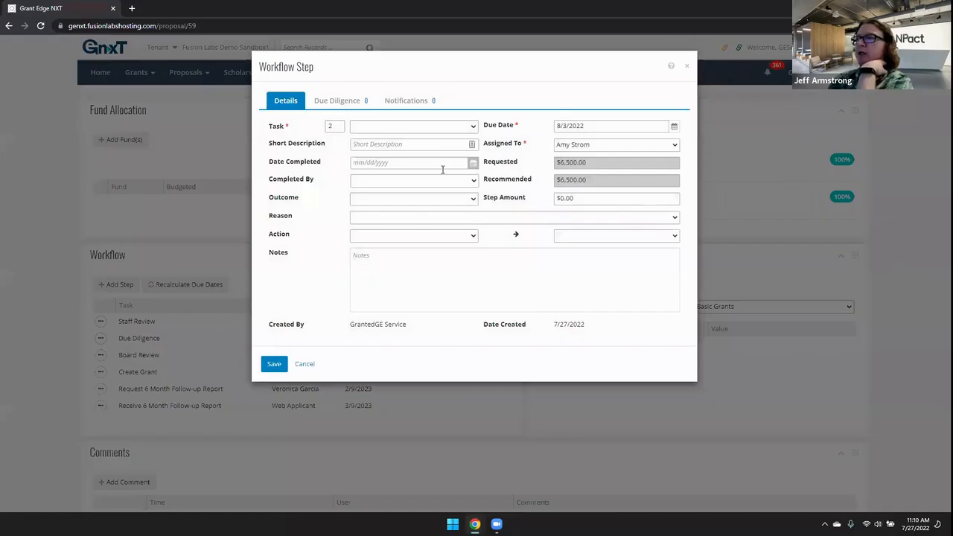
click(472, 183)
click(471, 183)
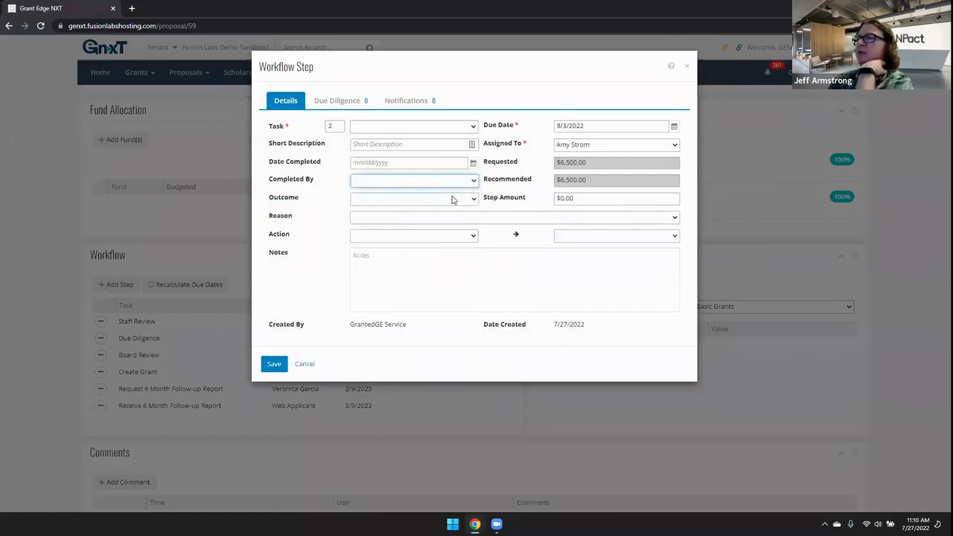
click(452, 203)
click(452, 203)
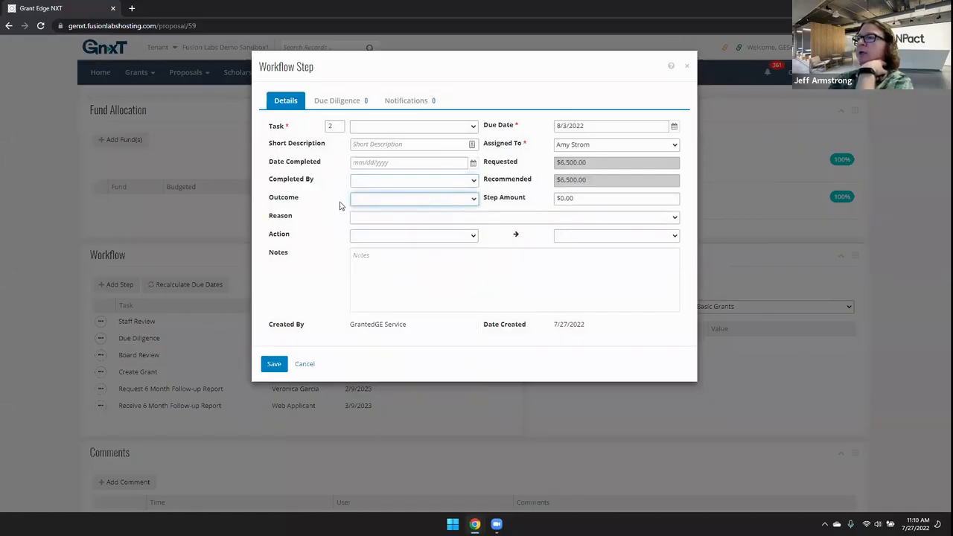
click(345, 104)
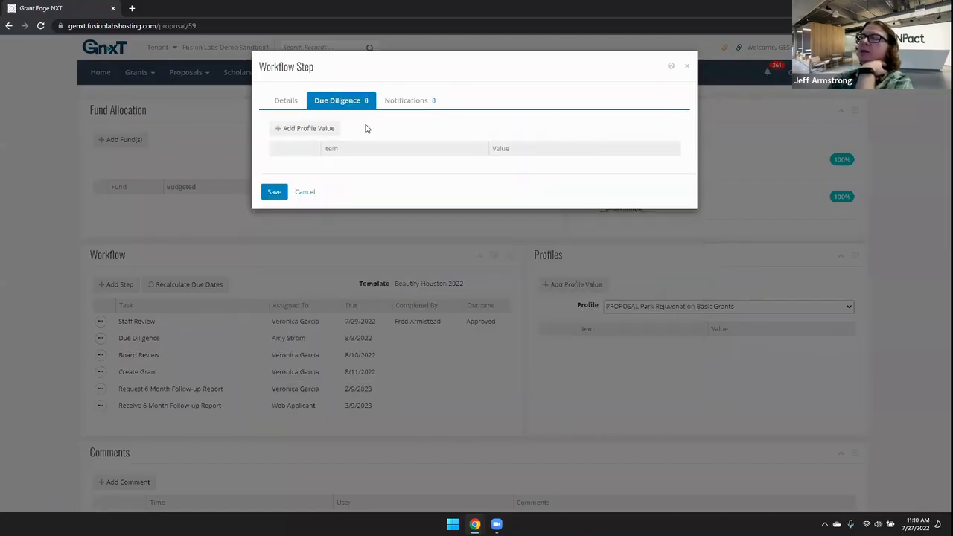
click(308, 130)
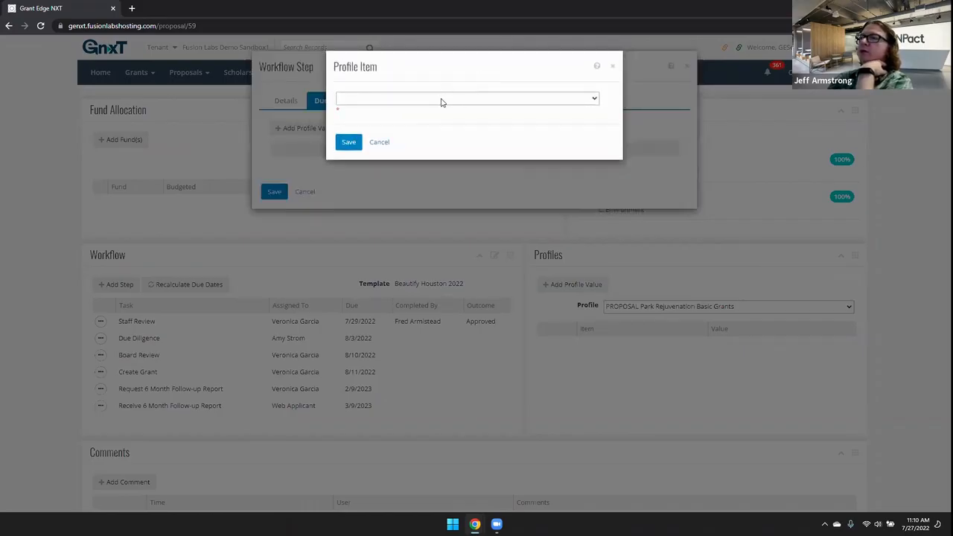
Step: Try Annual Gross Income as the profile item with a value of 7,500,000
click(443, 100)
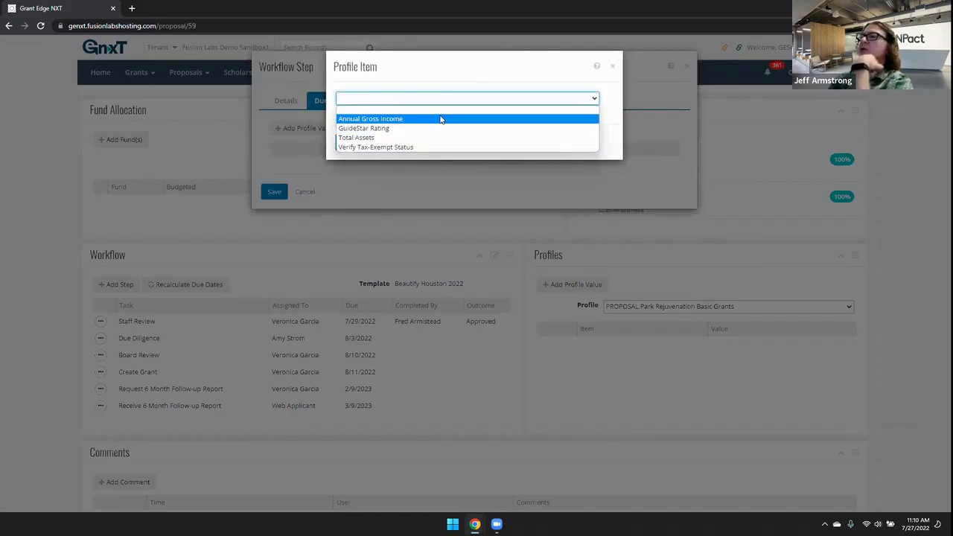
click(440, 119)
click(524, 96)
text(7,500,000)
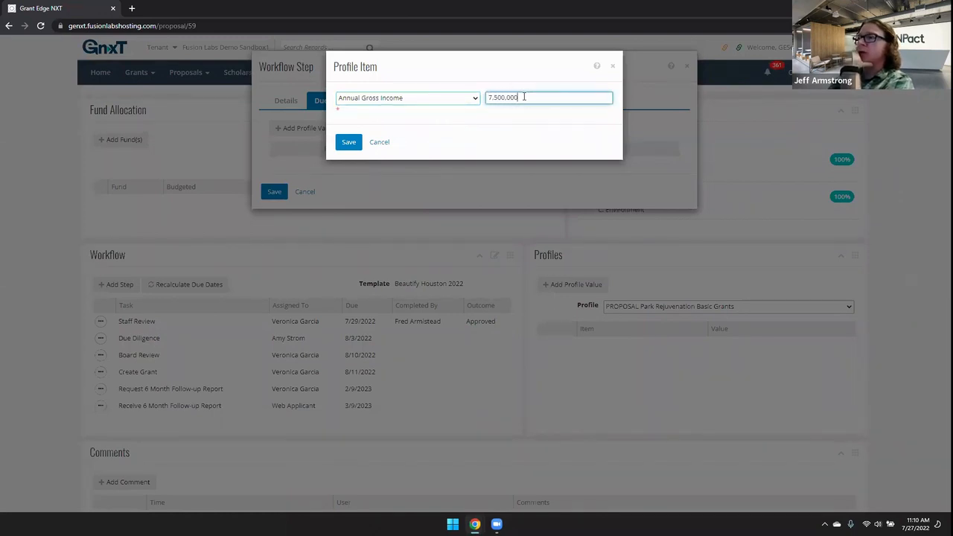
Step: Try GuideStar Rating as the due diligence profile item with the value Gold
click(408, 102)
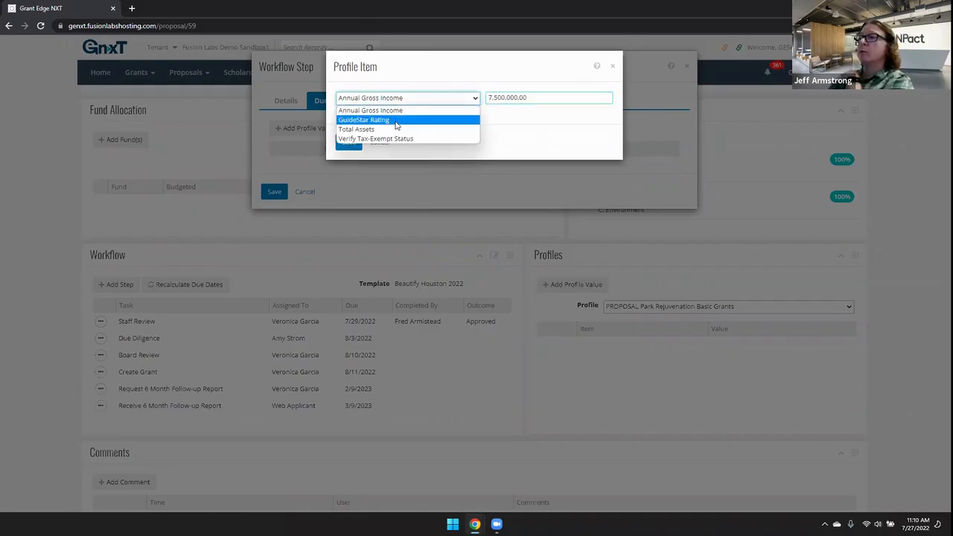
click(397, 124)
click(542, 100)
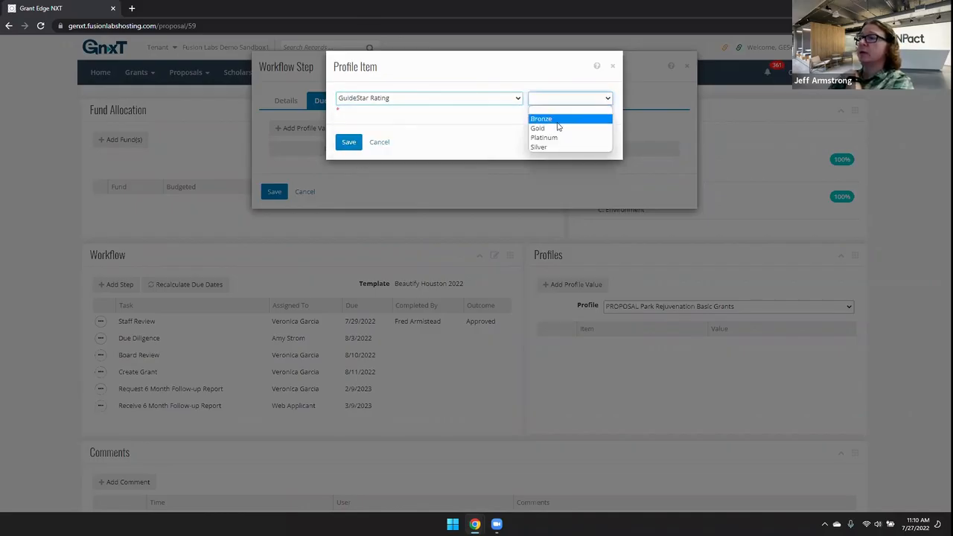
click(560, 130)
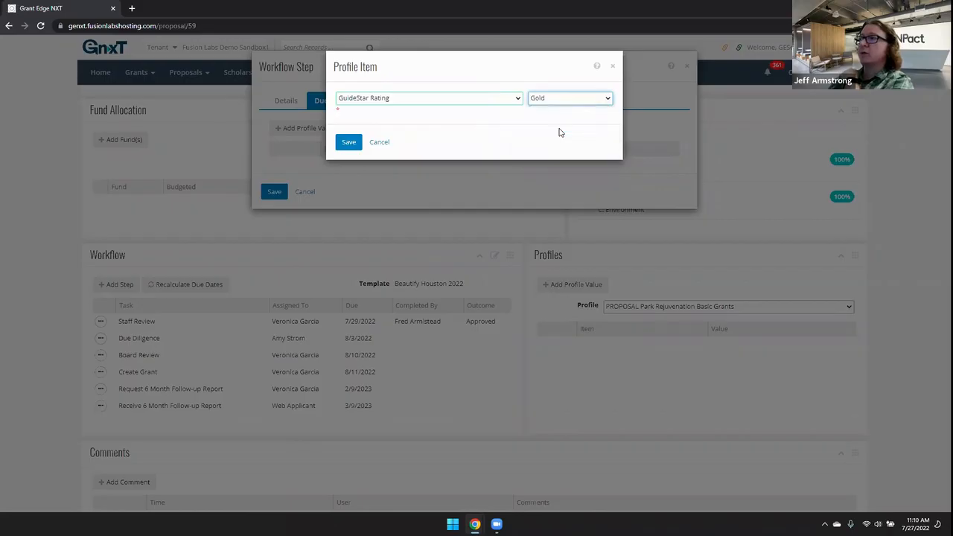
Step: Try Verify Tax-Exempt Status as the profile item, then cancel the profile item and the Due Diligence workflow step edit
click(438, 101)
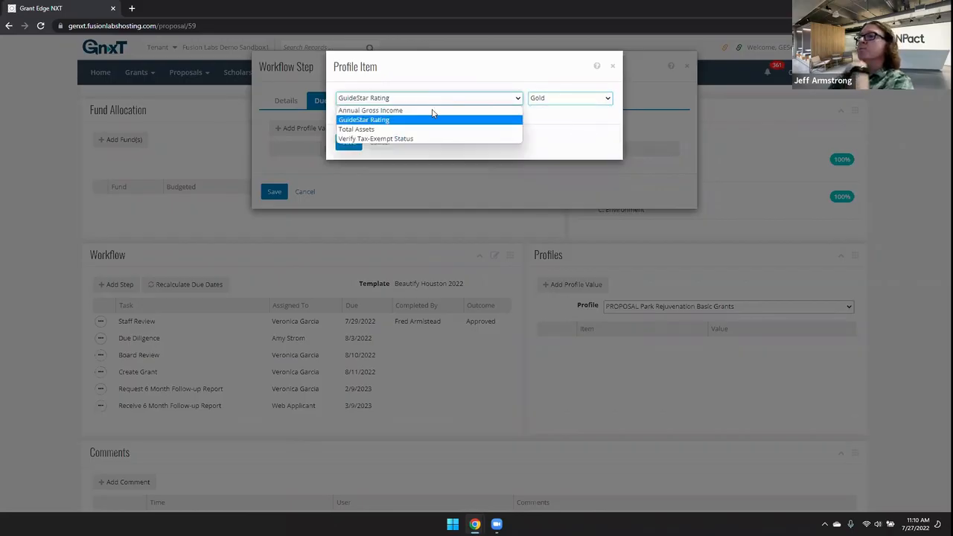
click(394, 139)
click(577, 101)
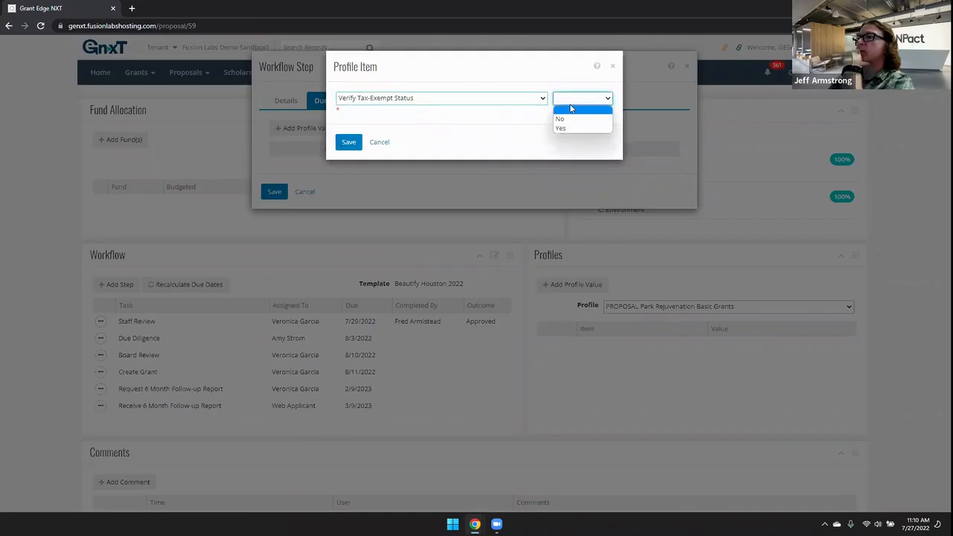
click(509, 122)
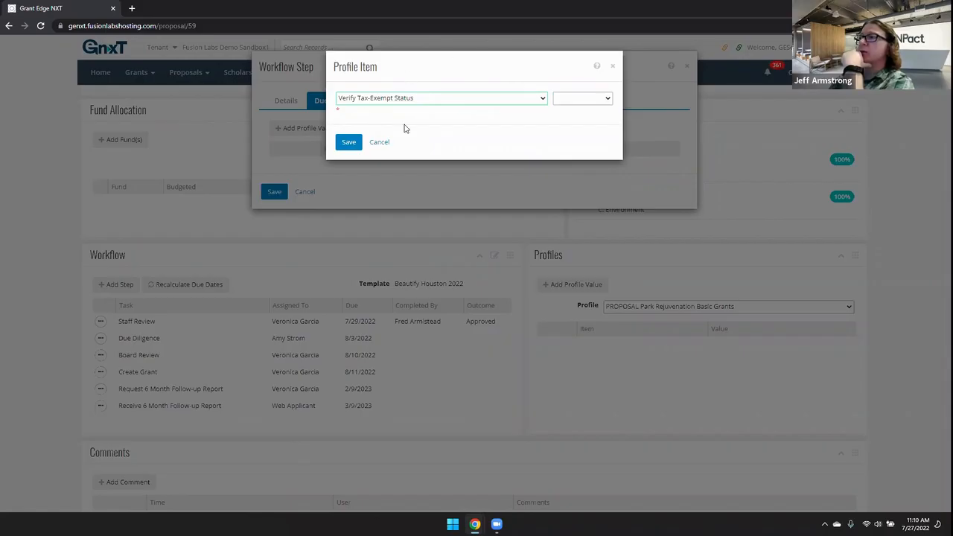
click(381, 143)
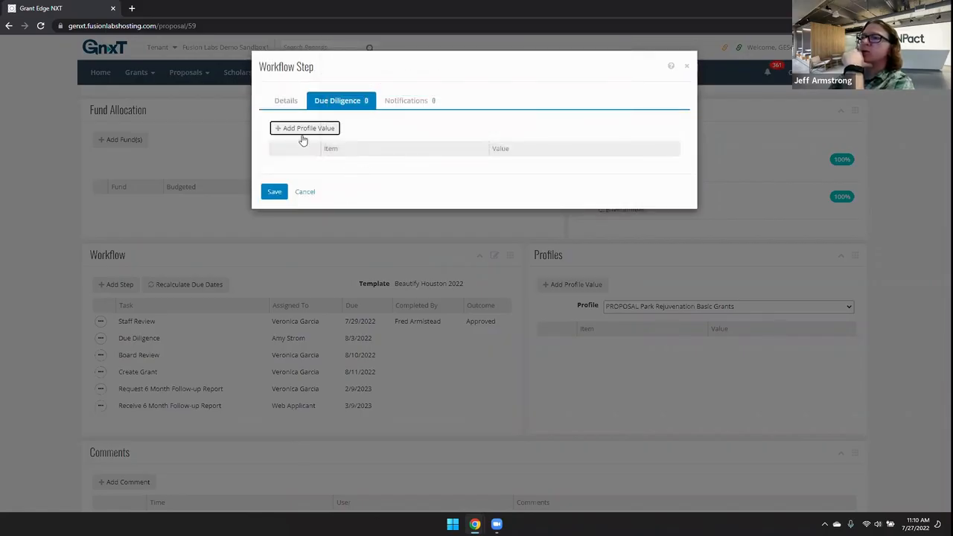
click(284, 102)
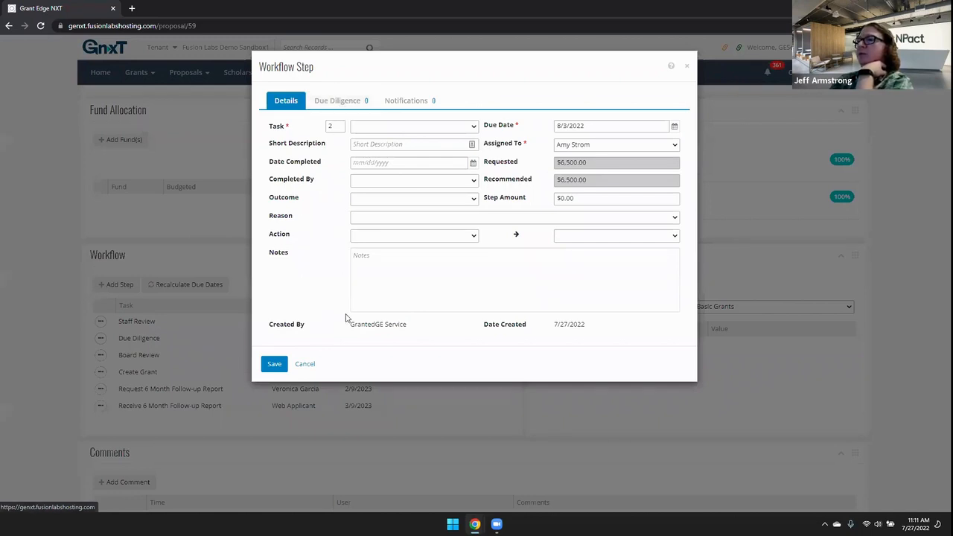
click(304, 364)
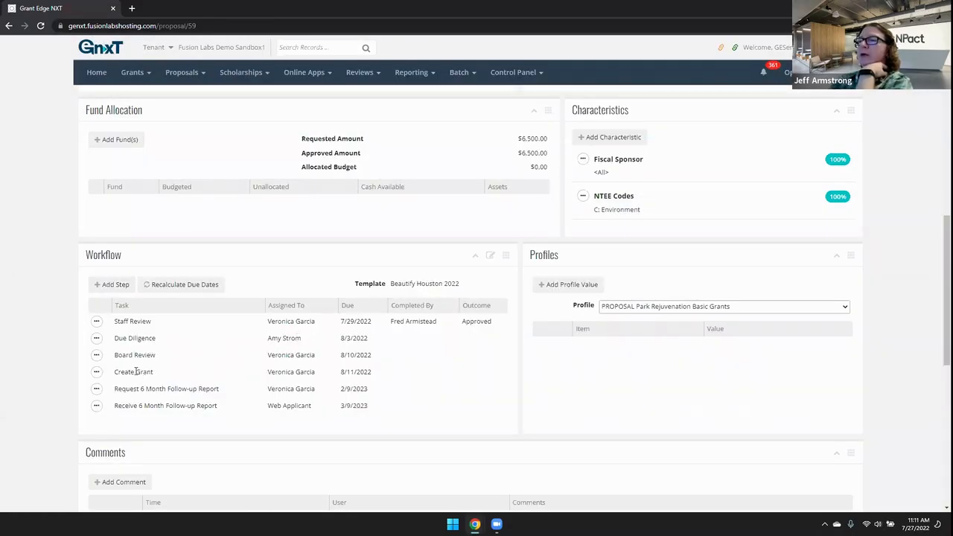
Step: Add the 1010 - Wilson Endowment fund to the proposal's fund allocation with a budgeted amount of $6,500
click(96, 372)
click(96, 373)
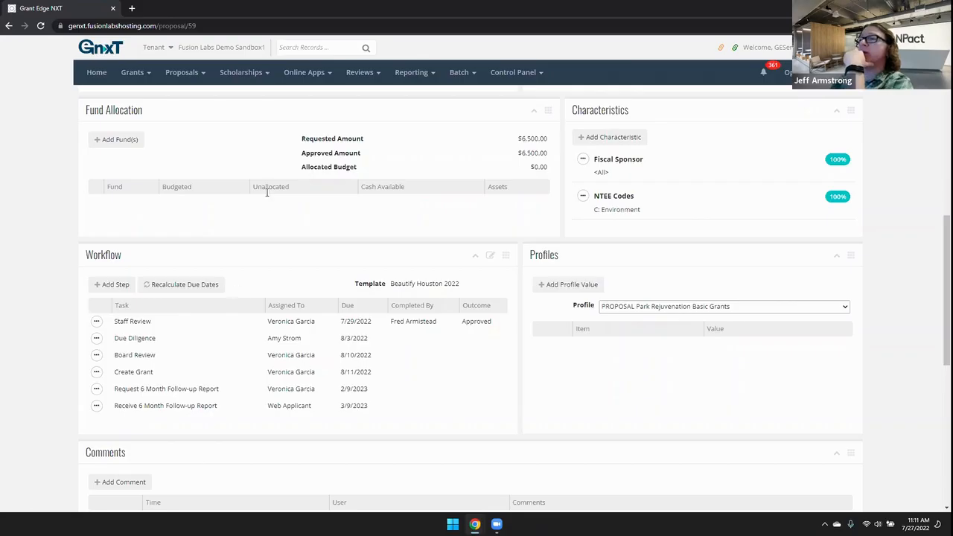
click(126, 142)
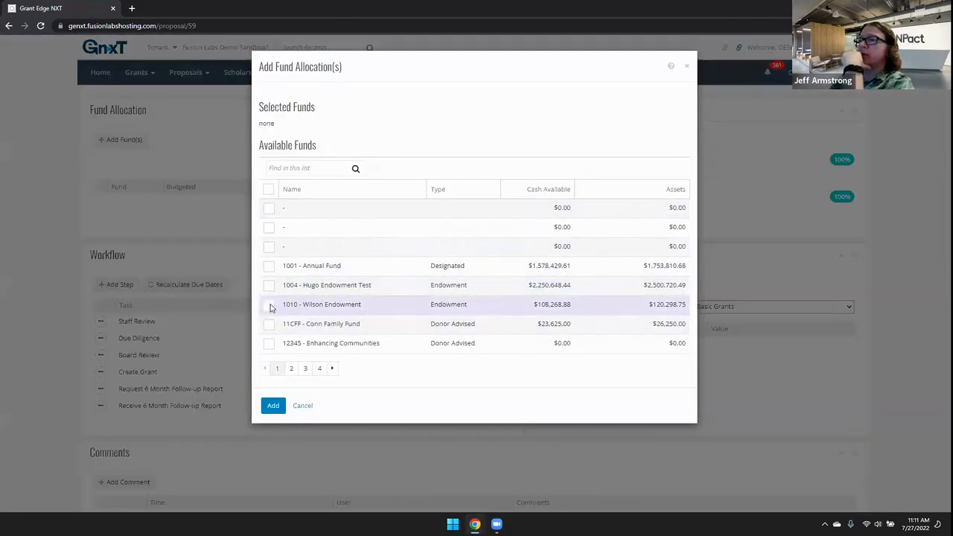
click(270, 305)
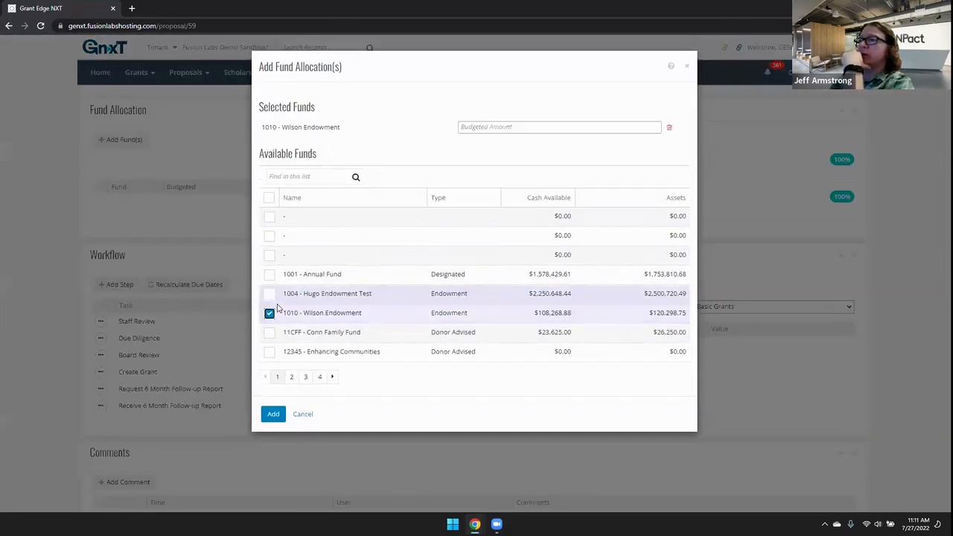
click(493, 127)
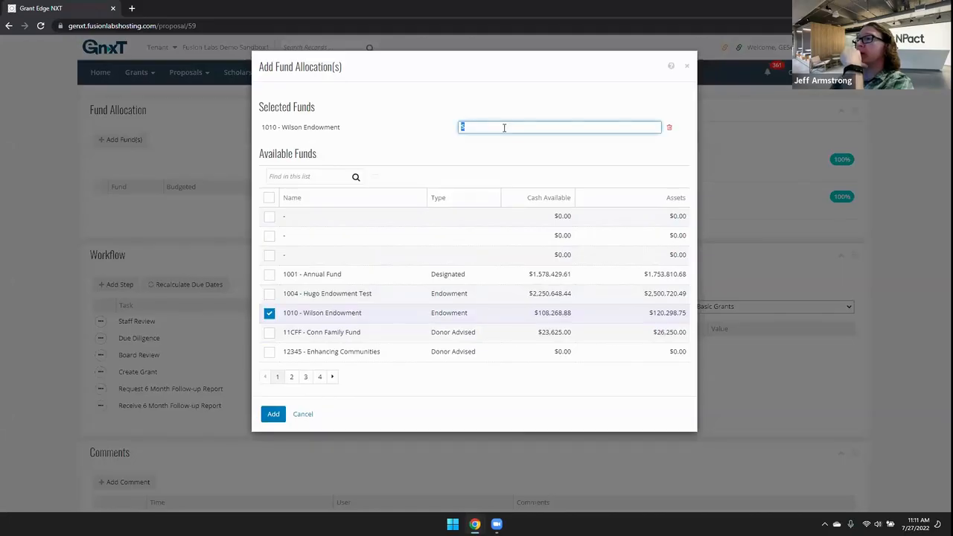
text(6500)
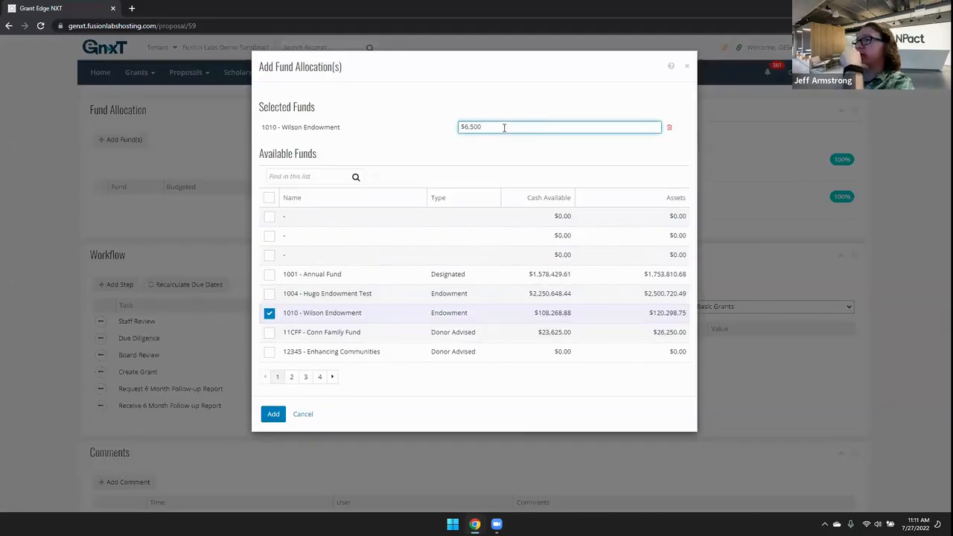
click(274, 415)
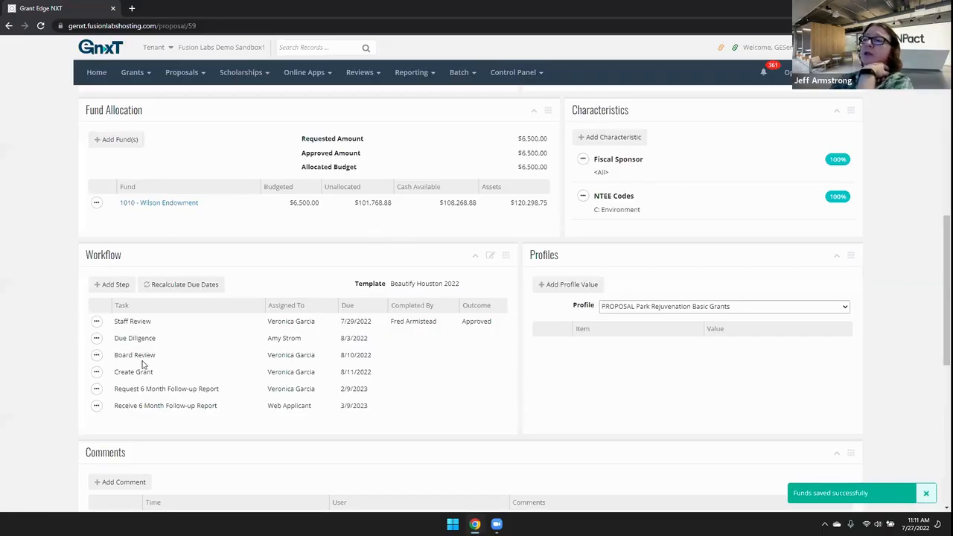
Step: Open the Board Review workflow step to examine its completion and step amount fields, then close it without saving
click(97, 355)
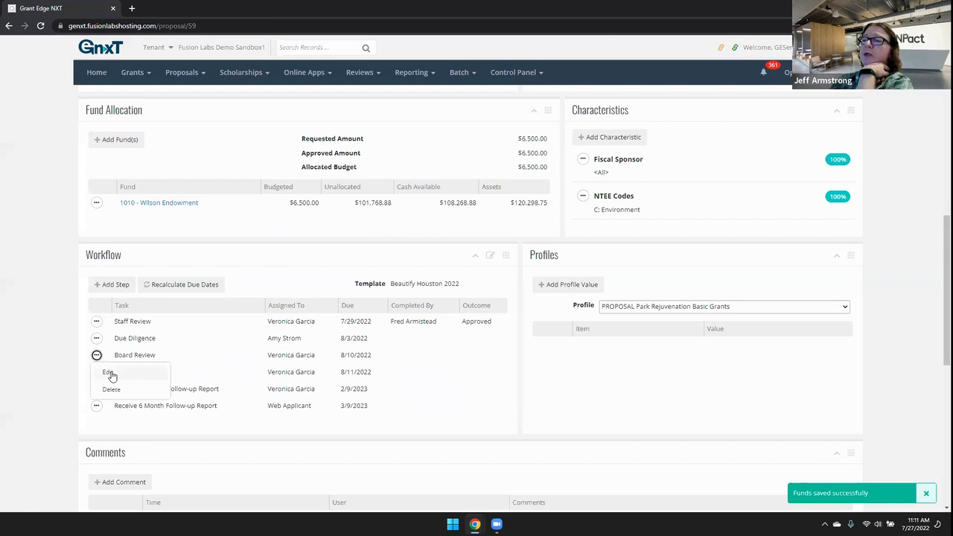
click(111, 377)
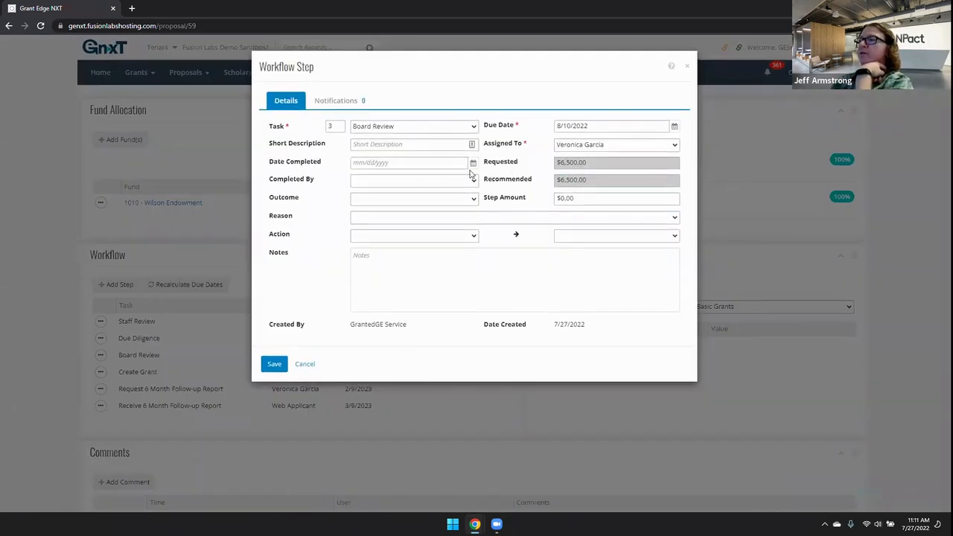
click(583, 197)
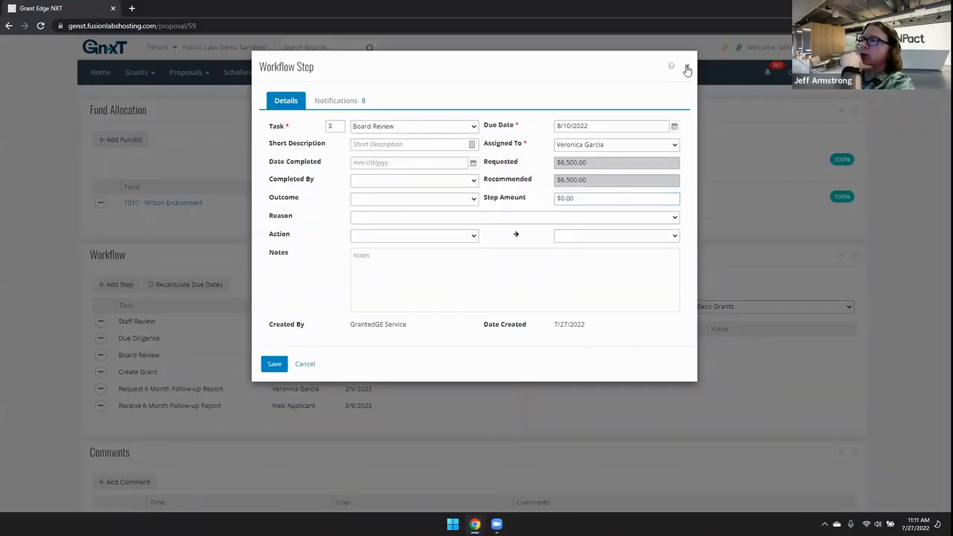
click(686, 66)
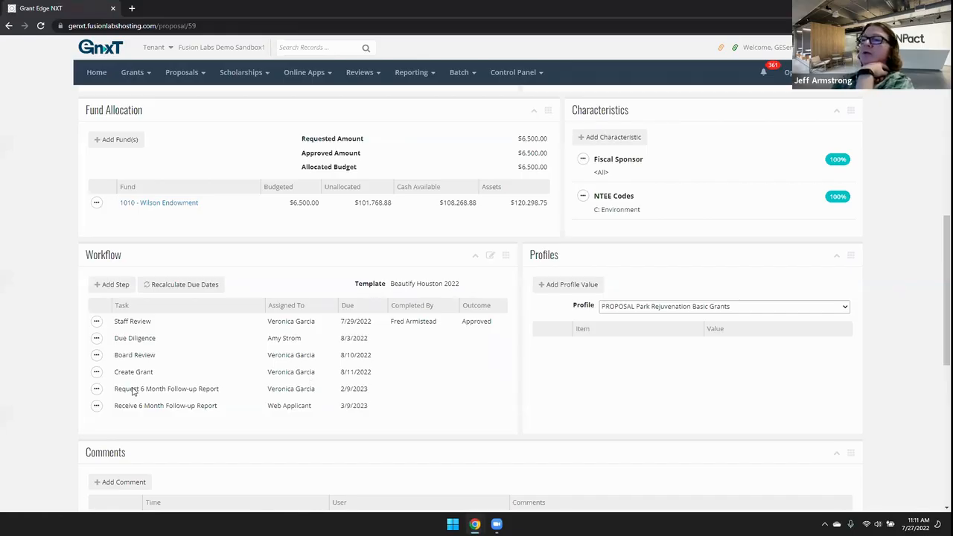
Step: Open the Create Grant workflow step for editing and set its outcome to Completed
click(96, 372)
click(107, 392)
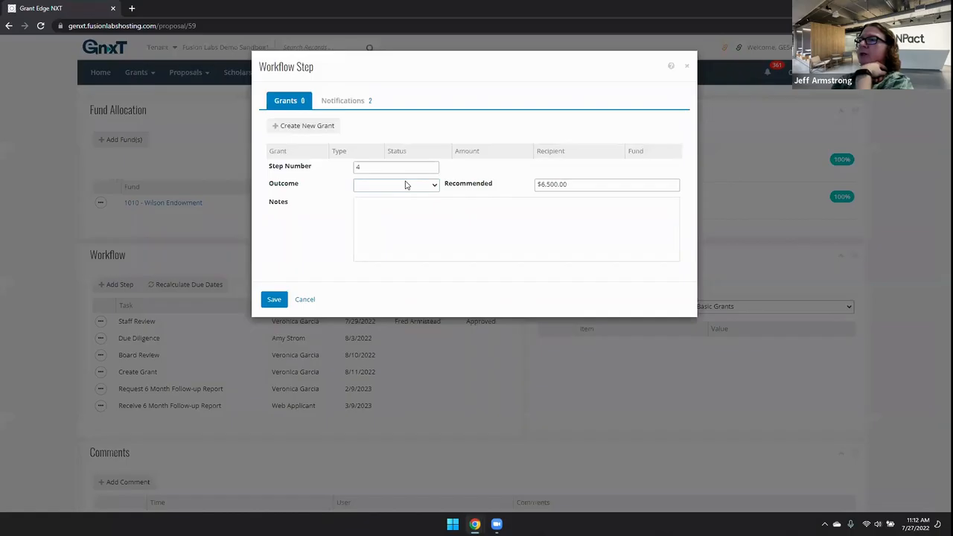
click(405, 188)
click(396, 207)
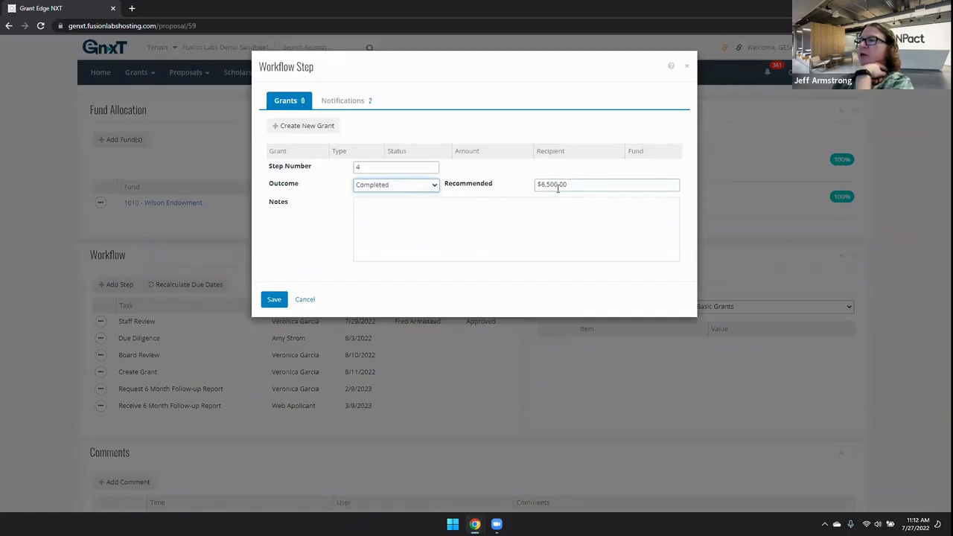
Step: Generate a $6,500 Wilson Endowment grant with default characteristics from fund, recipient and proposal, then save the workflow step and accept the proposal status change
click(316, 127)
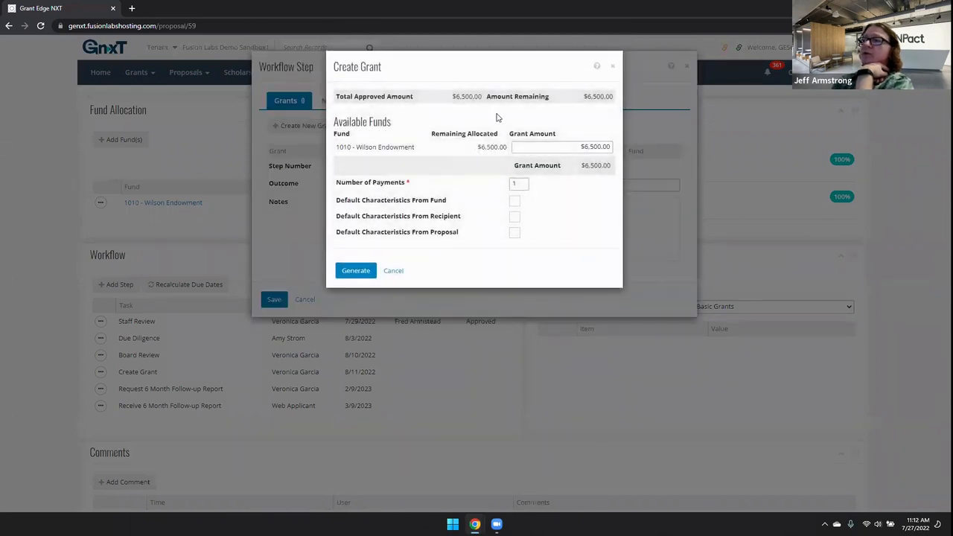
click(570, 147)
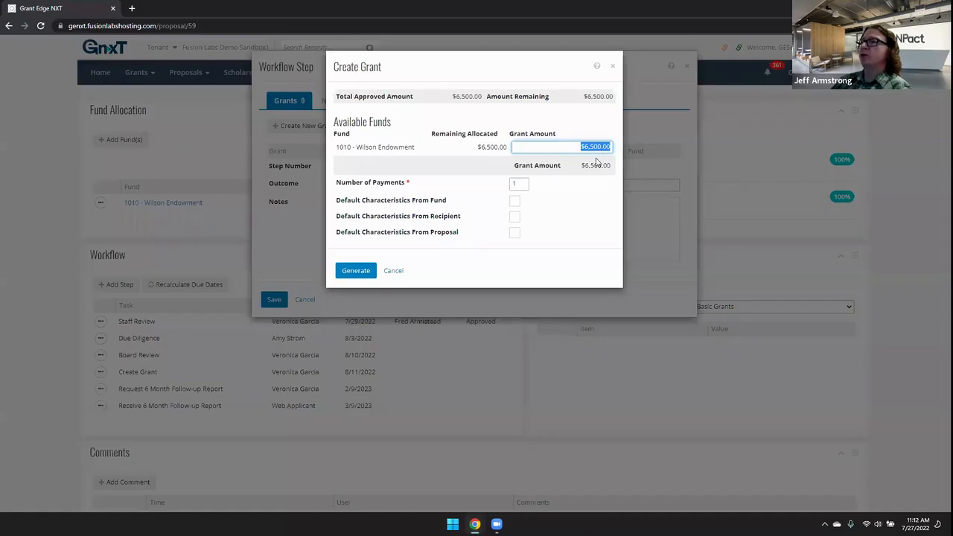
click(520, 203)
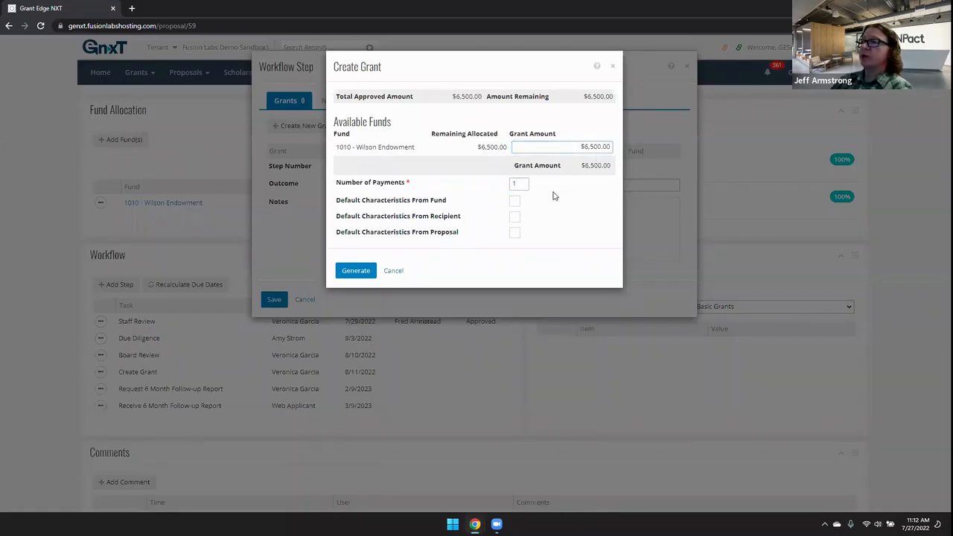
click(515, 202)
click(514, 216)
click(515, 233)
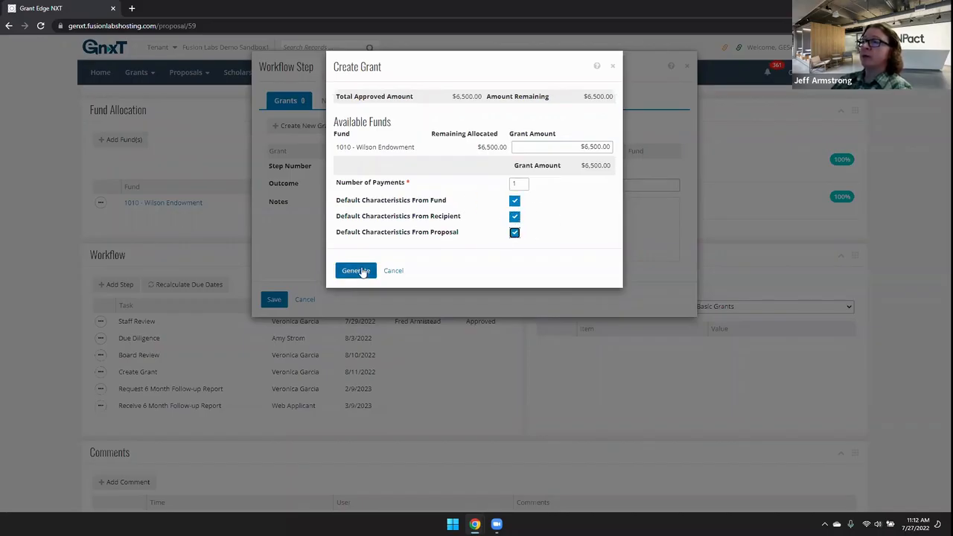
click(356, 271)
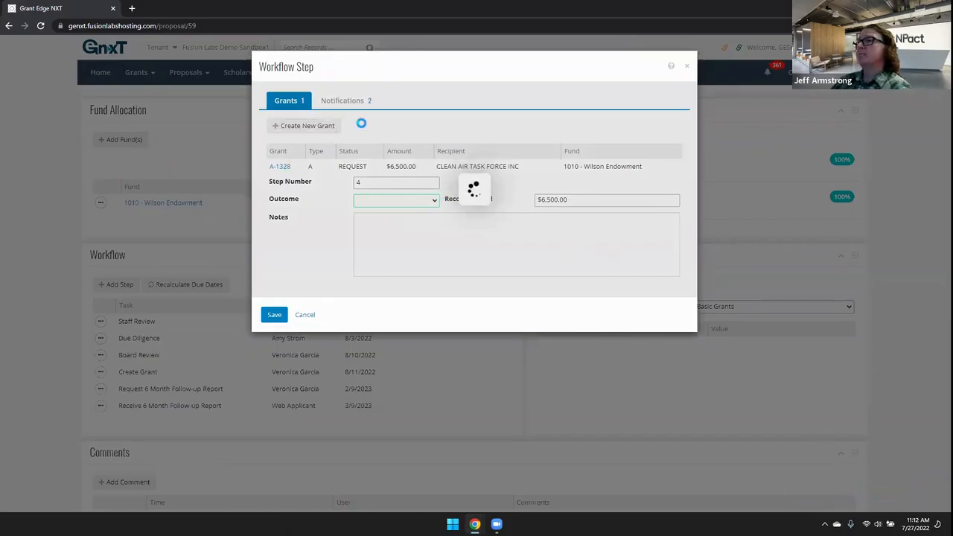
click(273, 316)
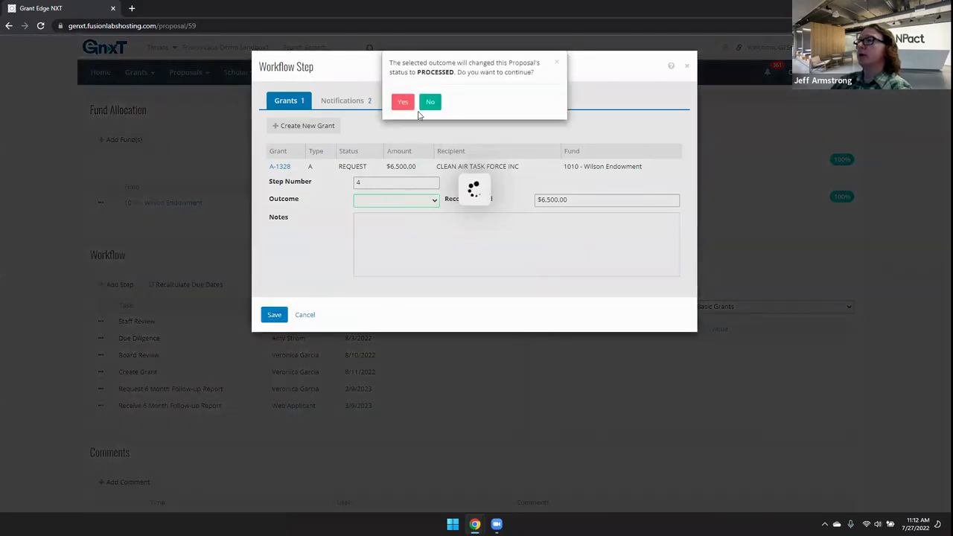
click(404, 102)
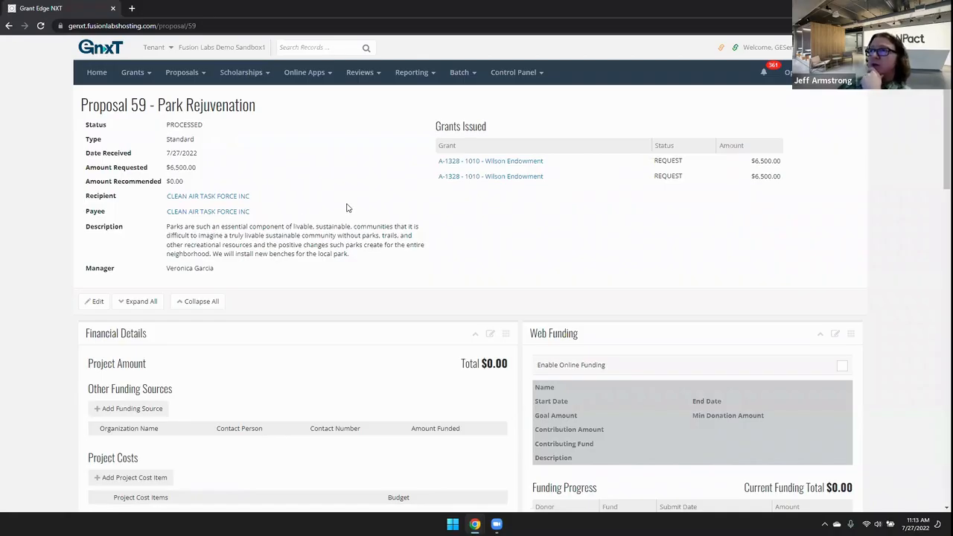
Step: Review the Park Rejuvenation proposal's summary, then open the list of proposal batches
scroll(346, 209, down, 1)
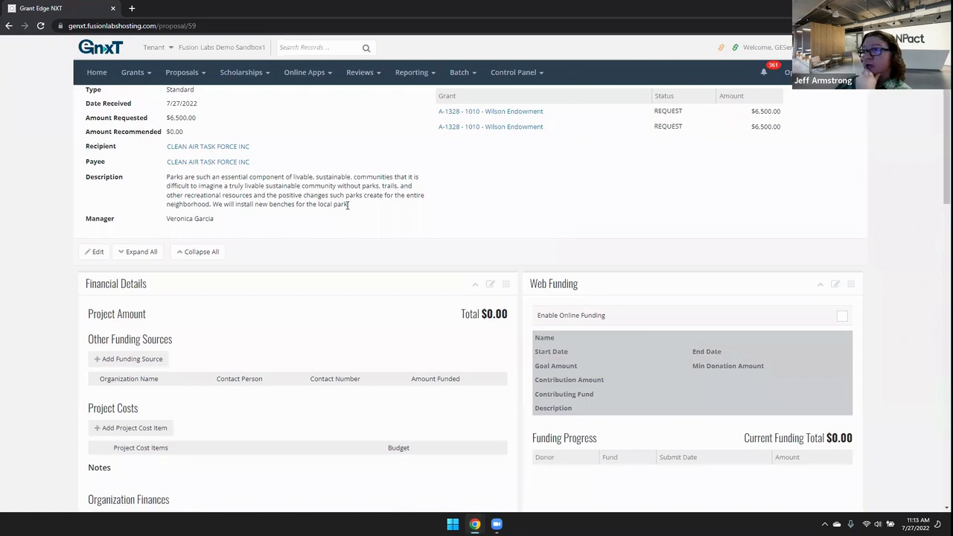
scroll(347, 206, up, 1)
click(459, 72)
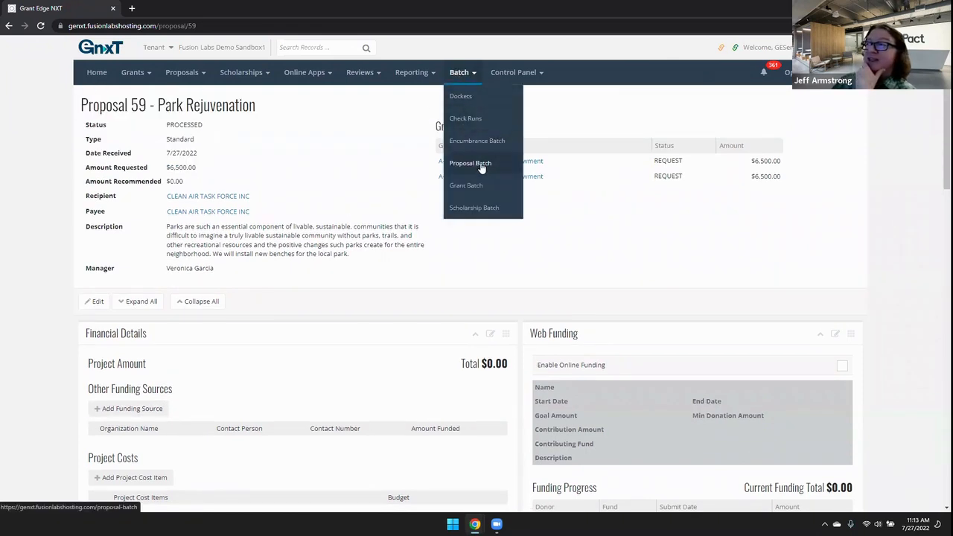
mouse_move(467, 80)
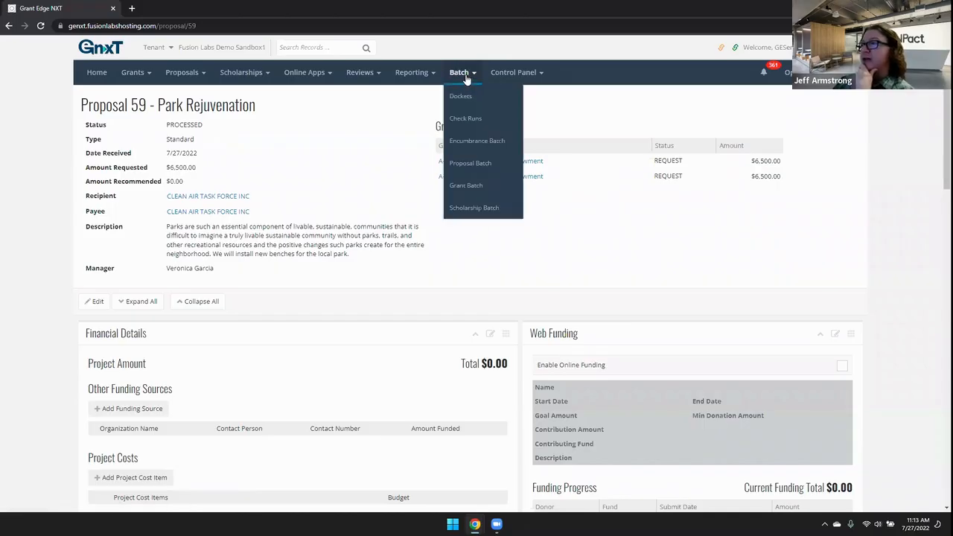
click(470, 165)
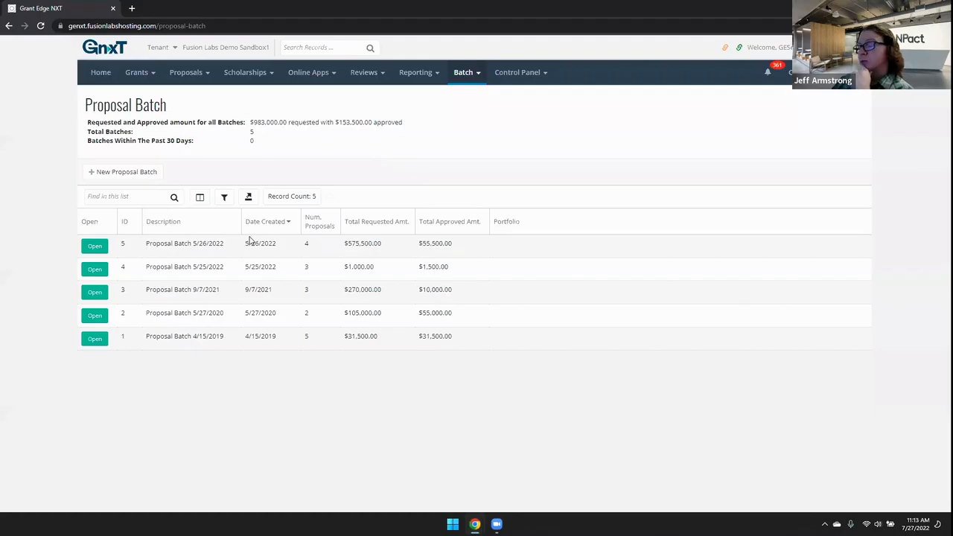
Step: Open Proposal Batch 5/26/2022 at its workflow processing list and select all of its proposals
click(95, 247)
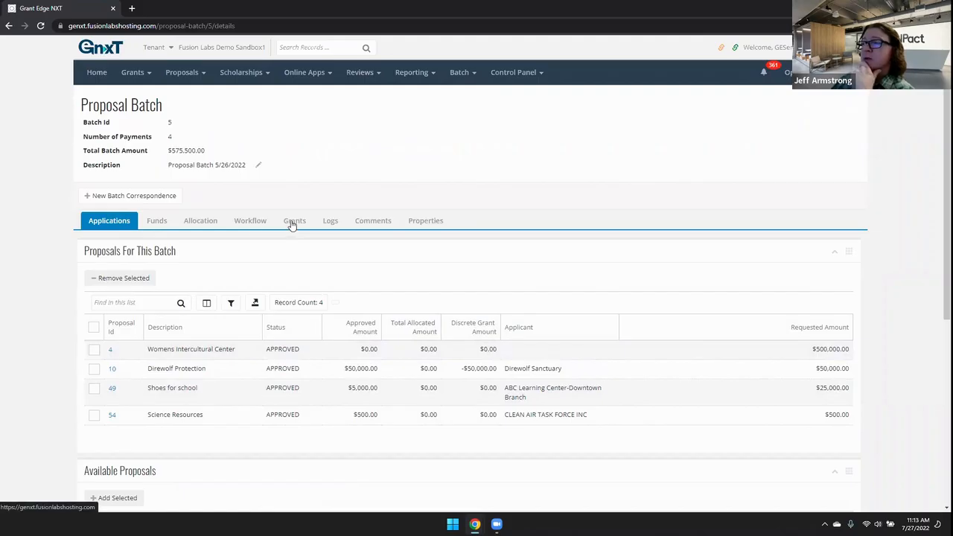
click(258, 222)
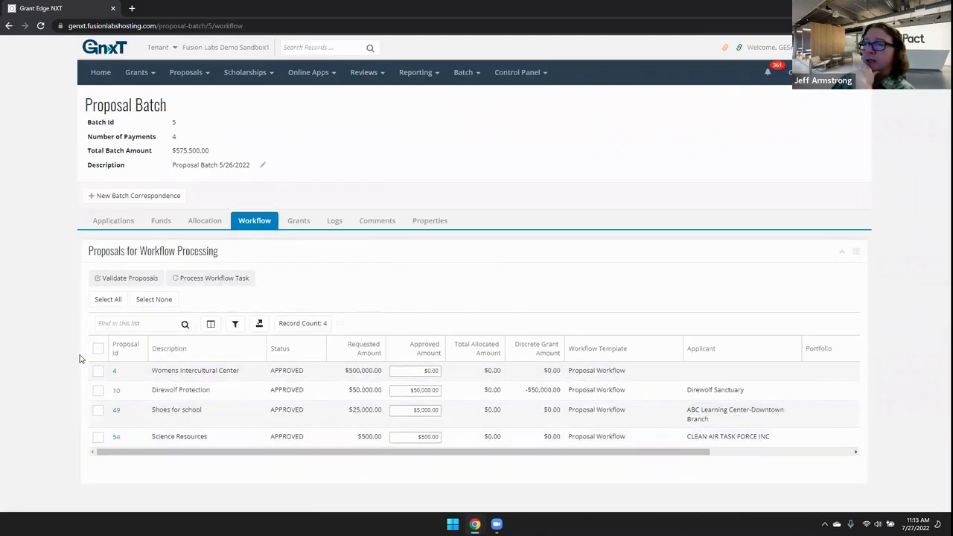
click(108, 300)
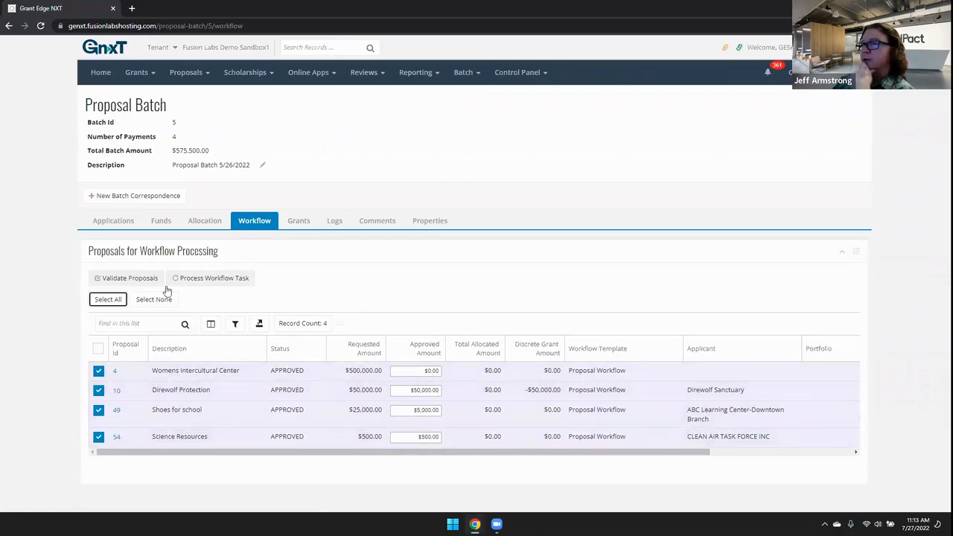
Step: Process the Proposal Workflow template's Board Review task as Approved, completed 7/27/2022, and accept assigning the template to proposals without one
click(198, 278)
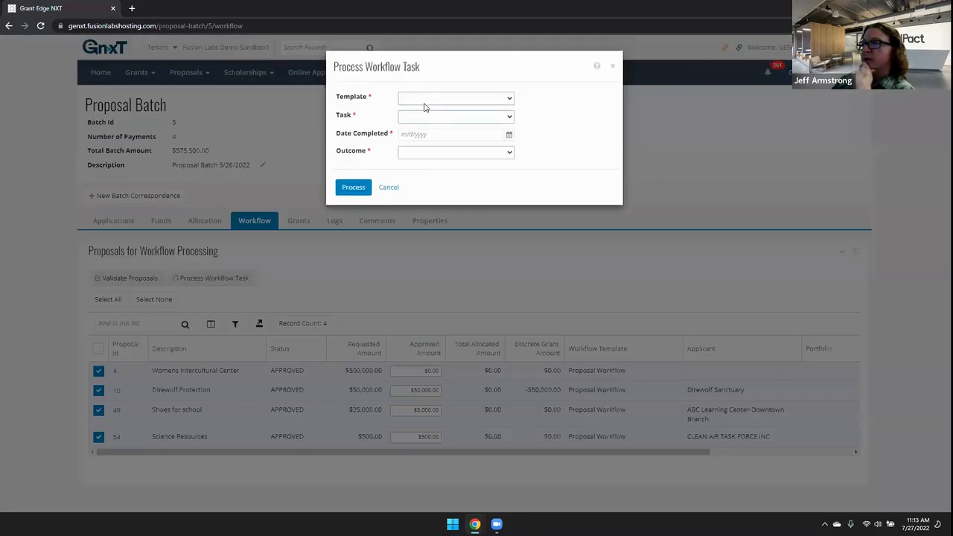
click(428, 99)
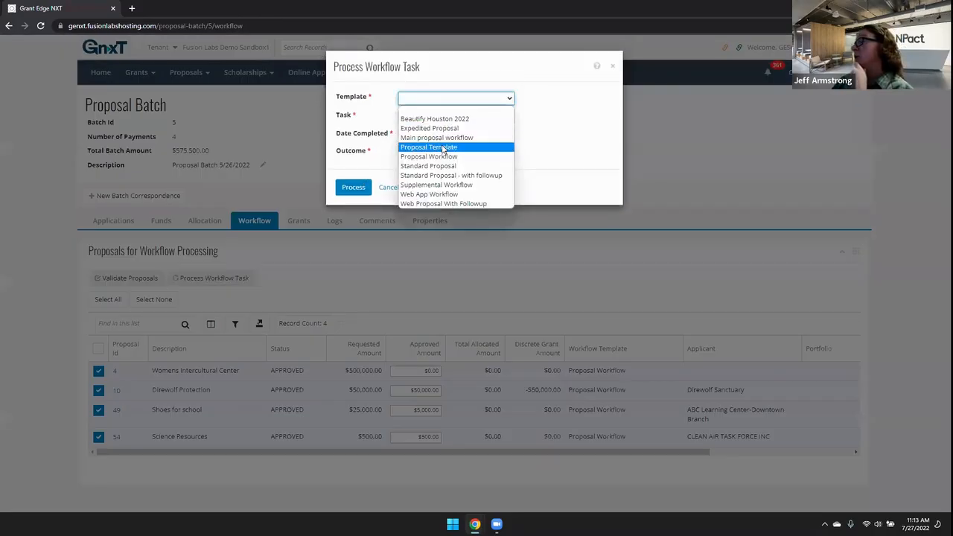
click(444, 157)
click(443, 117)
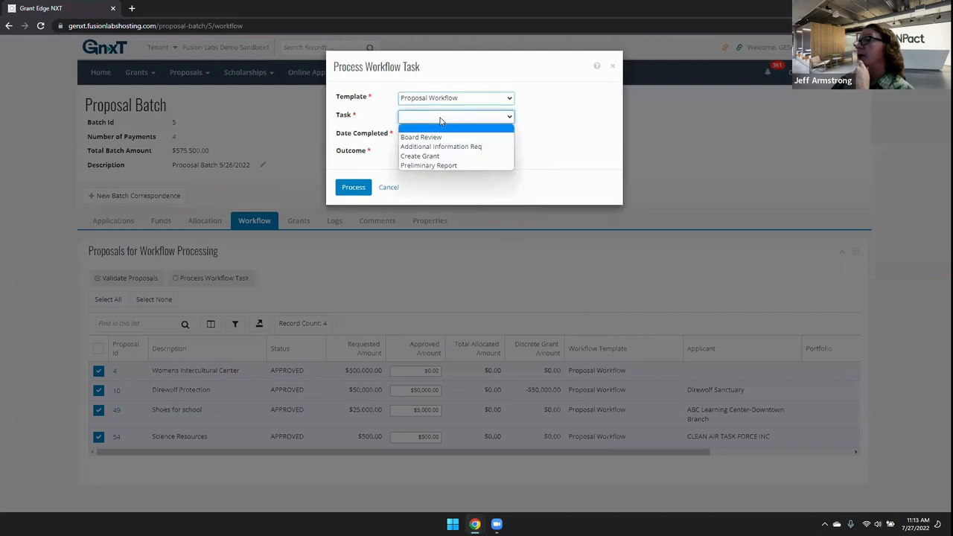
click(439, 138)
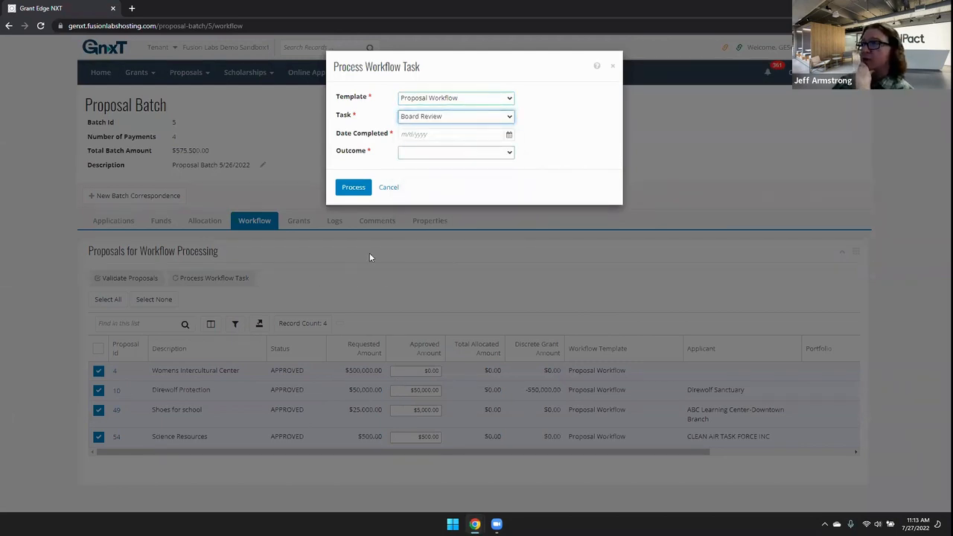
click(507, 137)
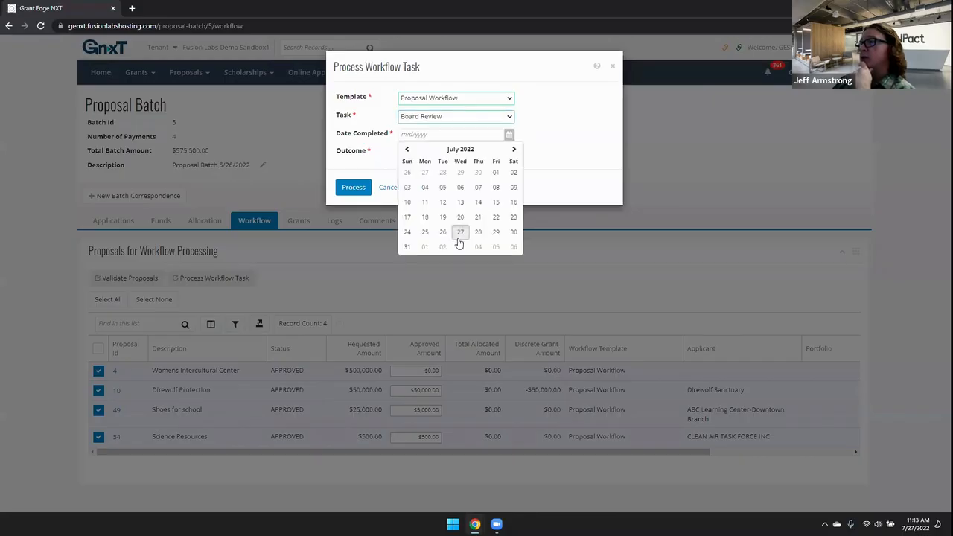
click(460, 233)
click(480, 153)
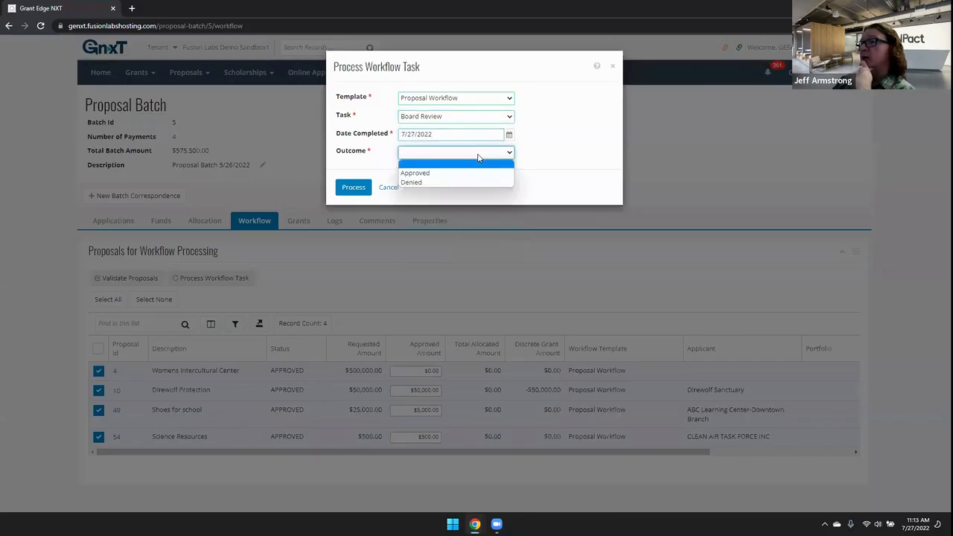
click(457, 173)
click(354, 189)
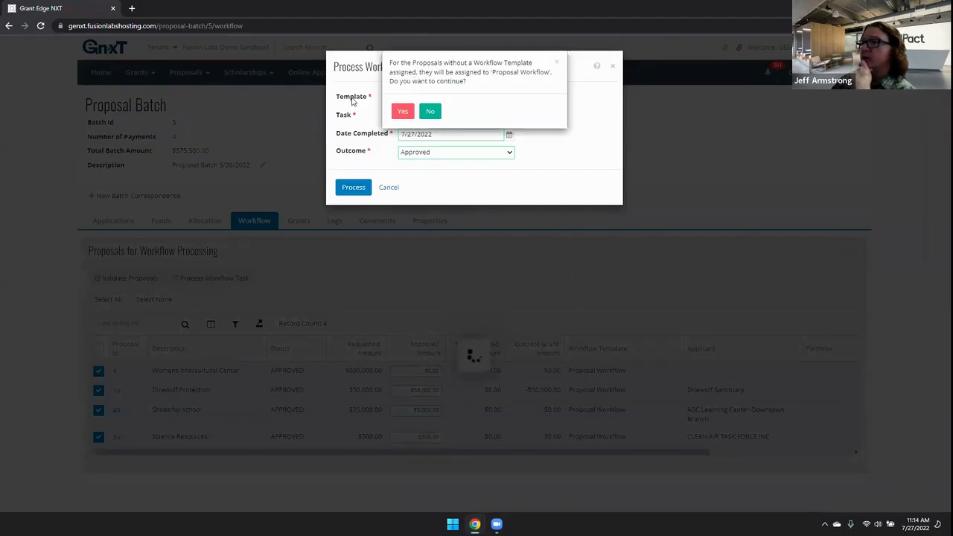
click(402, 111)
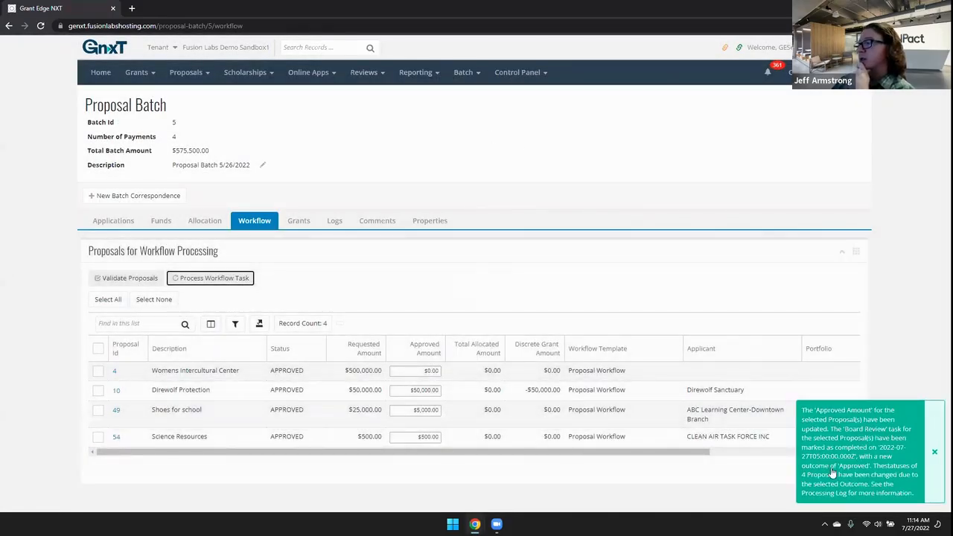
Step: Review the batch's latest workflow update log, then return to its workflow processing list
click(333, 220)
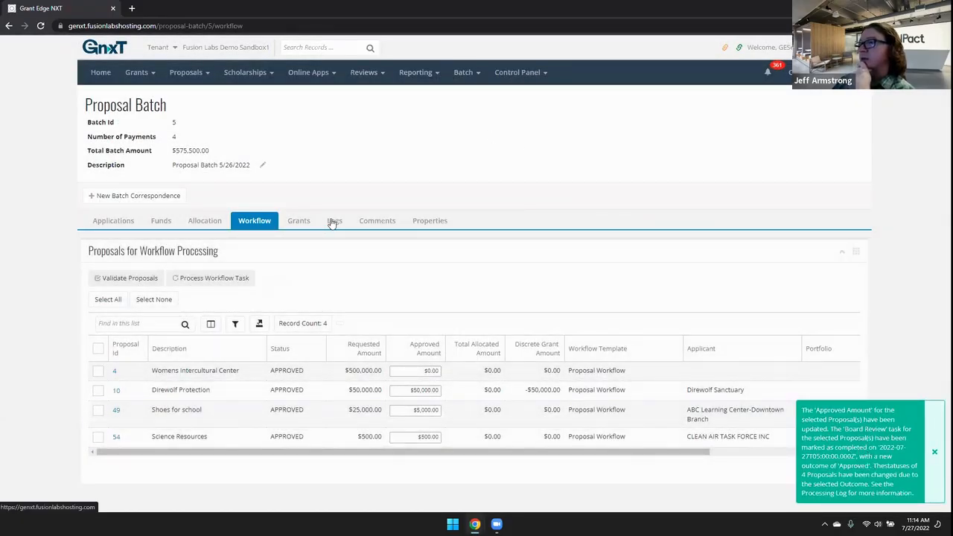
click(934, 452)
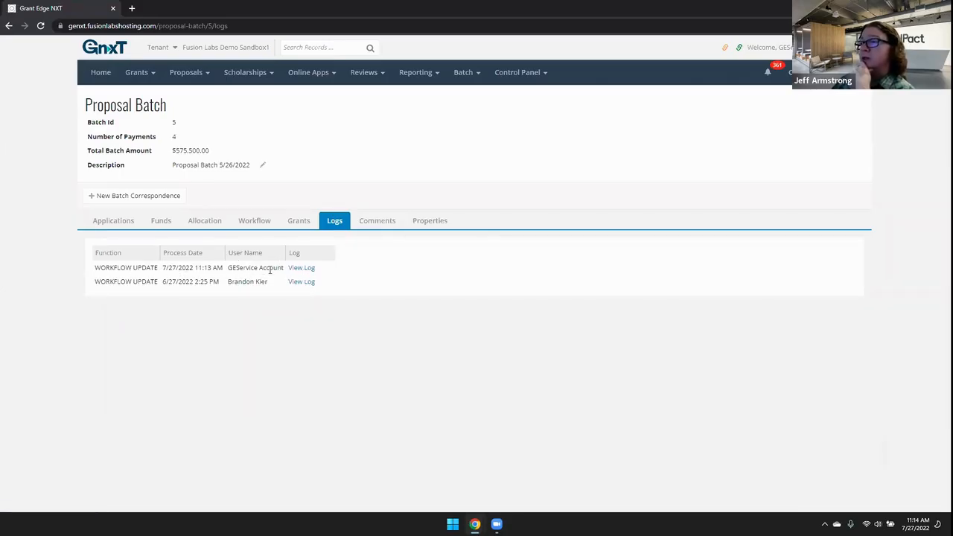
click(304, 269)
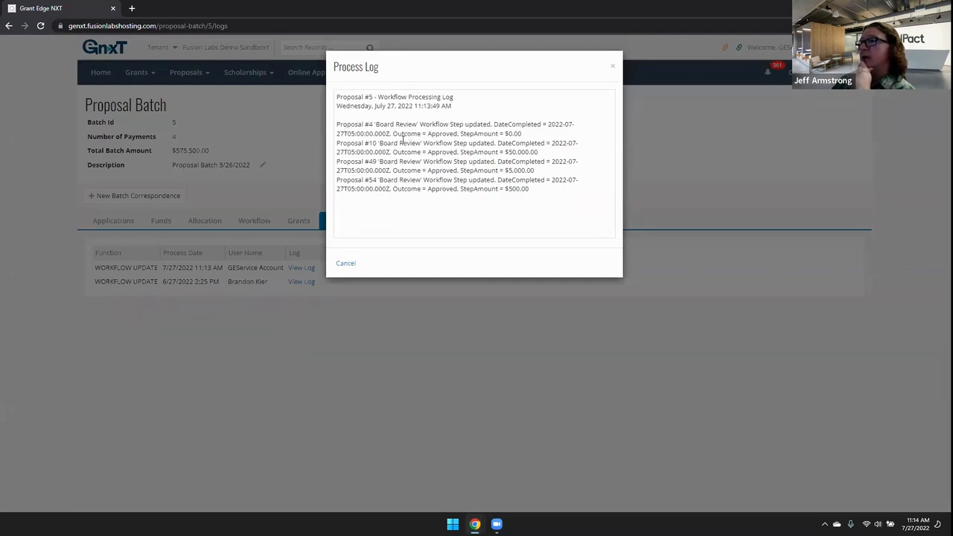
click(354, 266)
click(255, 222)
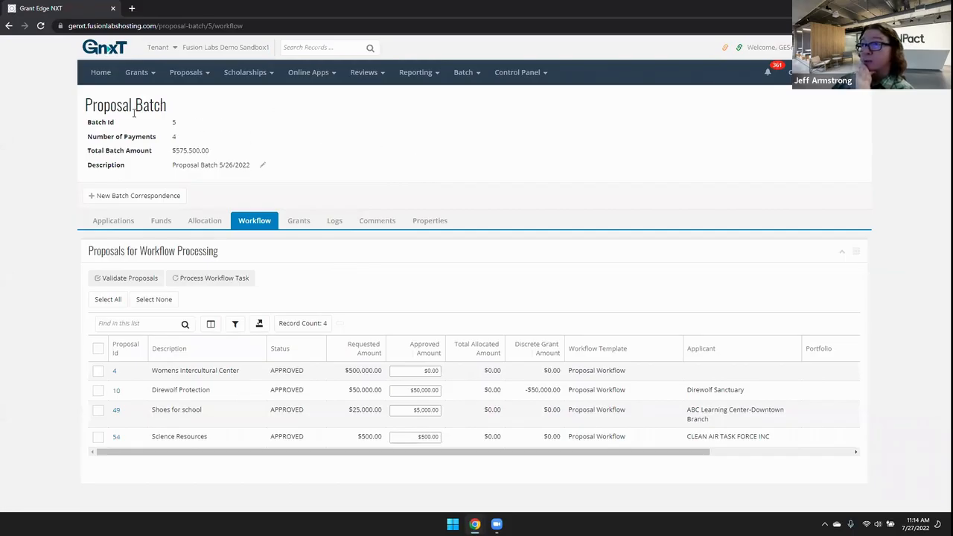
Step: Open the Park Rejuvenation proposal and bring up its Board Review workflow step for editing
click(462, 80)
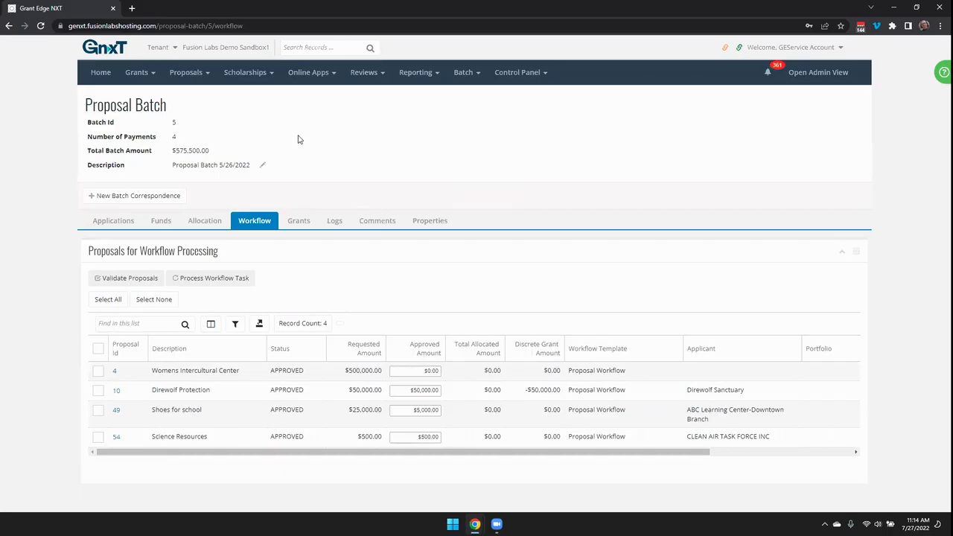
click(192, 95)
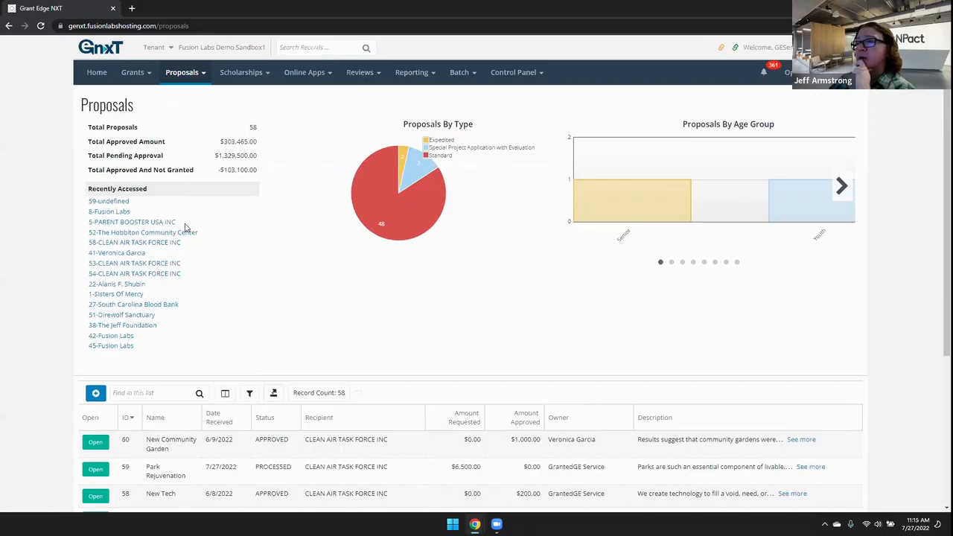
click(111, 201)
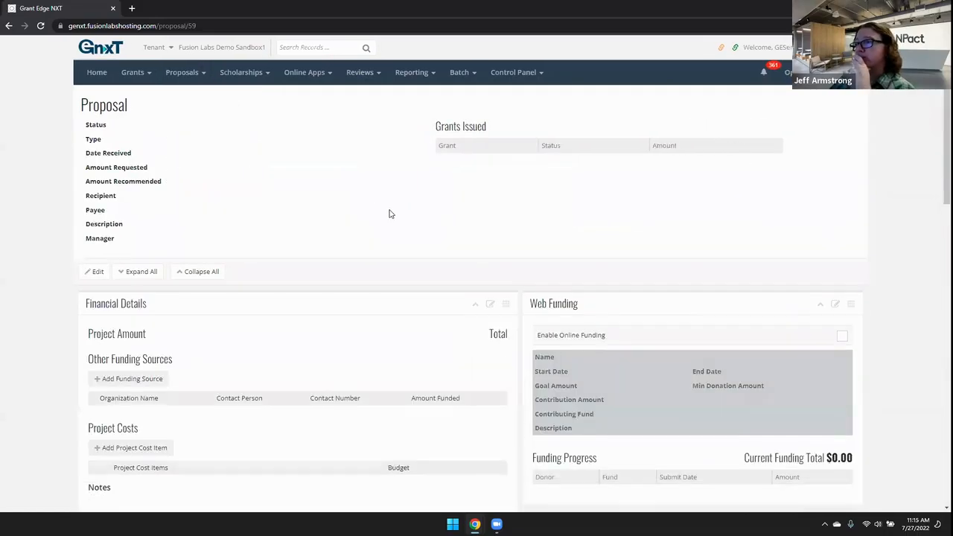
scroll(387, 214, down, 5)
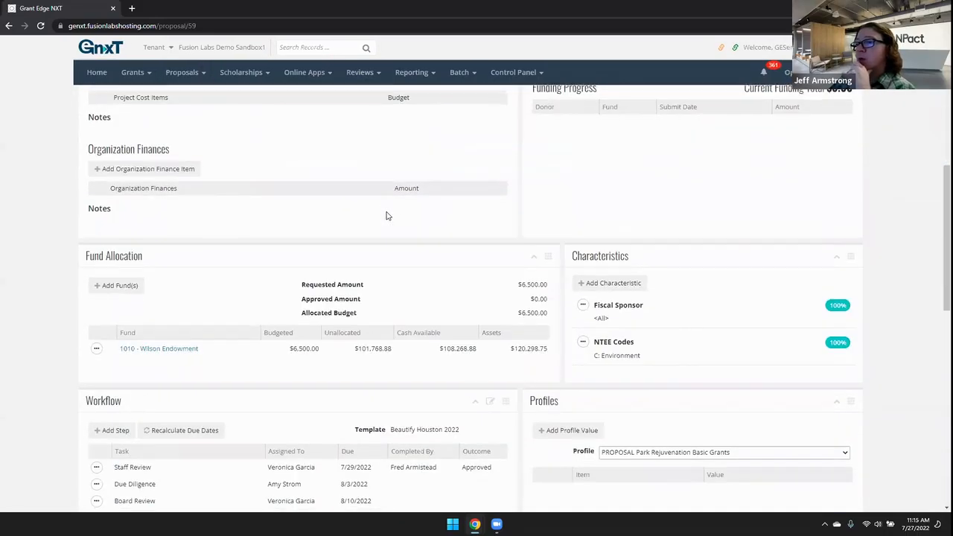
scroll(386, 216, down, 2)
click(97, 355)
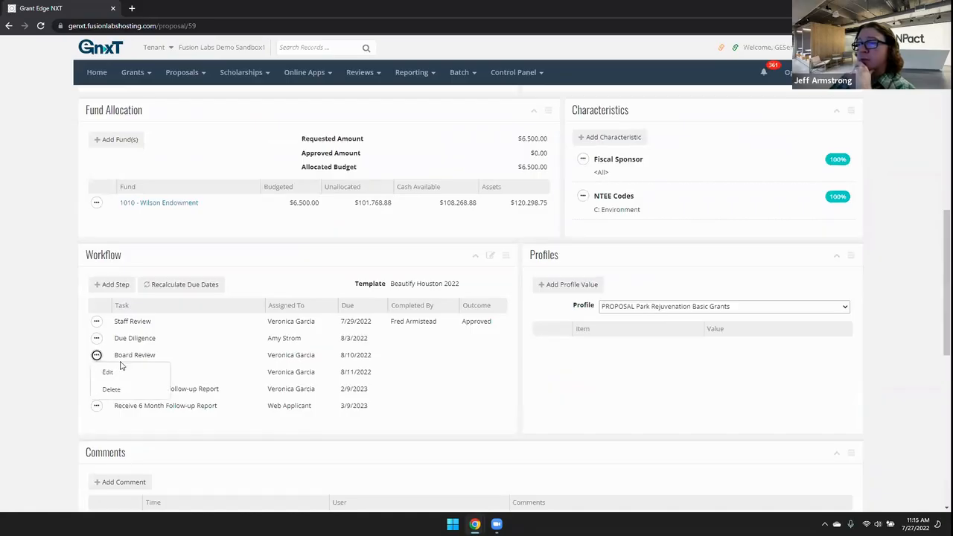
click(108, 371)
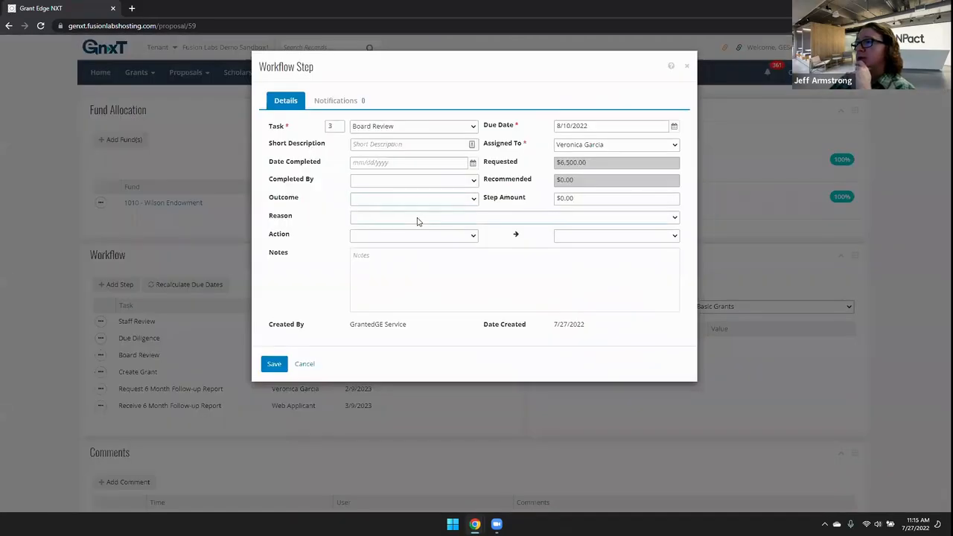
Step: Try the outcome Denied with the reason "Not aligned with Foundation mission" on the Board Review step, then discard the edit
click(417, 217)
click(427, 200)
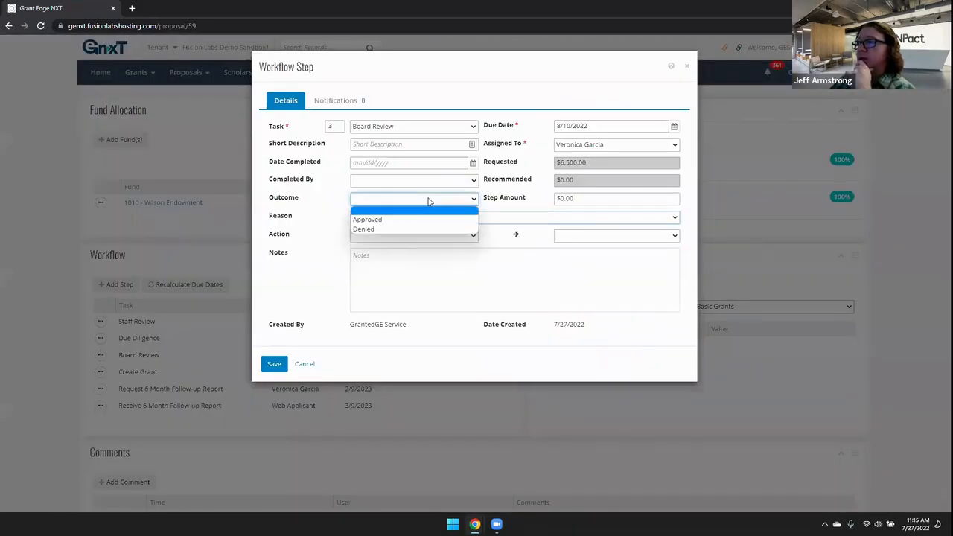
click(408, 228)
click(414, 217)
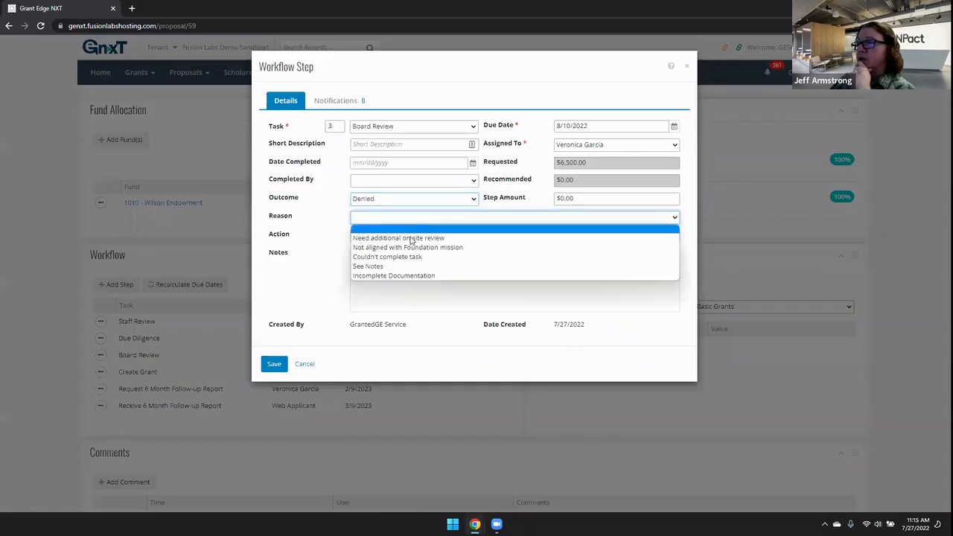
click(421, 248)
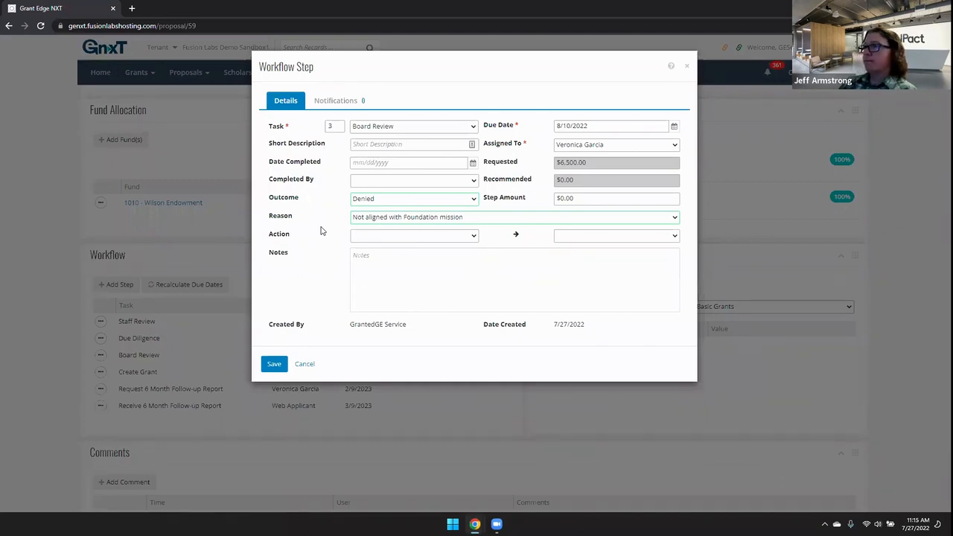
click(305, 363)
Step: Reopen Proposal Batch 5/26/2022's workflow list and set the Womens Intercultural Center proposal's approved amount to $350,000
click(470, 80)
click(472, 162)
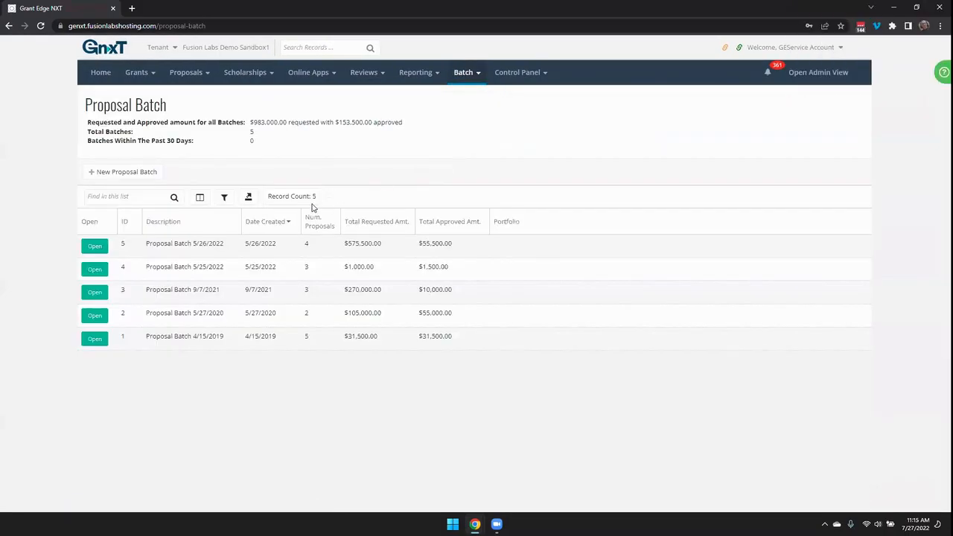
click(94, 246)
click(257, 220)
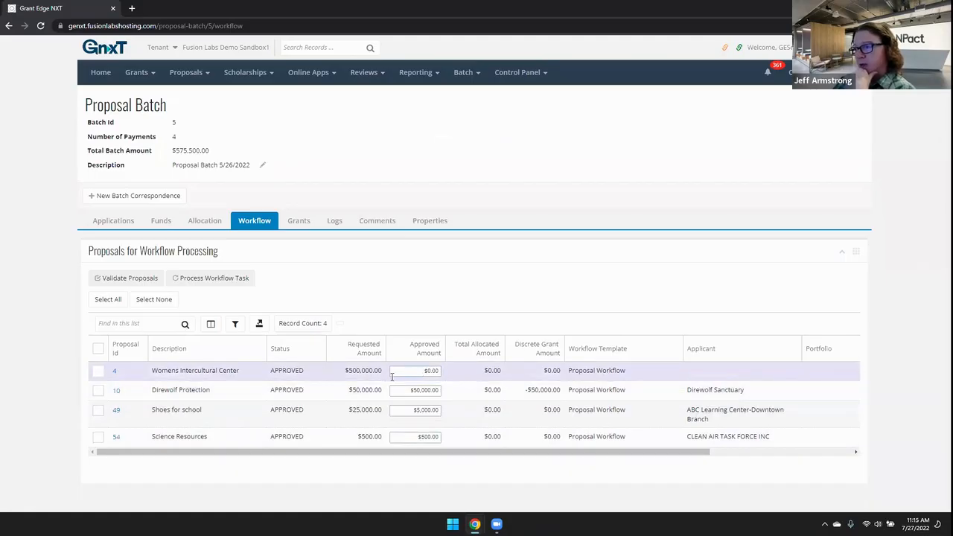
click(417, 371)
text(350,000)
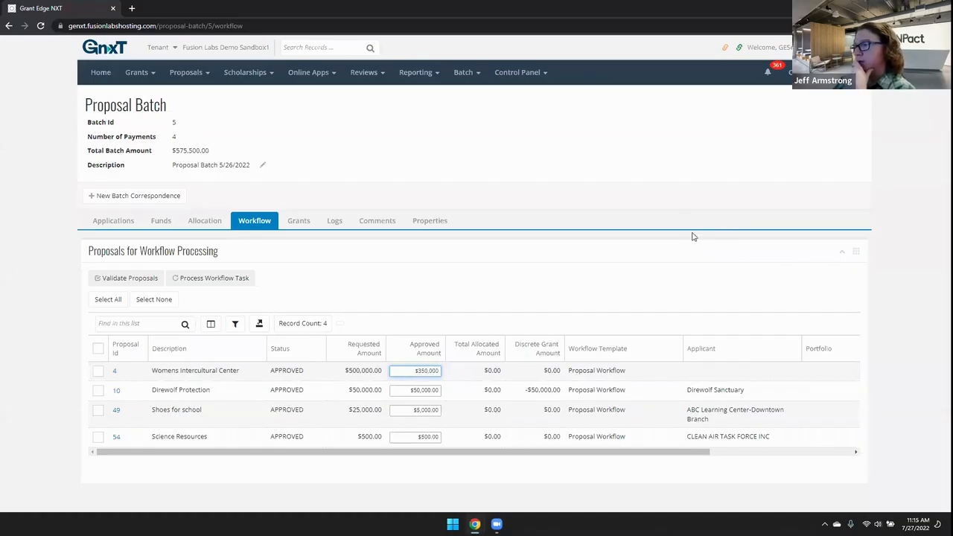
click(97, 371)
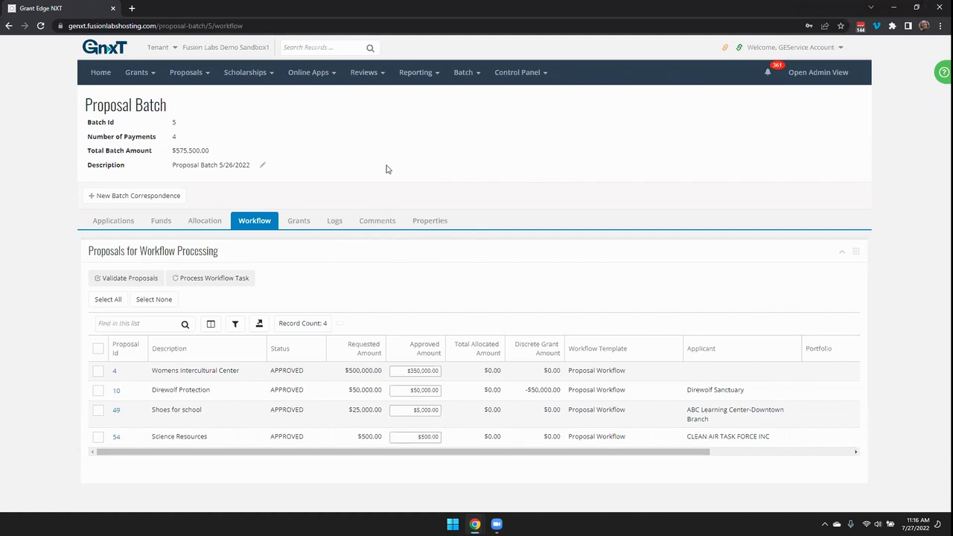
Step: Open the workflow configuration to examine the list of workflow templates
click(515, 81)
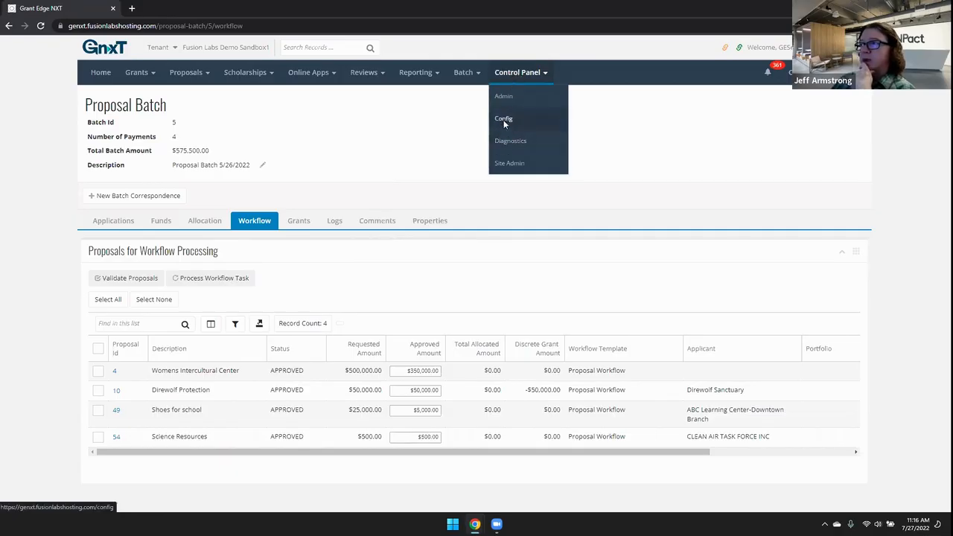
click(504, 120)
click(381, 136)
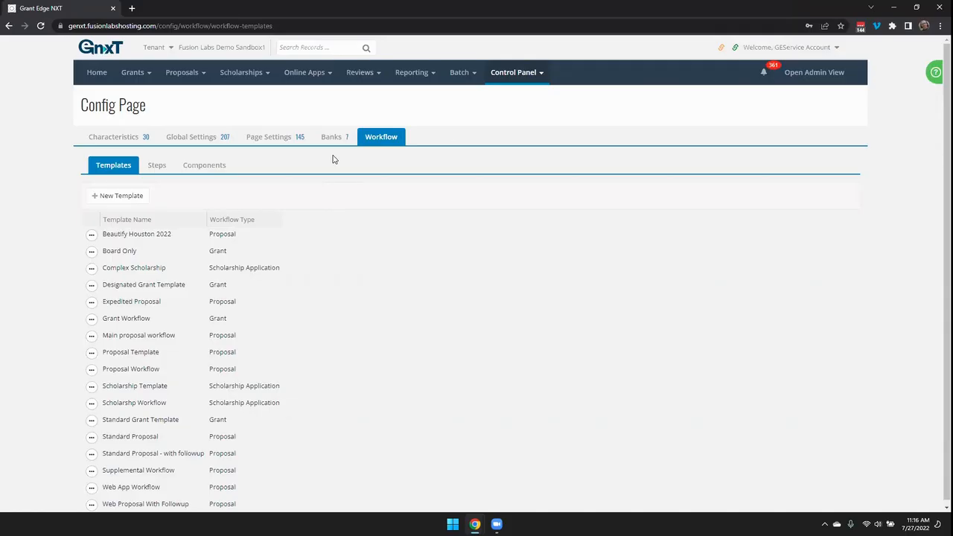
Step: Return to the Park Rejuvenation proposal and open its Board Review workflow step to examine the completion fields
click(147, 78)
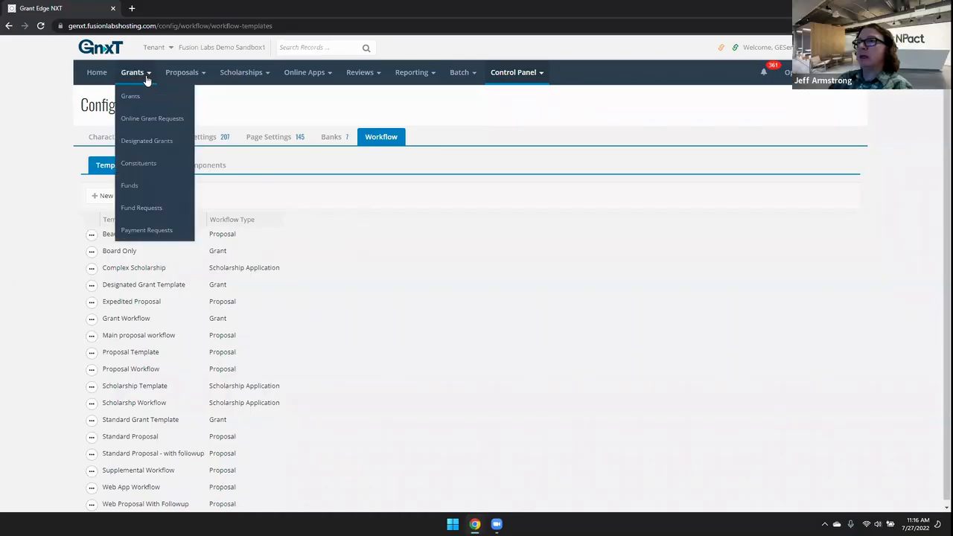
click(179, 74)
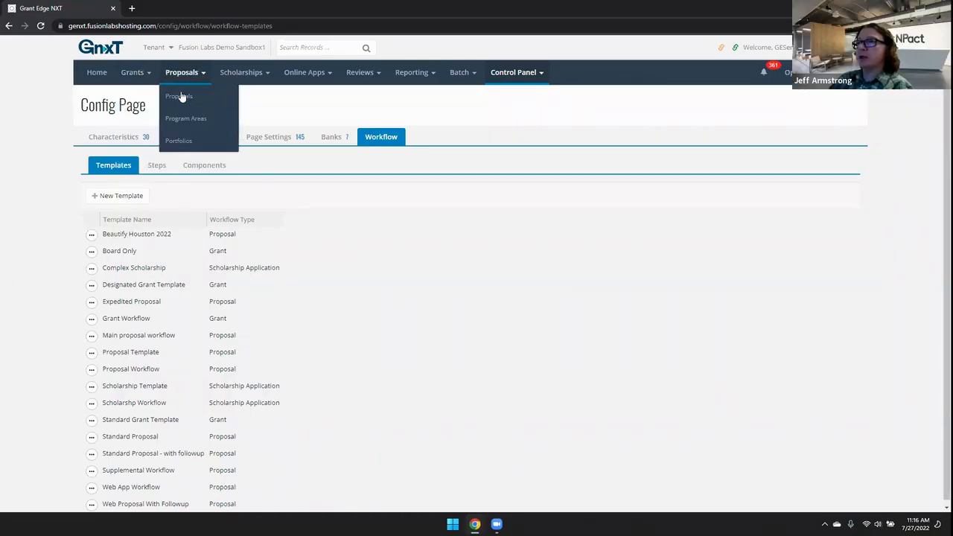
click(183, 95)
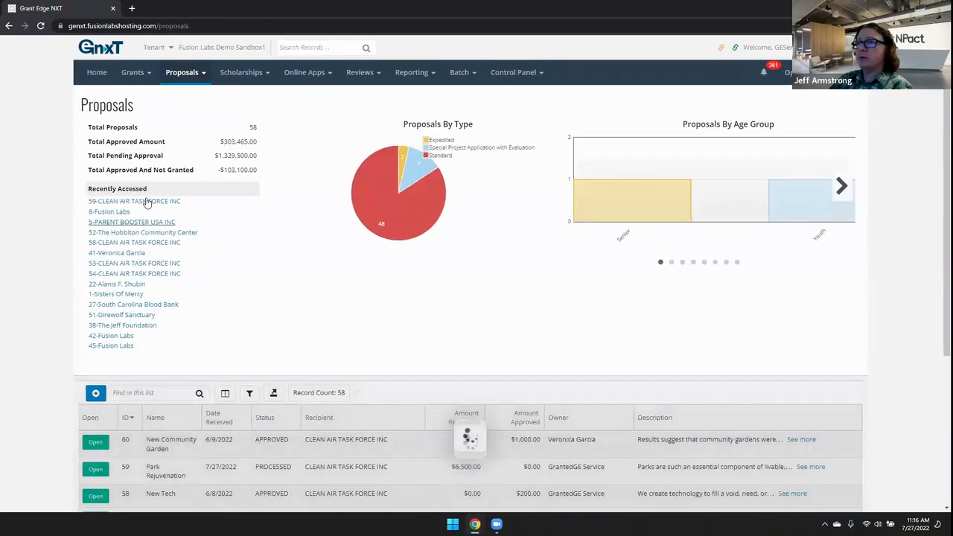
click(177, 202)
scroll(243, 275, down, 6)
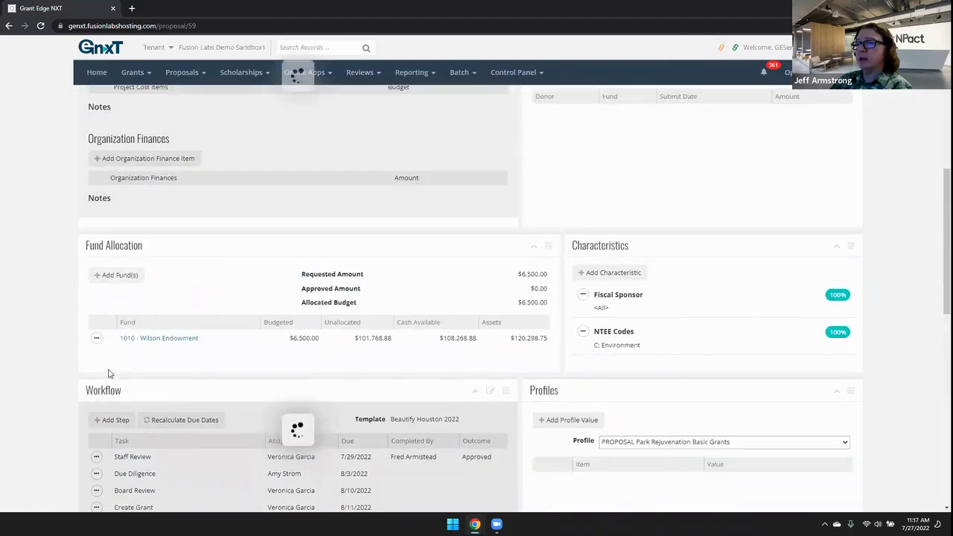
scroll(109, 374, down, 2)
click(97, 356)
click(103, 371)
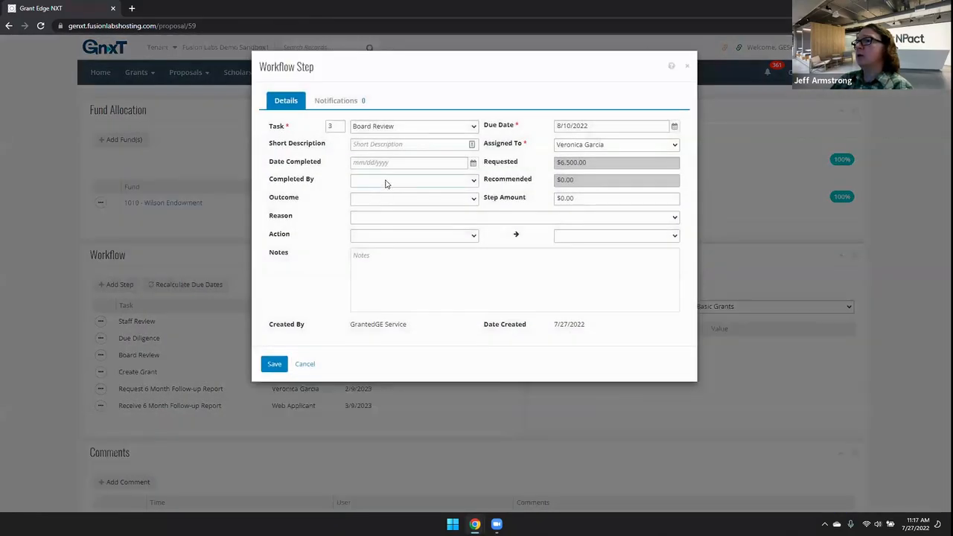
Step: Examine the people available for Completed By on the Board Review step
click(385, 181)
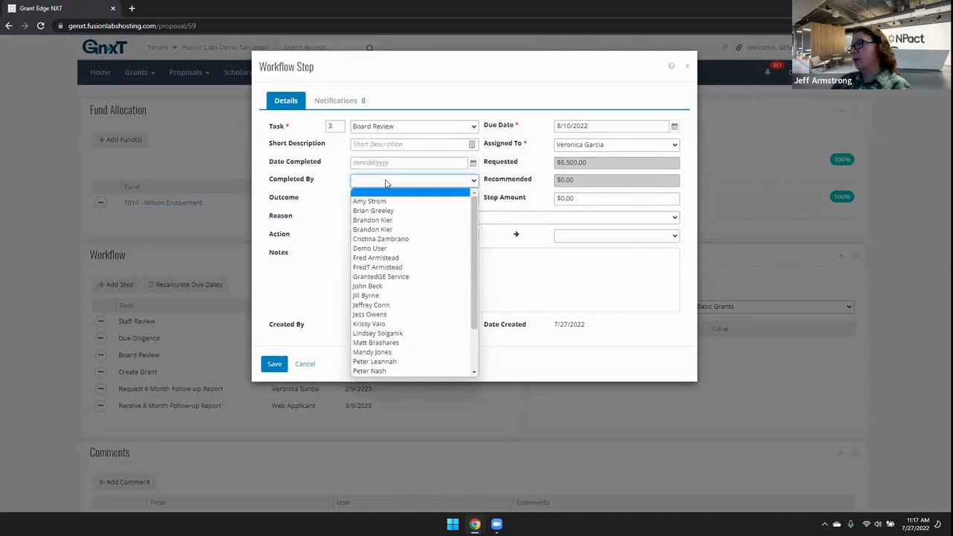
click(386, 182)
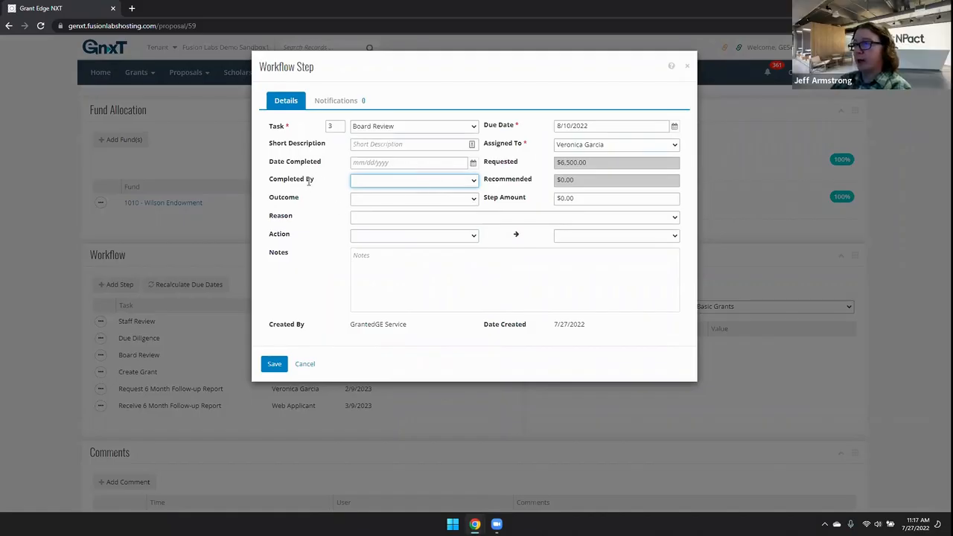
click(372, 183)
click(372, 183)
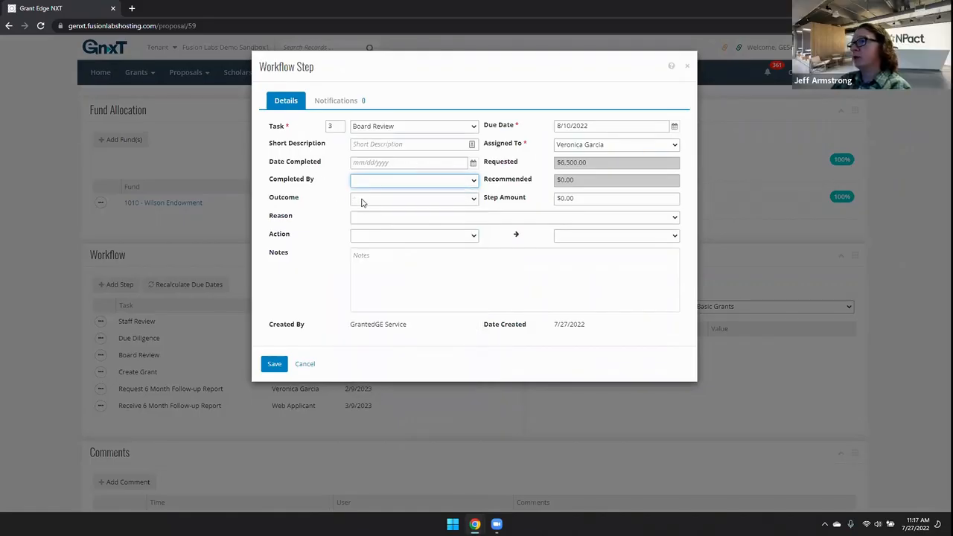
Step: Try the outcome Approved on the Board Review step, check the Completed By choices against it, then discard the edit
click(363, 200)
click(376, 220)
click(386, 184)
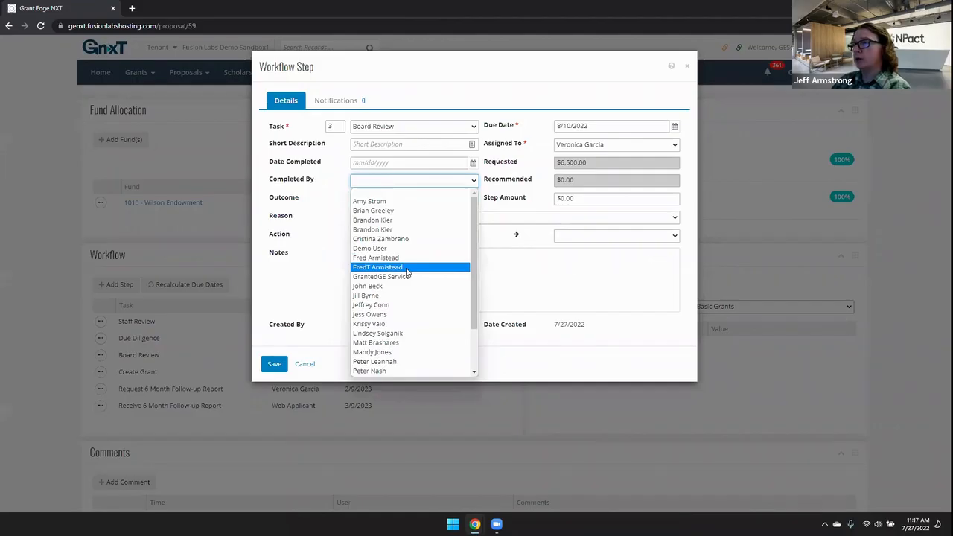
scroll(407, 272, down, 2)
scroll(407, 272, up, 2)
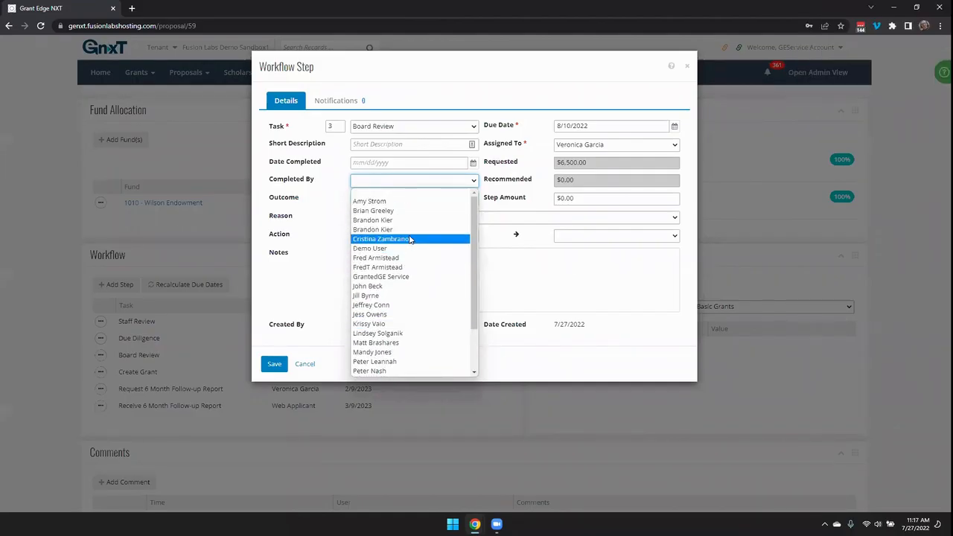
click(500, 243)
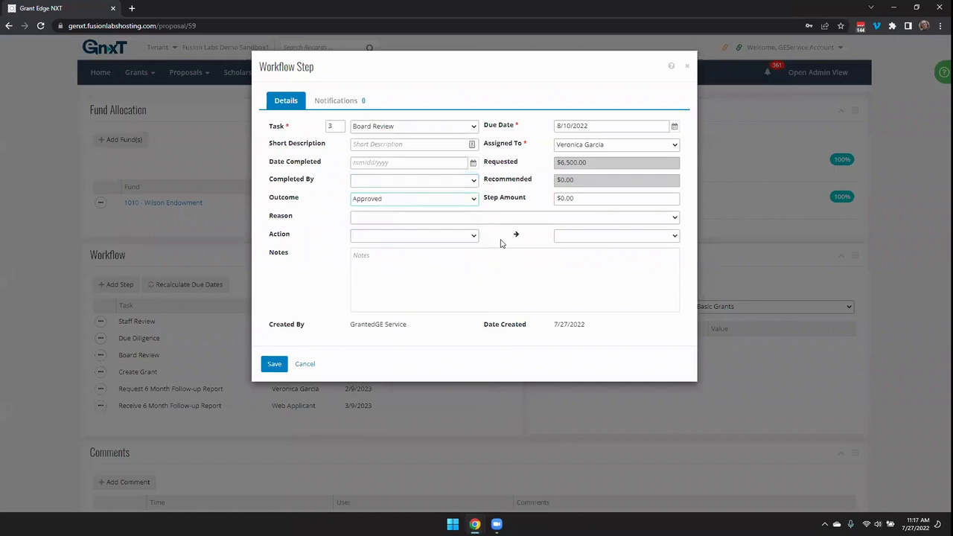
click(472, 182)
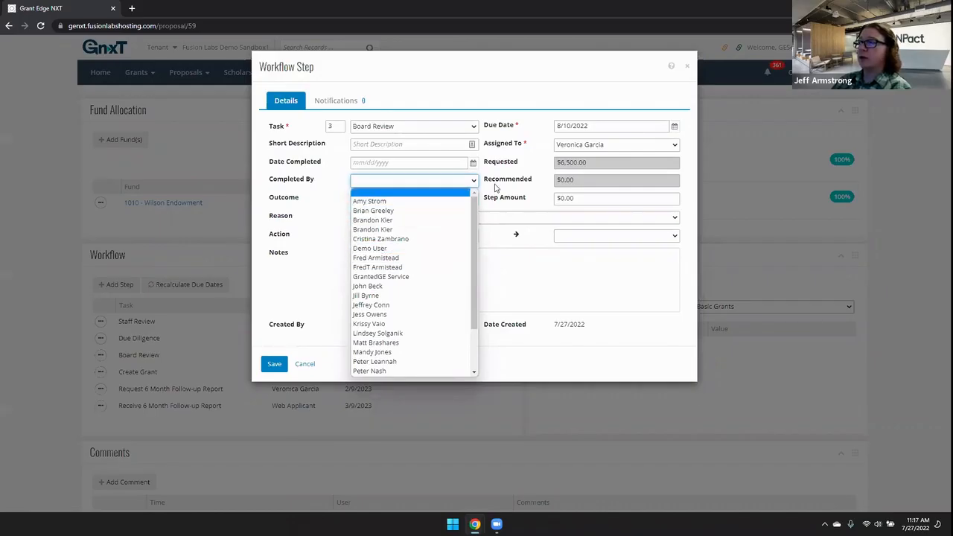
click(495, 188)
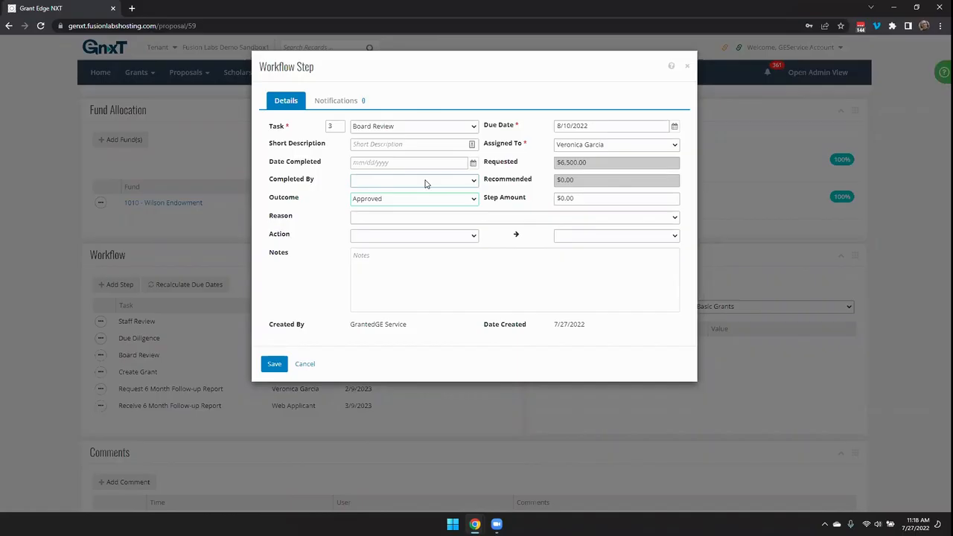
click(305, 363)
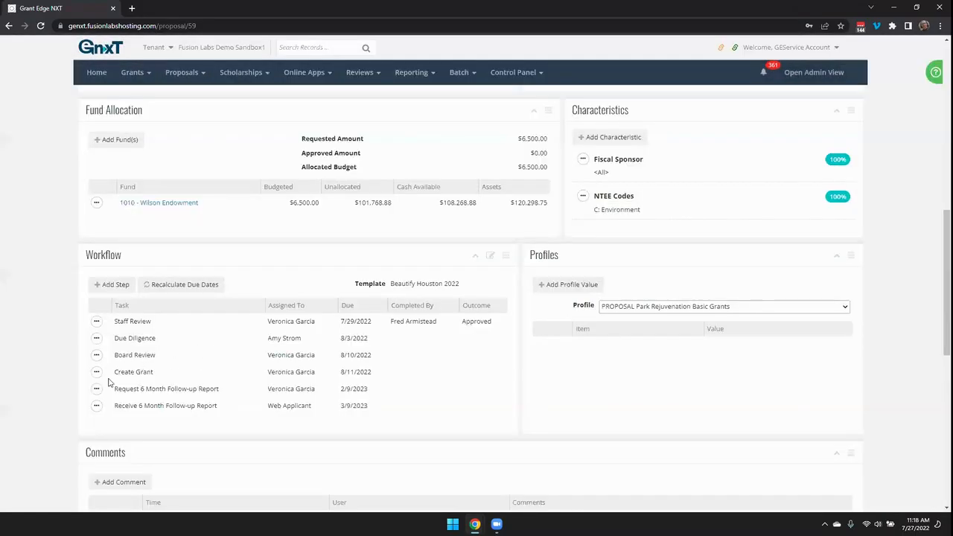
Step: Open the proposal's Create Grant workflow step to examine the new-grant generation form, then leave both without saving
click(97, 373)
click(107, 390)
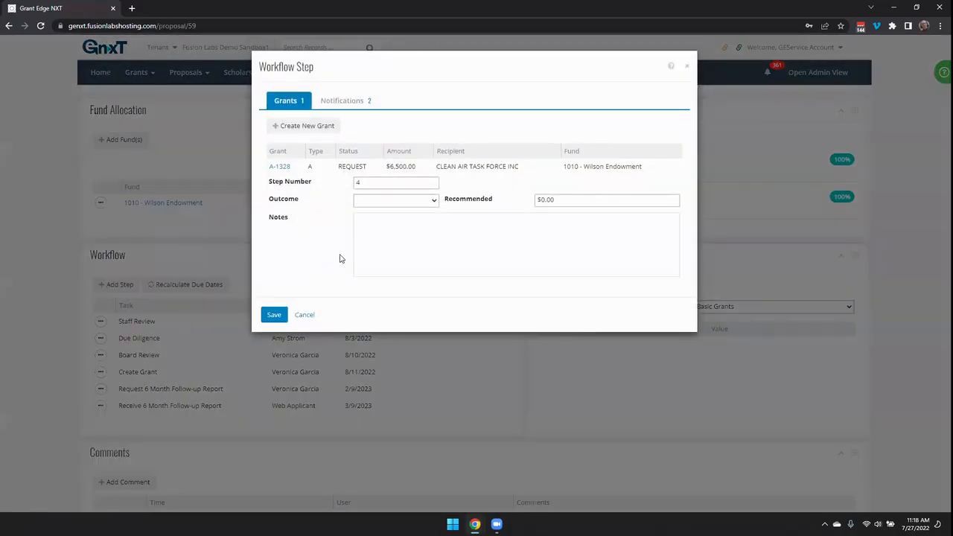
click(318, 128)
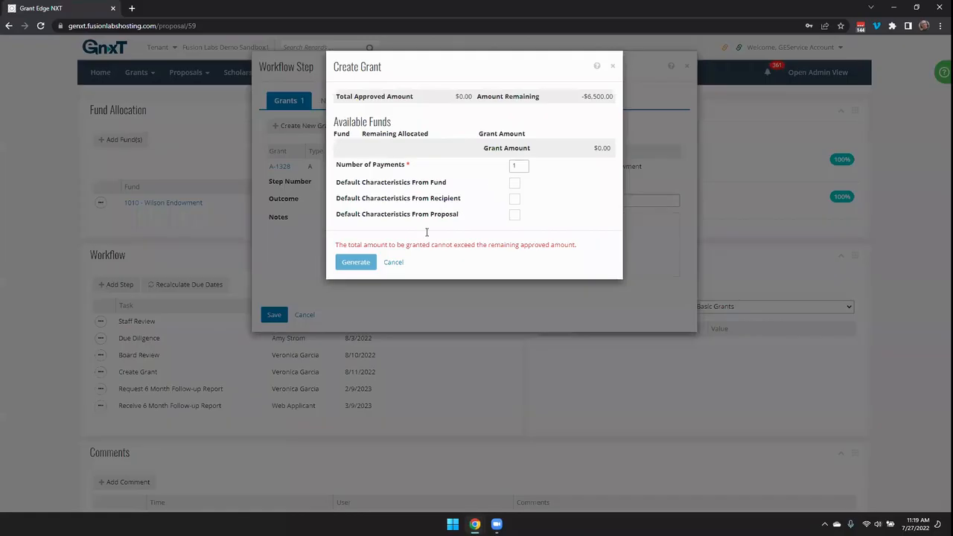
click(393, 262)
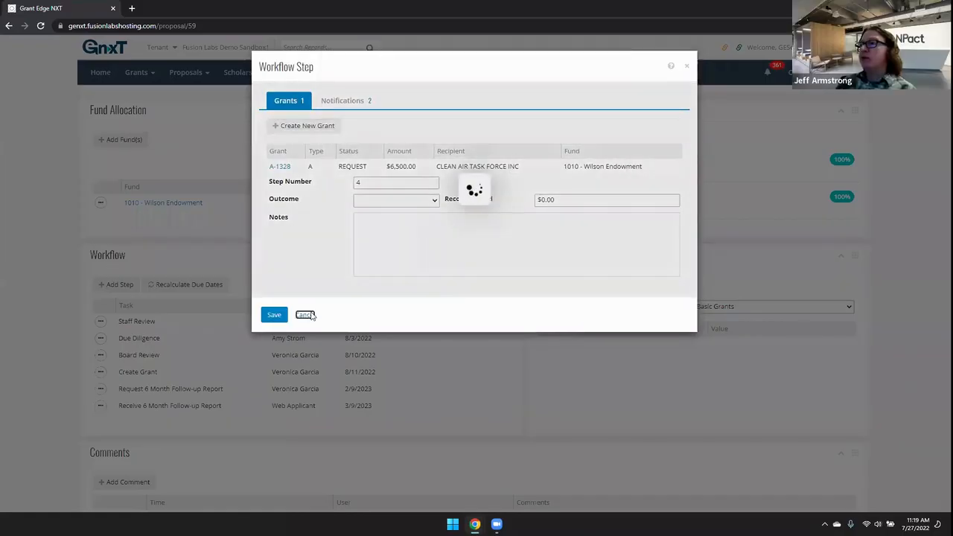
click(305, 314)
Step: Open the Beautify Houston 2022 template from the workflow configuration for editing
mouse_move(518, 78)
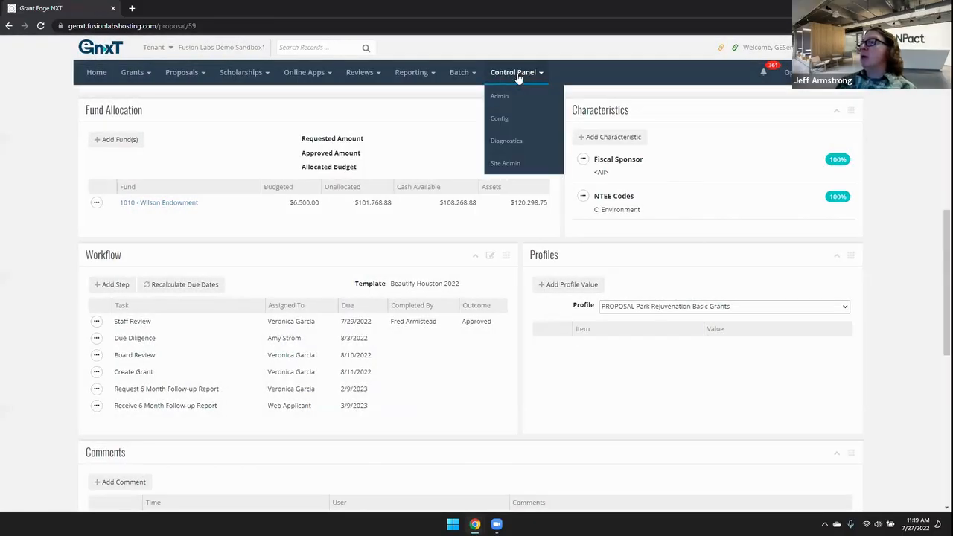
click(514, 123)
click(387, 145)
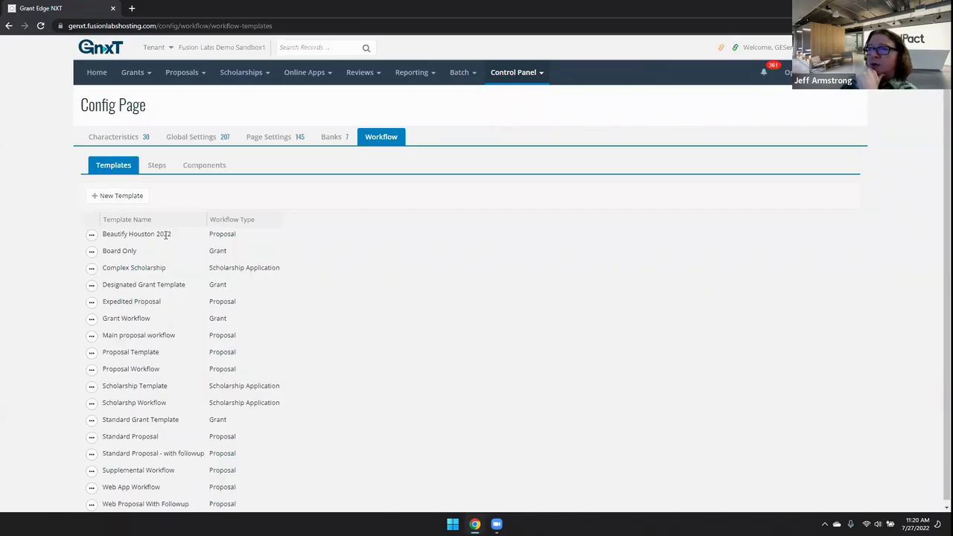
click(91, 236)
click(101, 252)
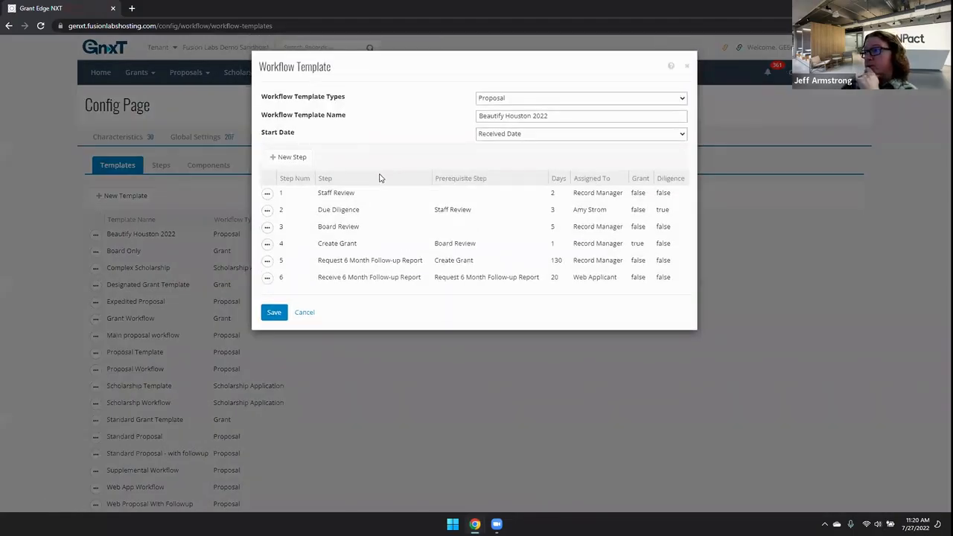
Step: Examine the workflow template type and start date options available for the Beautify Houston 2022 template
click(503, 98)
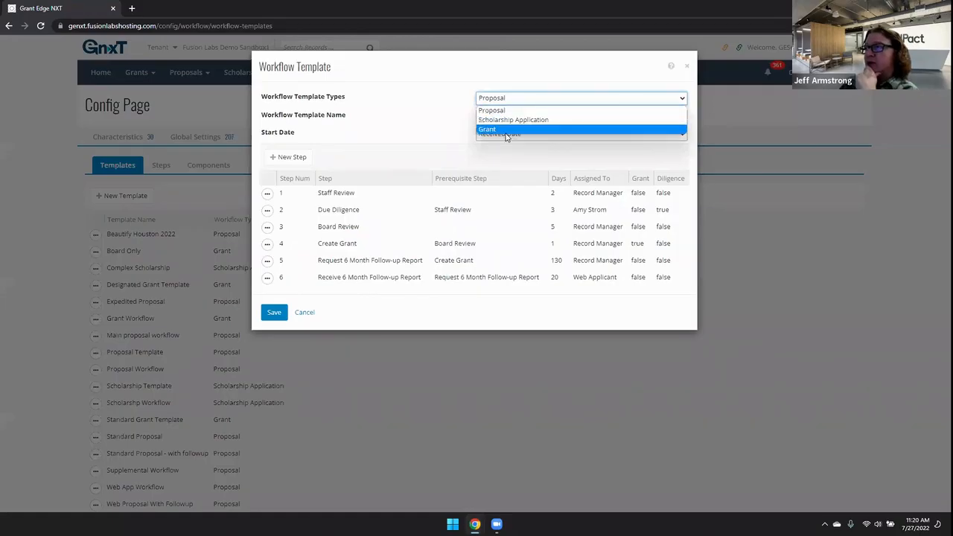
click(444, 106)
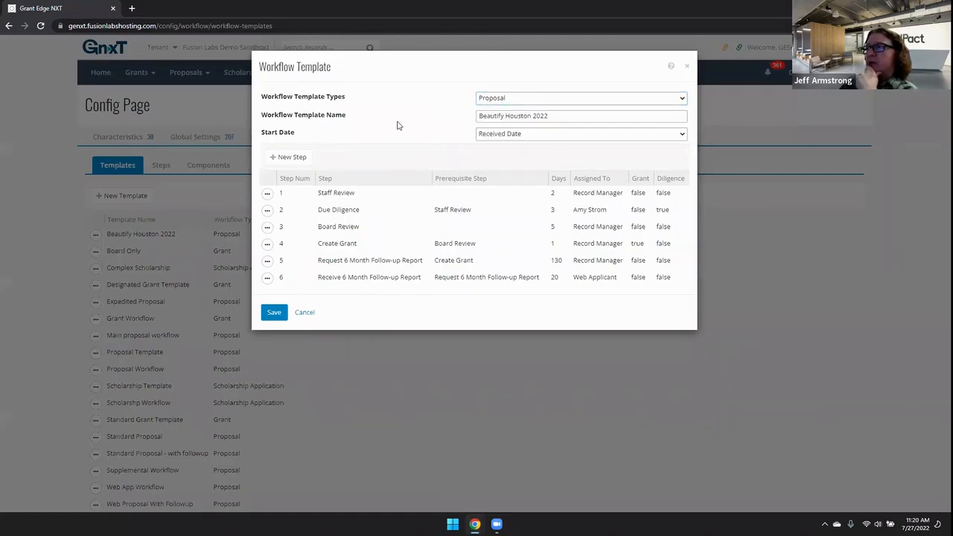
click(524, 136)
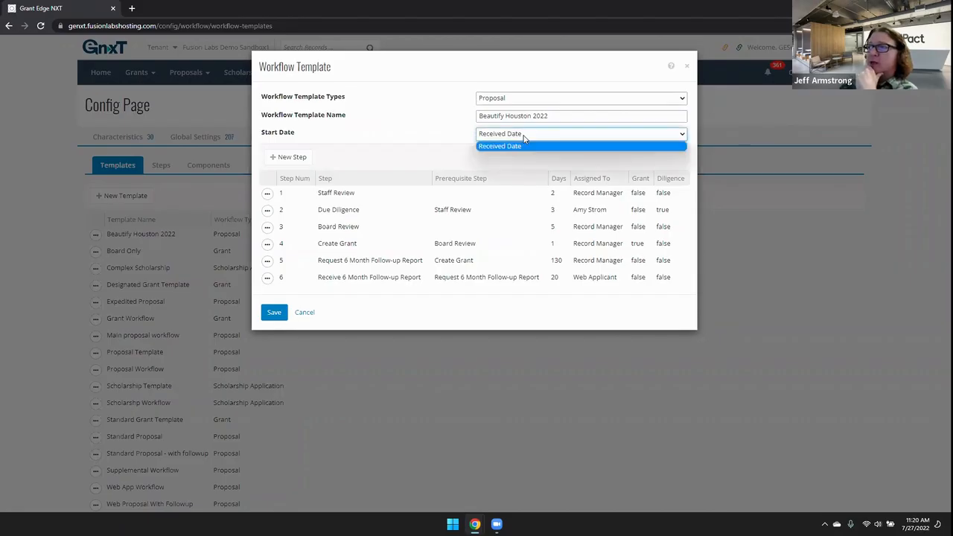
click(523, 138)
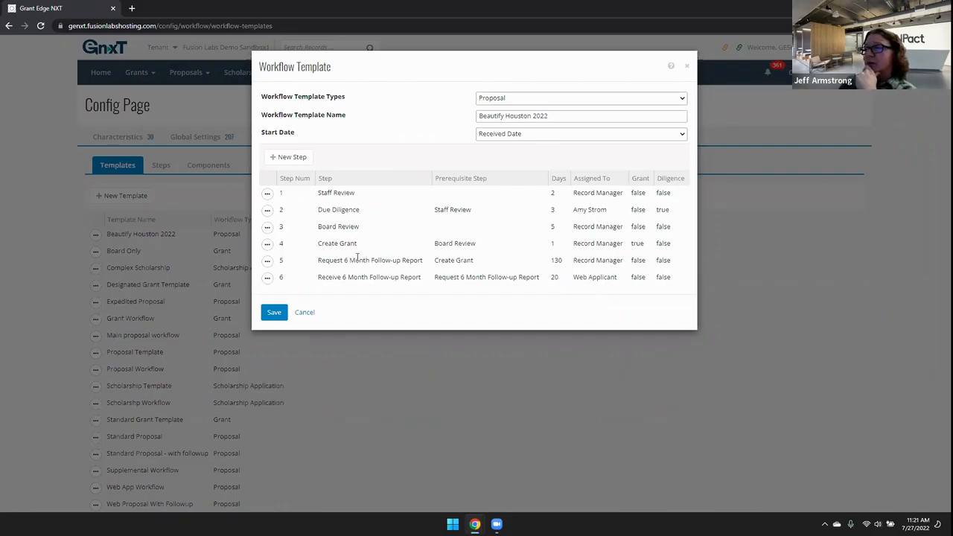
Step: Review the days and assignees of the template's Request and Receive 6 Month Follow-up Report steps
double_click(558, 259)
click(515, 253)
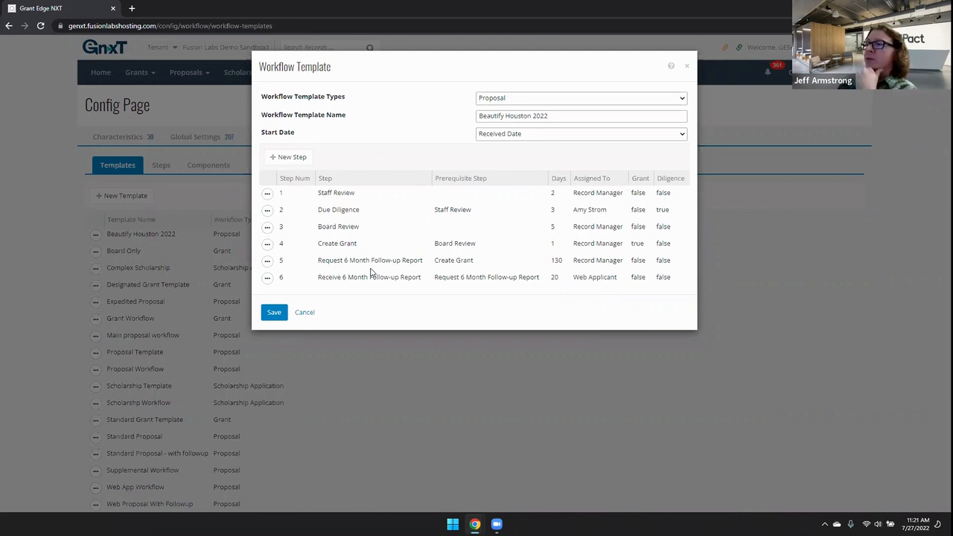
double_click(376, 259)
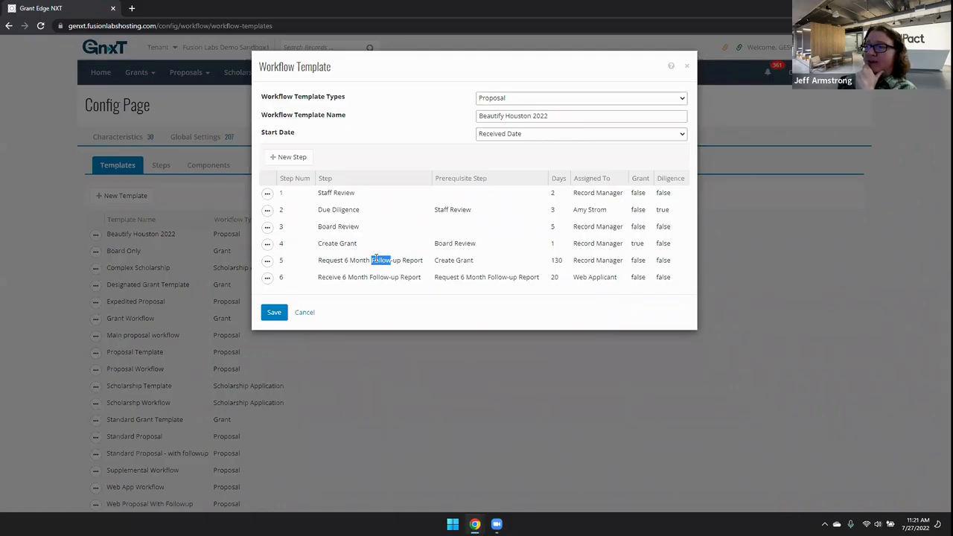
click(598, 262)
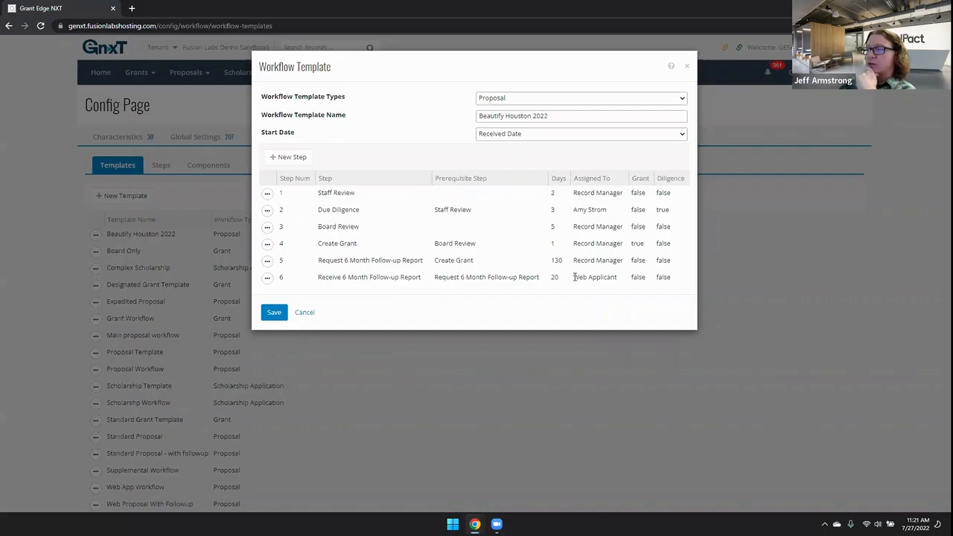
drag(574, 277, 622, 277)
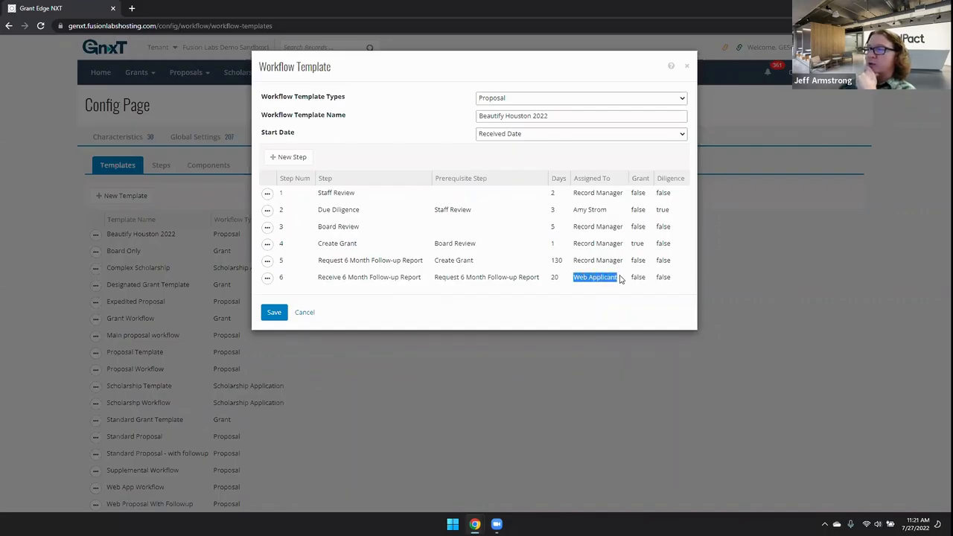
click(602, 277)
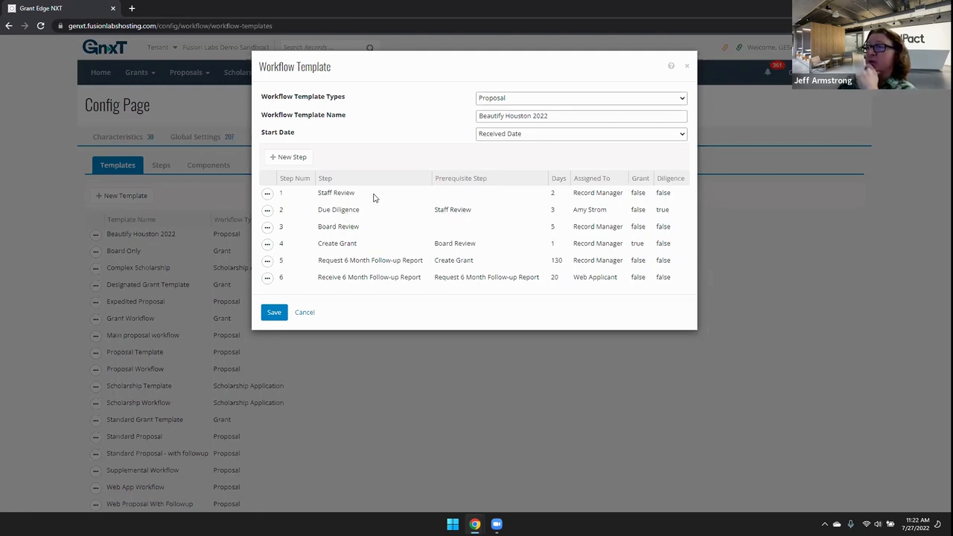
Step: Review the template's Due Diligence and Create Grant steps, checking their Diligence and Grant flags
double_click(348, 209)
click(349, 192)
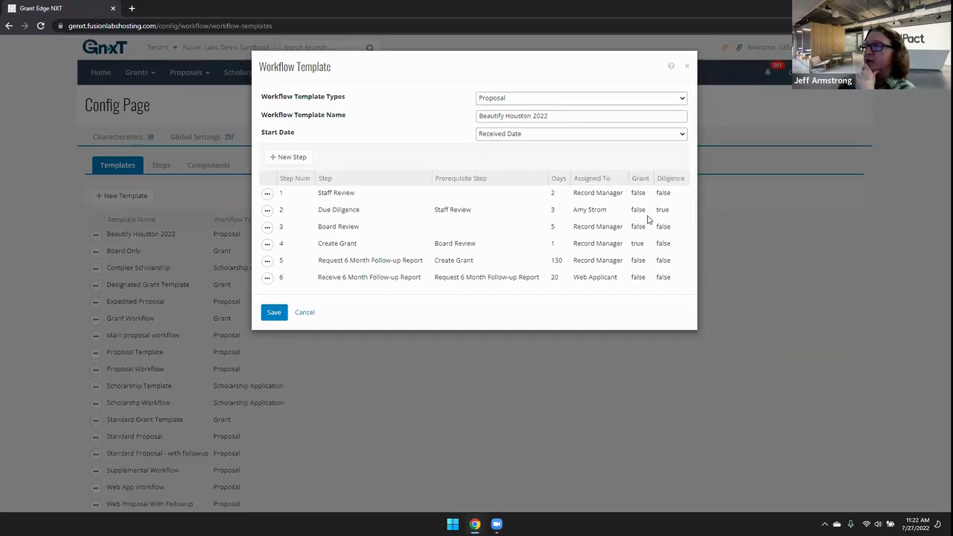
double_click(638, 244)
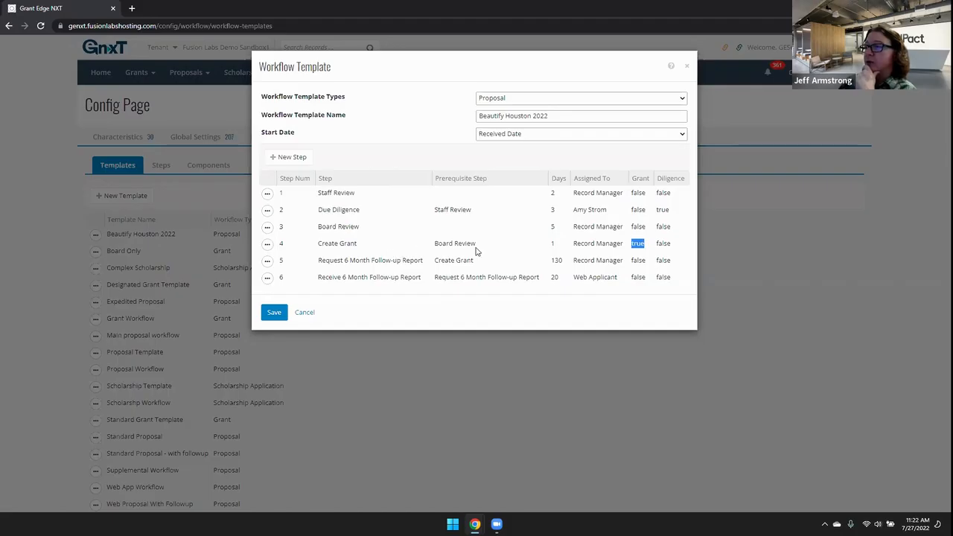
double_click(662, 209)
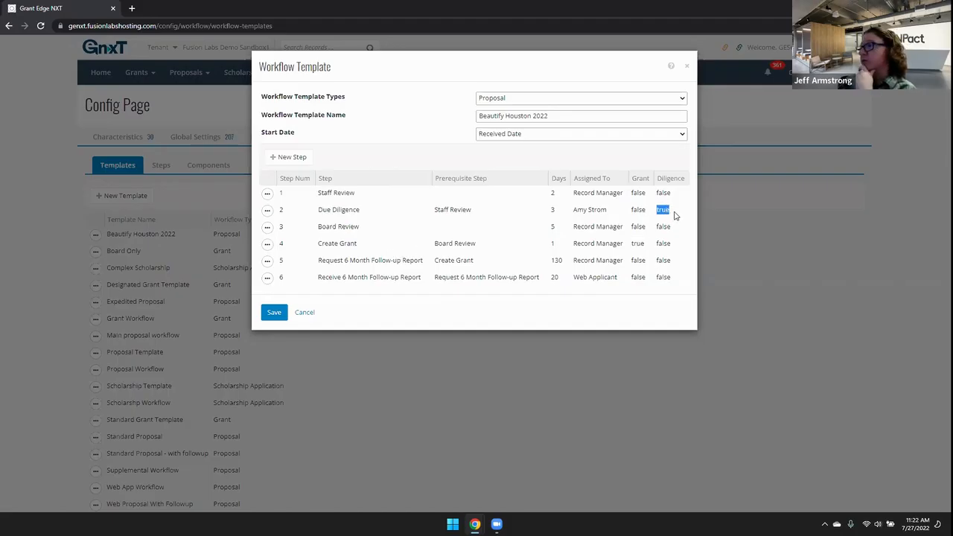
click(517, 227)
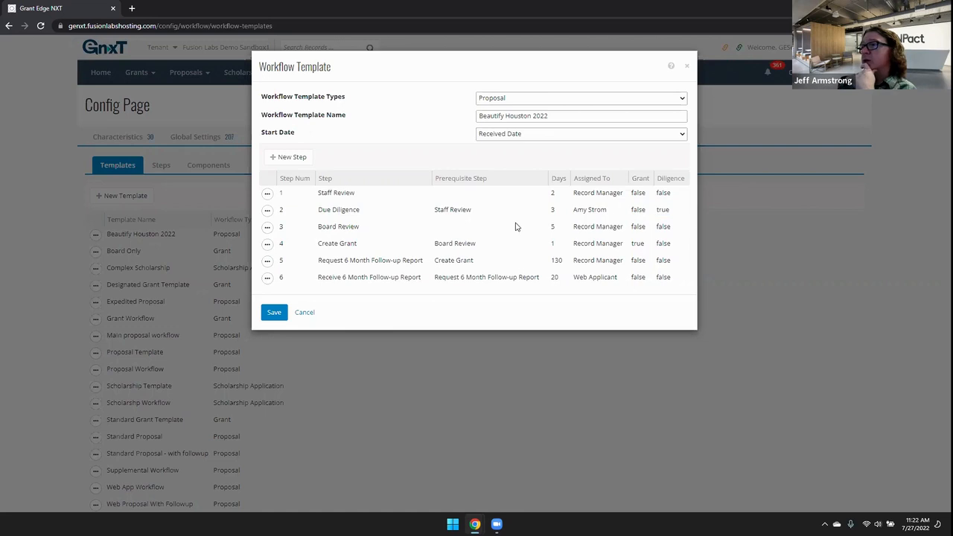
Step: Open the template's Board Review task to examine its step number and the available step types
click(266, 227)
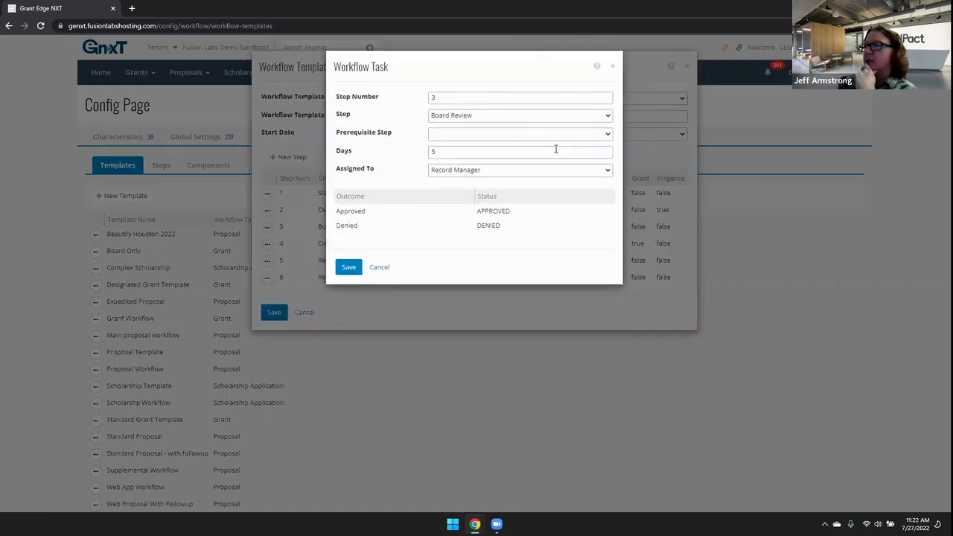
click(508, 98)
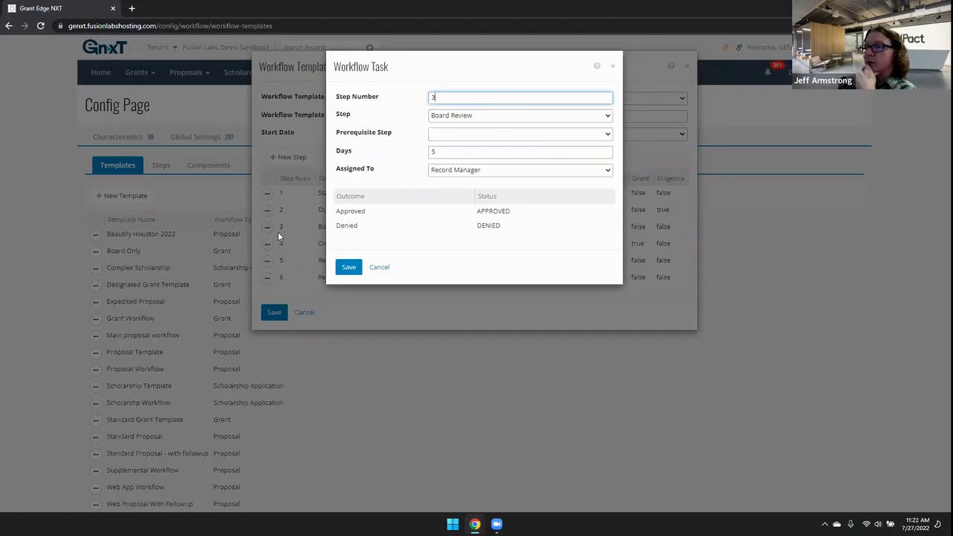
click(486, 118)
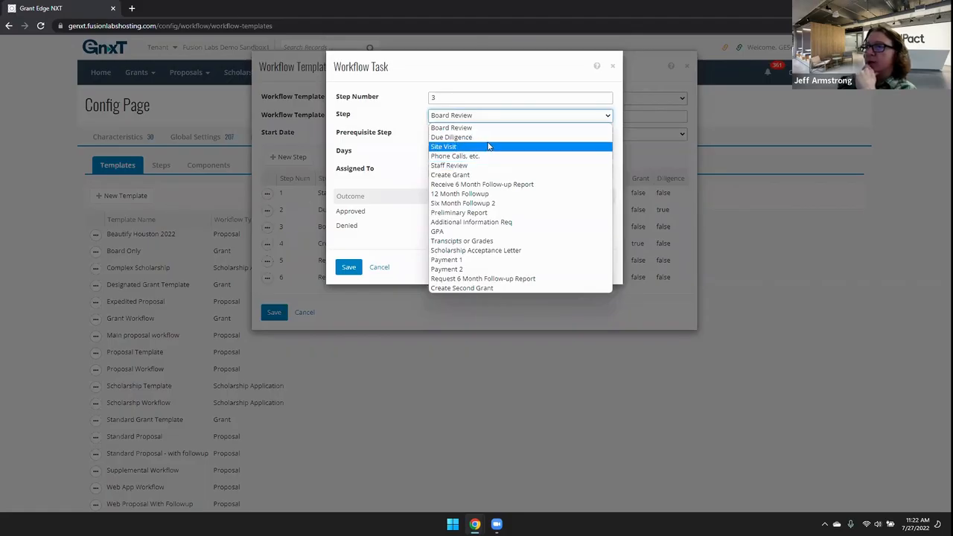
click(406, 122)
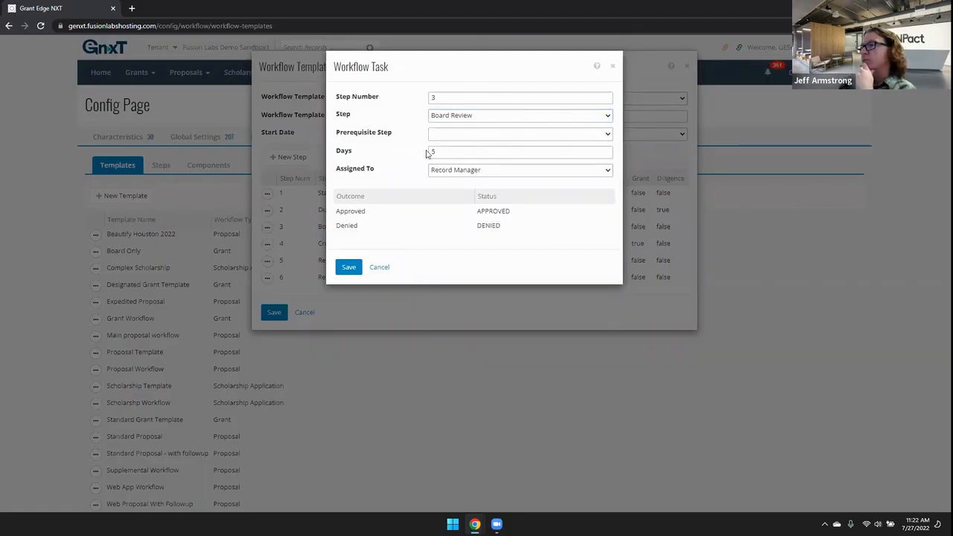
Step: Examine the available assignees for the Board Review task, including Web Applicant and Current User
click(477, 172)
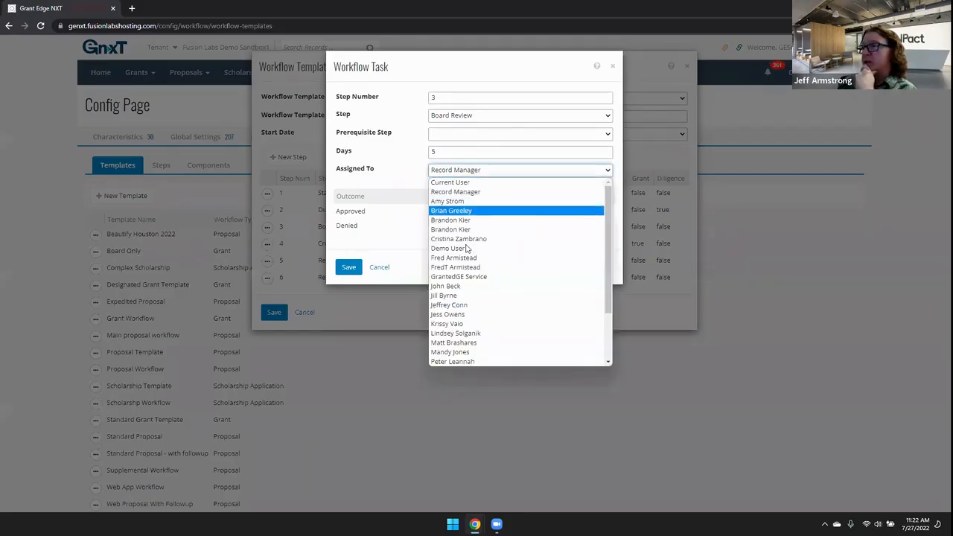
scroll(491, 315, down, 3)
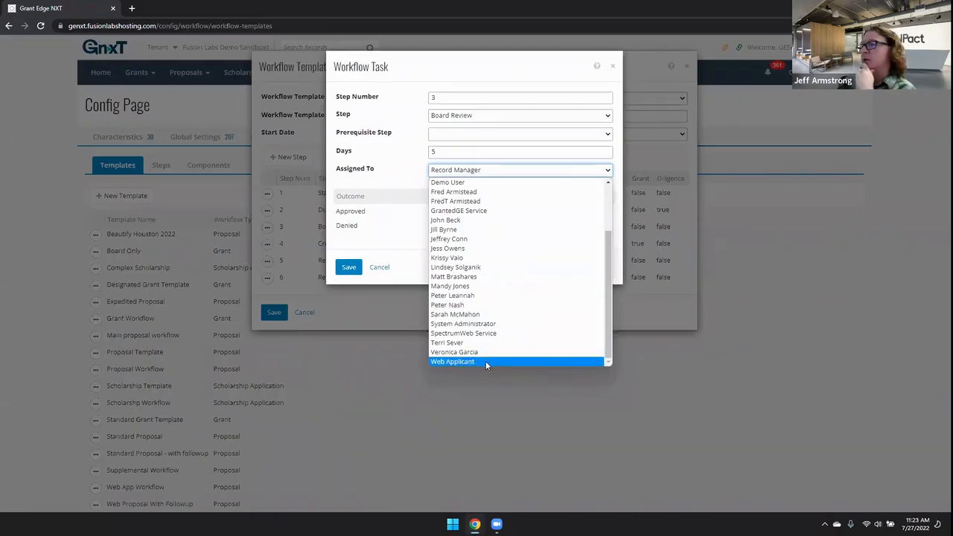
scroll(489, 330, up, 2)
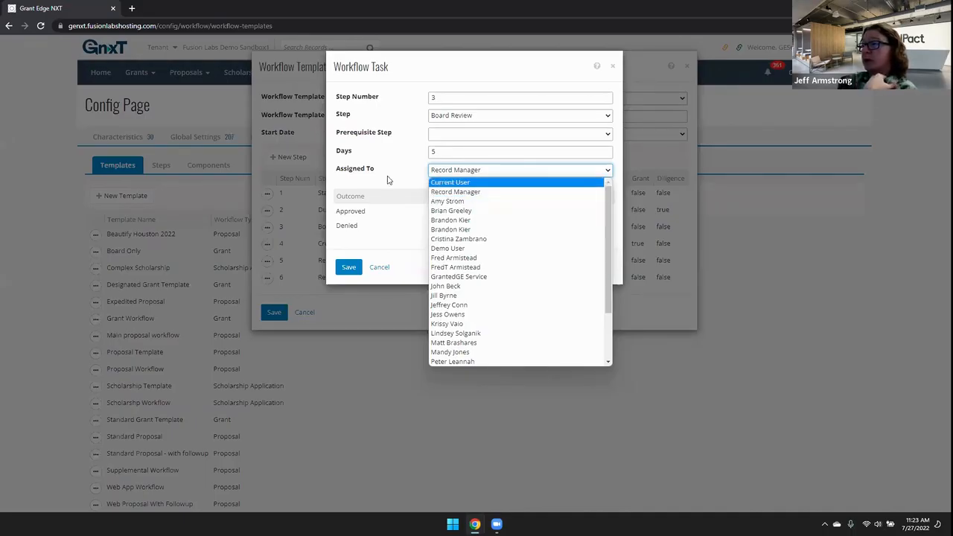
Step: Close the Board Review task and the Beautify Houston 2022 template without saving
click(387, 179)
click(379, 268)
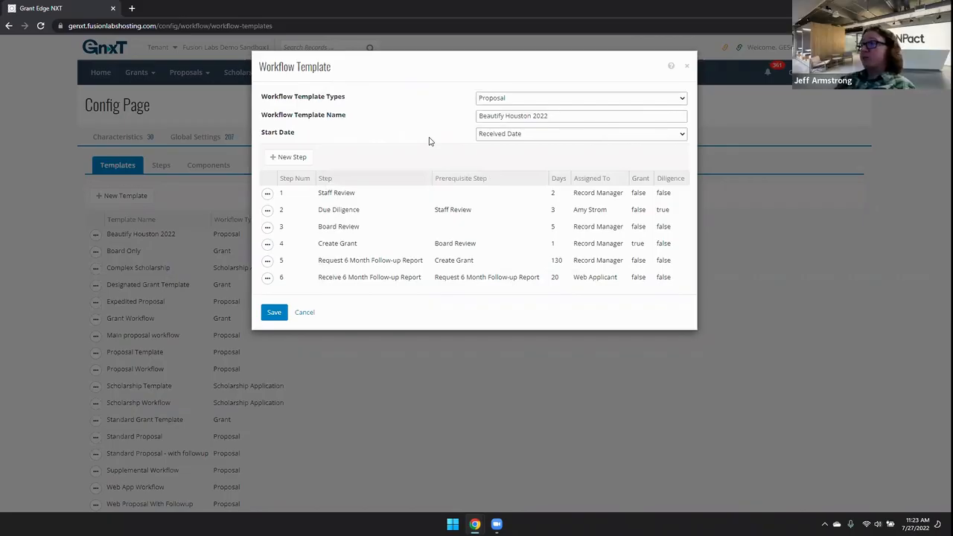
click(304, 312)
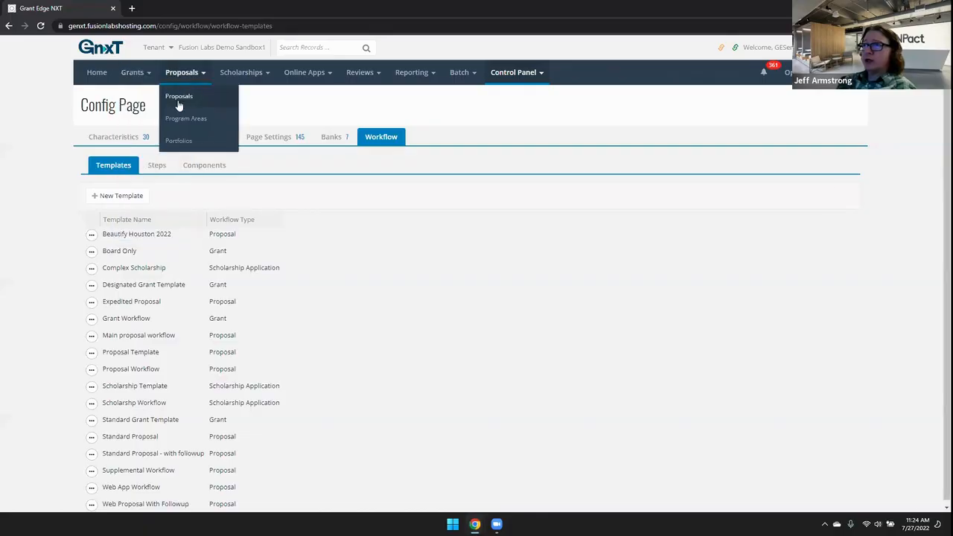
Step: Open the recently accessed Park Rejuvenation proposal and go to its workflow tasks
click(178, 97)
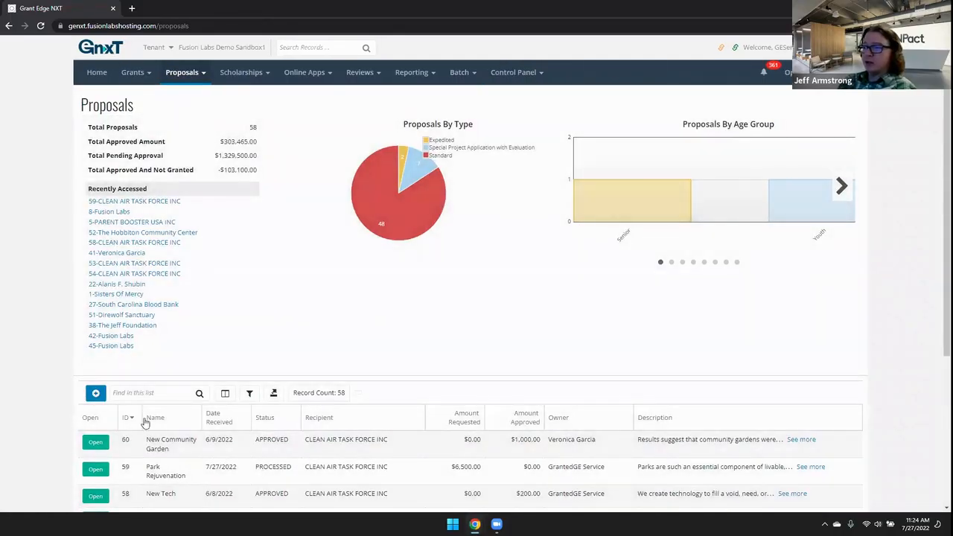
click(136, 201)
scroll(353, 303, down, 1)
scroll(352, 303, down, 5)
scroll(223, 303, down, 2)
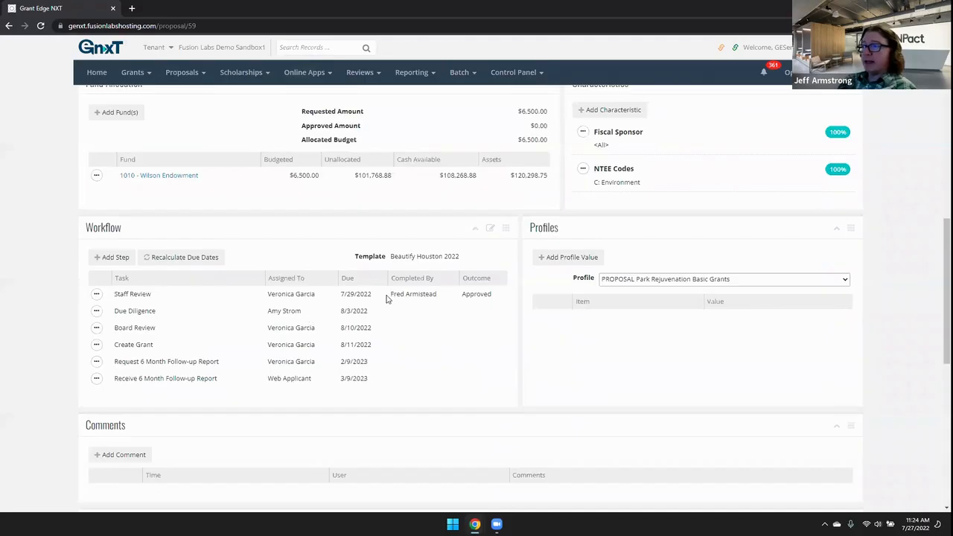
click(96, 294)
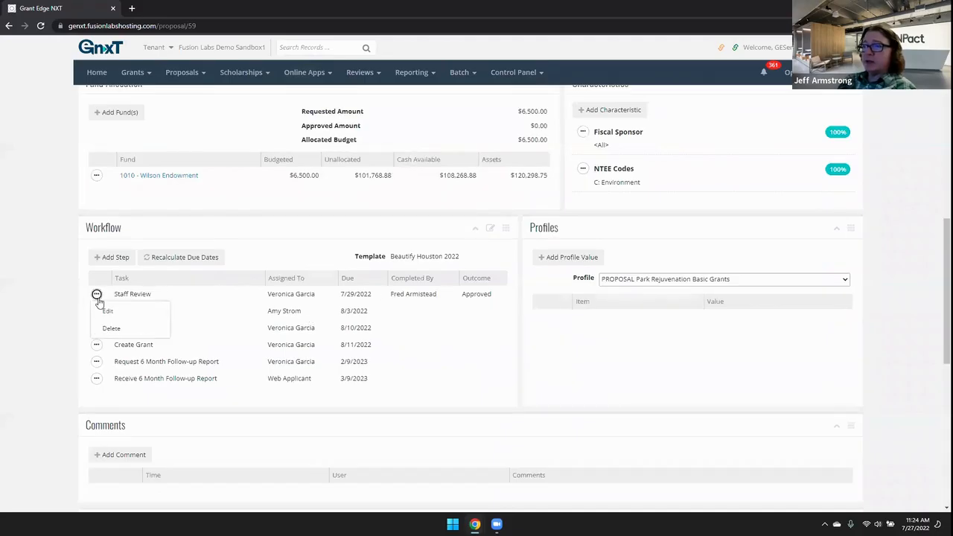
click(227, 296)
Step: Set the due date of the proposal's Due Diligence step to 8/4/2022 and save it
click(97, 312)
click(106, 329)
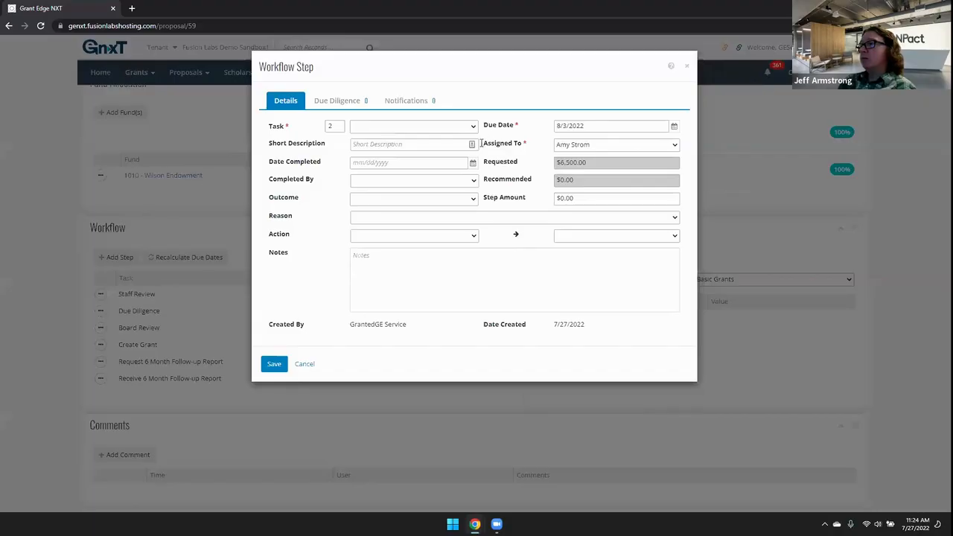
click(608, 128)
click(674, 126)
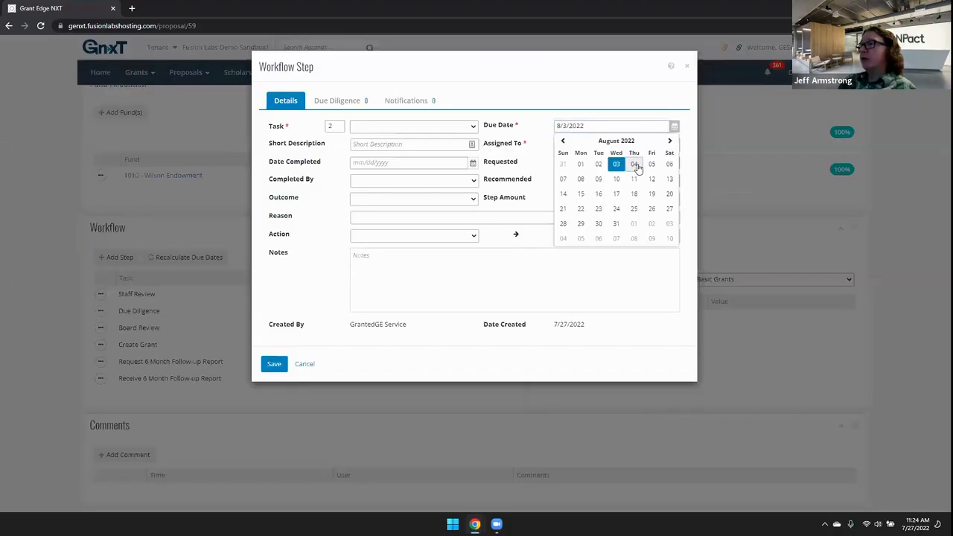
click(634, 164)
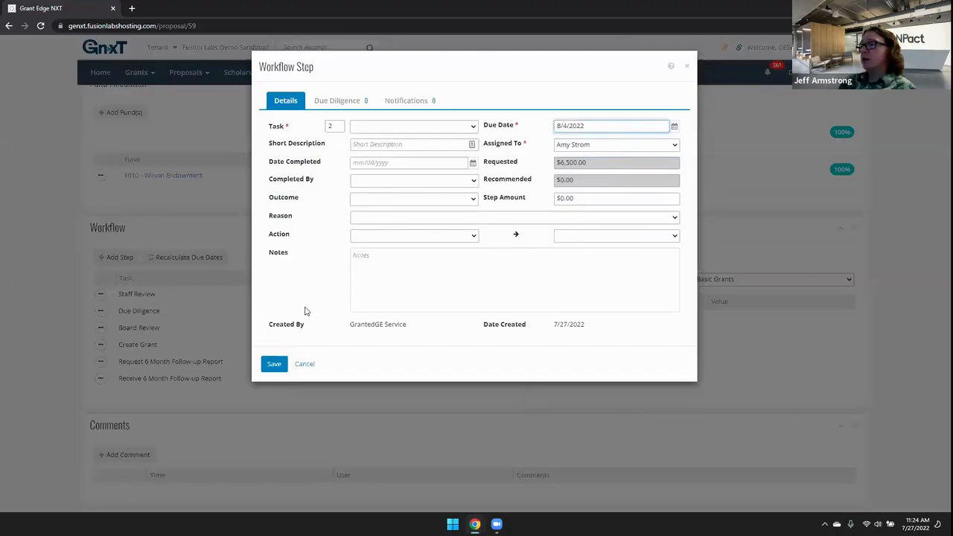
click(277, 363)
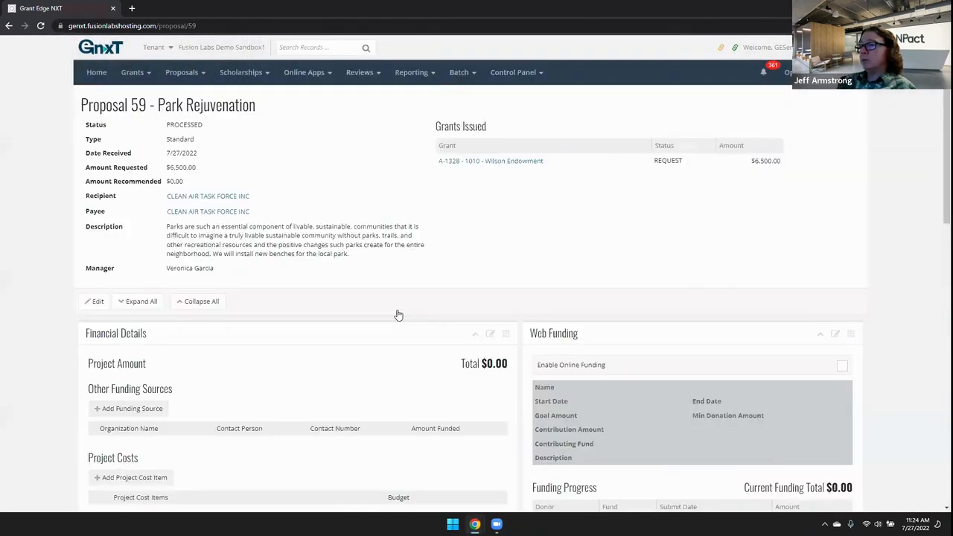
scroll(399, 315, down, 7)
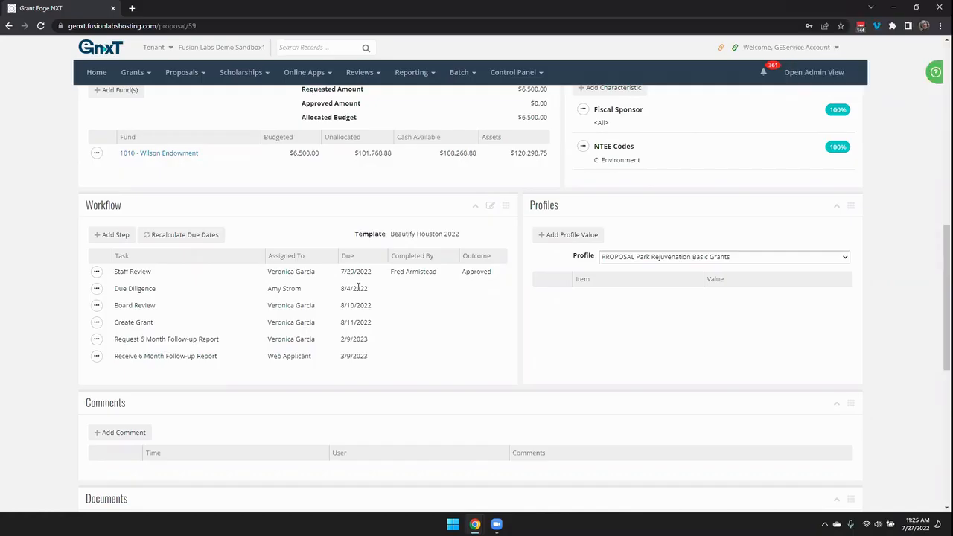
Step: Open the workflow configuration and show the steps defined for grants, proposals and scholarship applications
scroll(464, 304, up, 10)
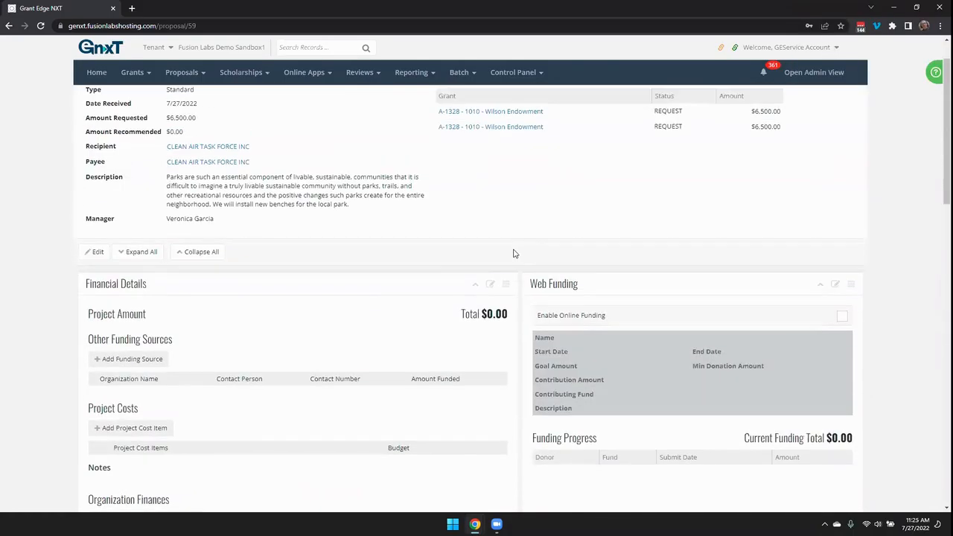
scroll(513, 253, up, 2)
click(530, 74)
click(525, 119)
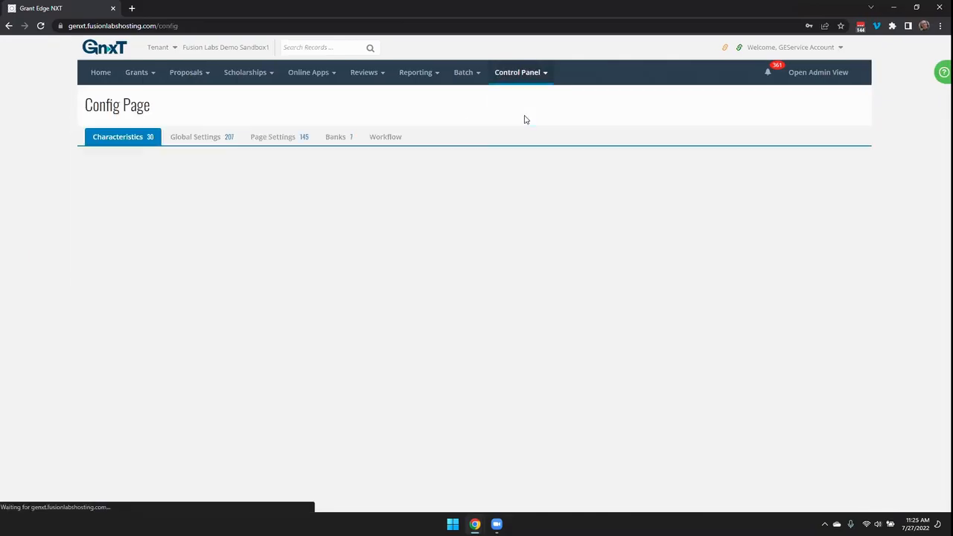
click(375, 137)
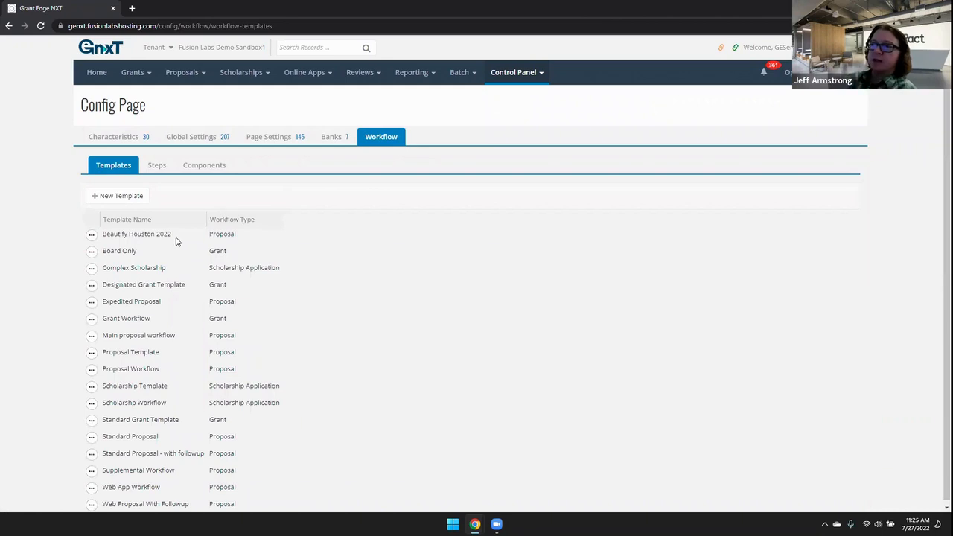
click(157, 165)
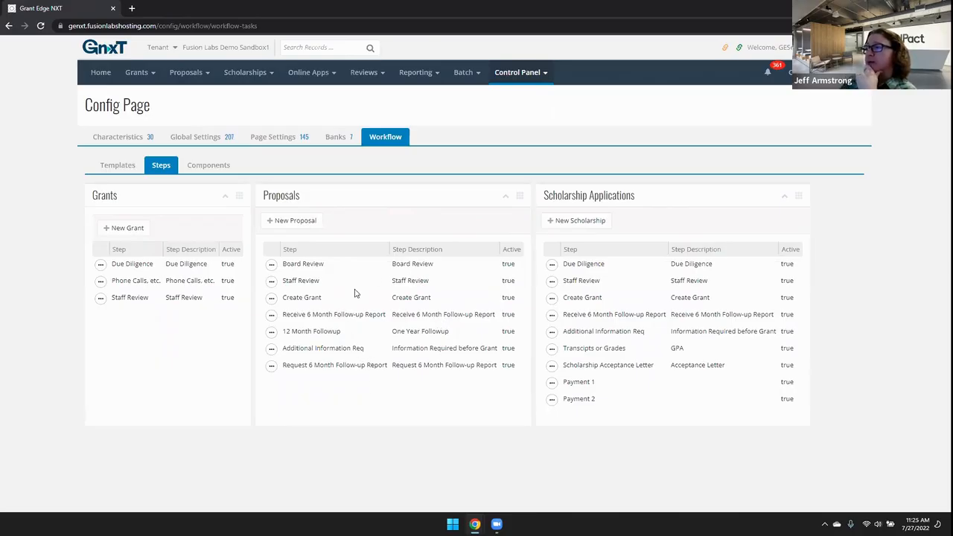
Step: Review the outcomes and record statuses of the scholarship application Staff Review step, leaving it without saving
double_click(285, 281)
click(344, 224)
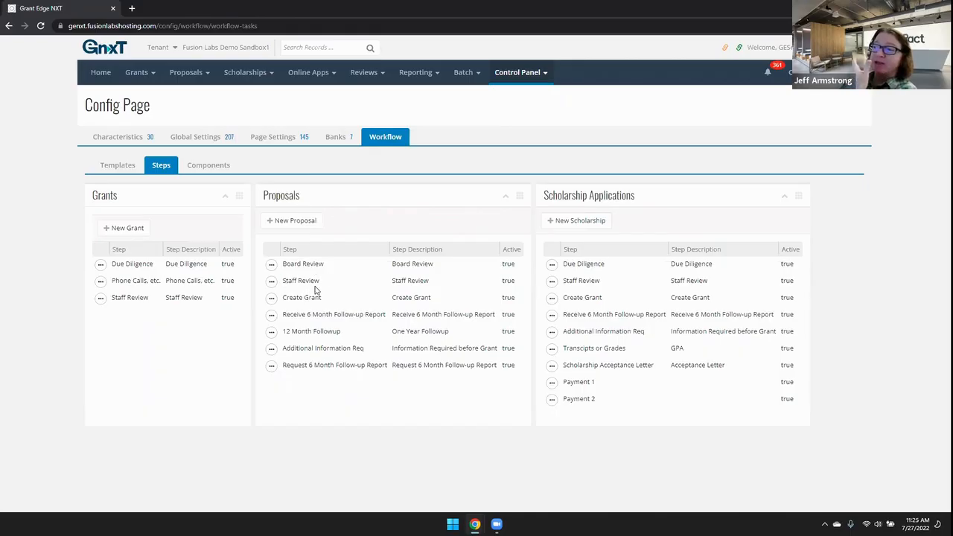
double_click(588, 281)
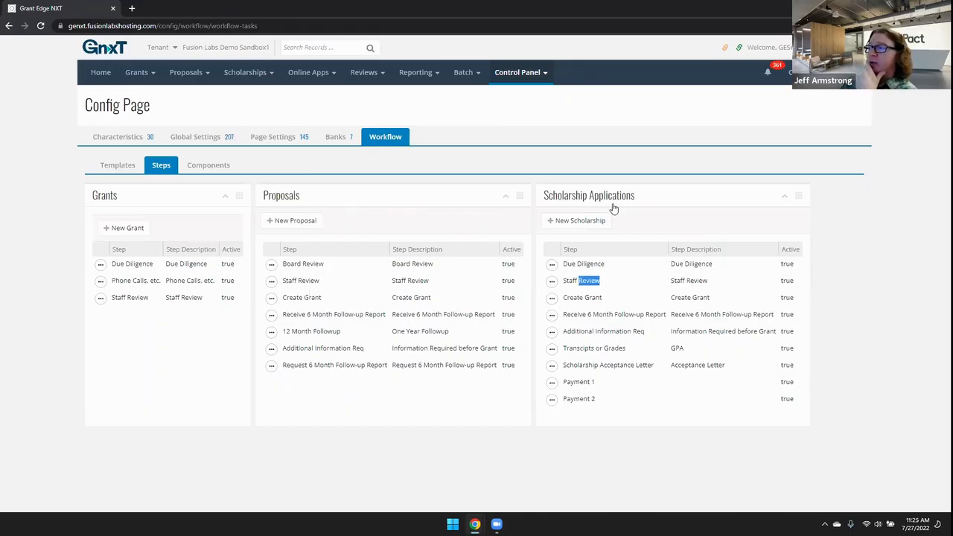
click(551, 281)
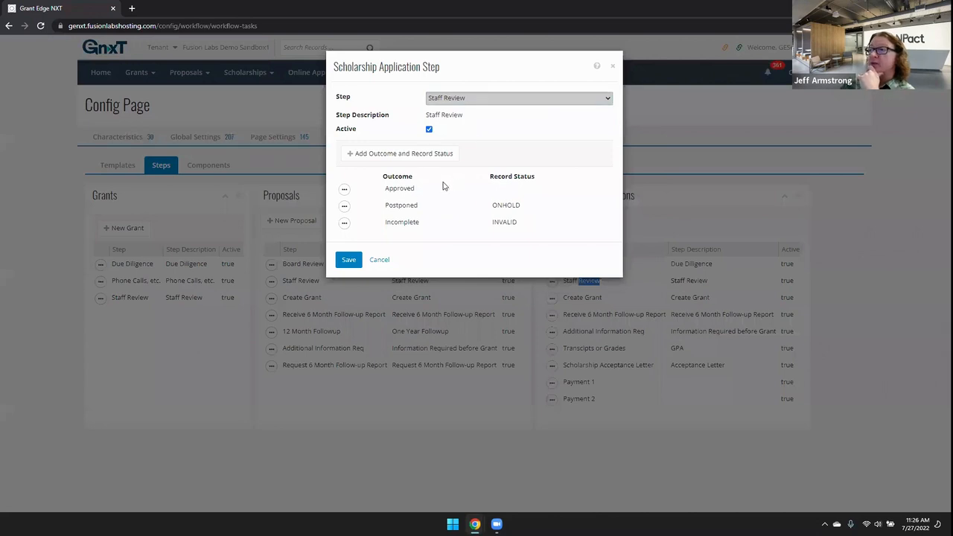
click(413, 221)
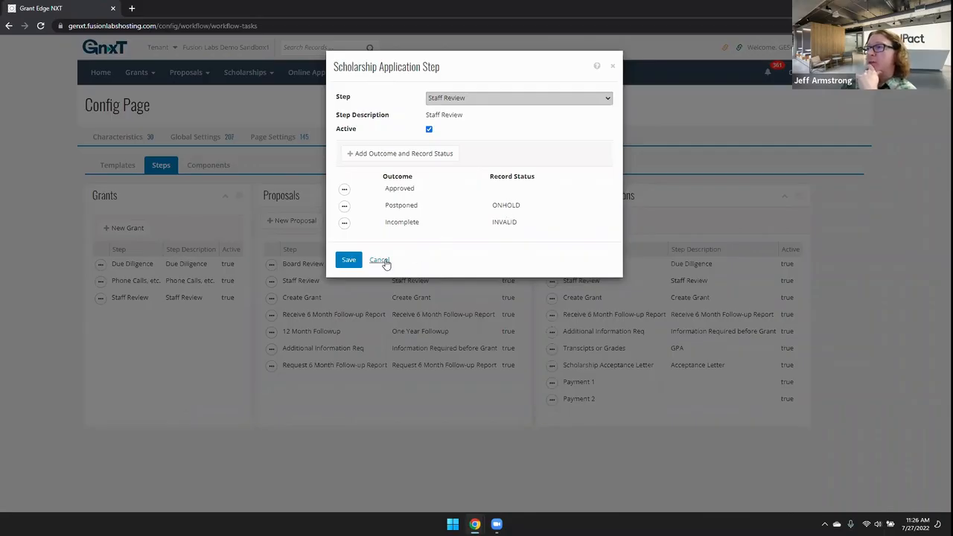
click(380, 260)
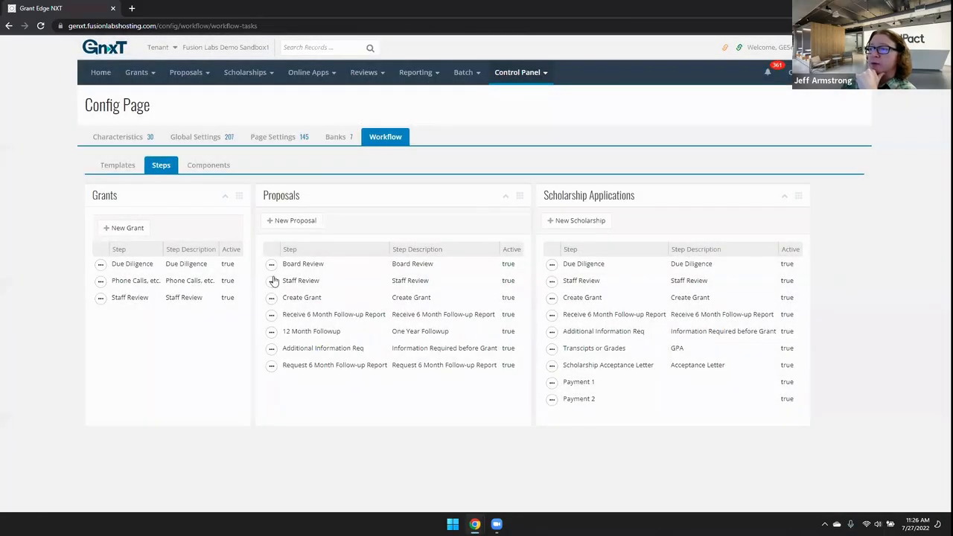
Step: Examine the outcomes and record statuses configured for the proposal Staff Review step, leaving it without saving
click(271, 280)
click(279, 298)
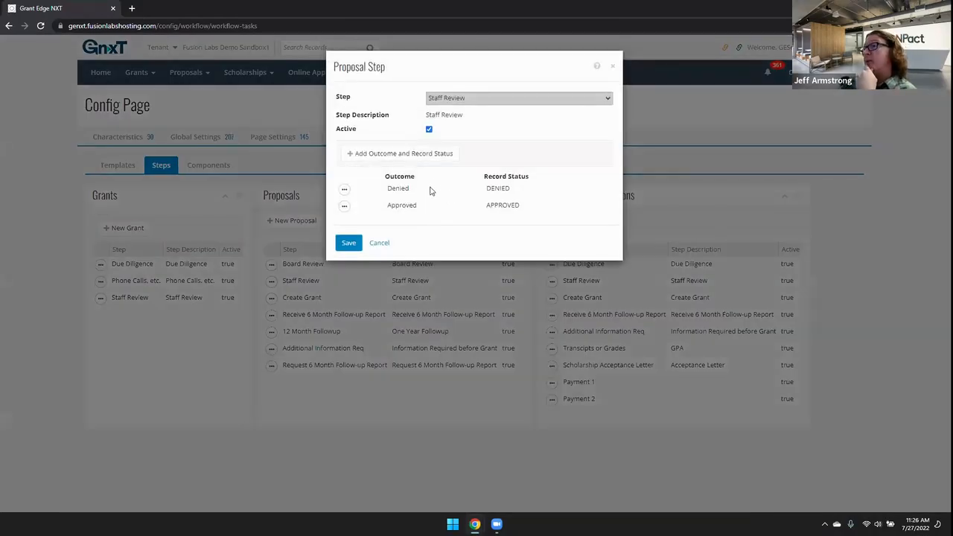
click(384, 245)
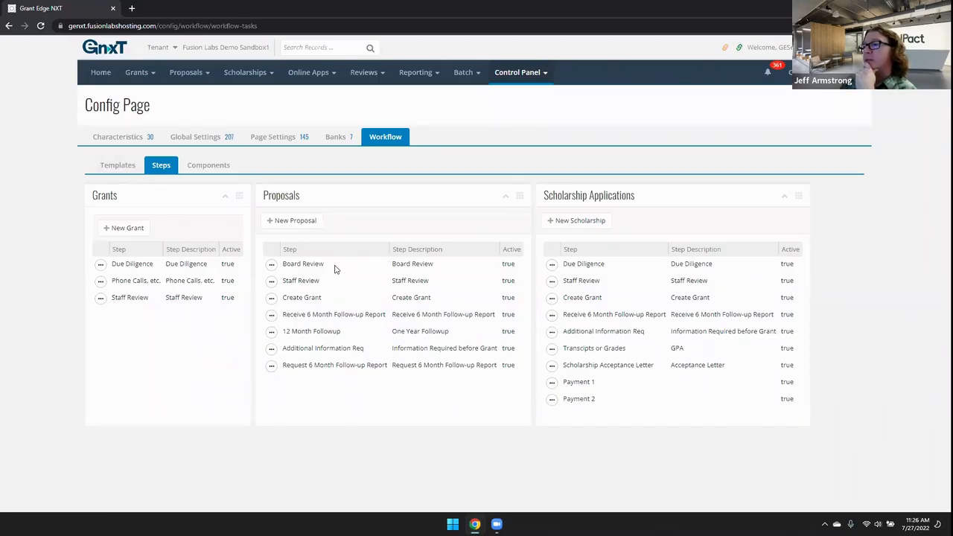
click(271, 280)
click(279, 300)
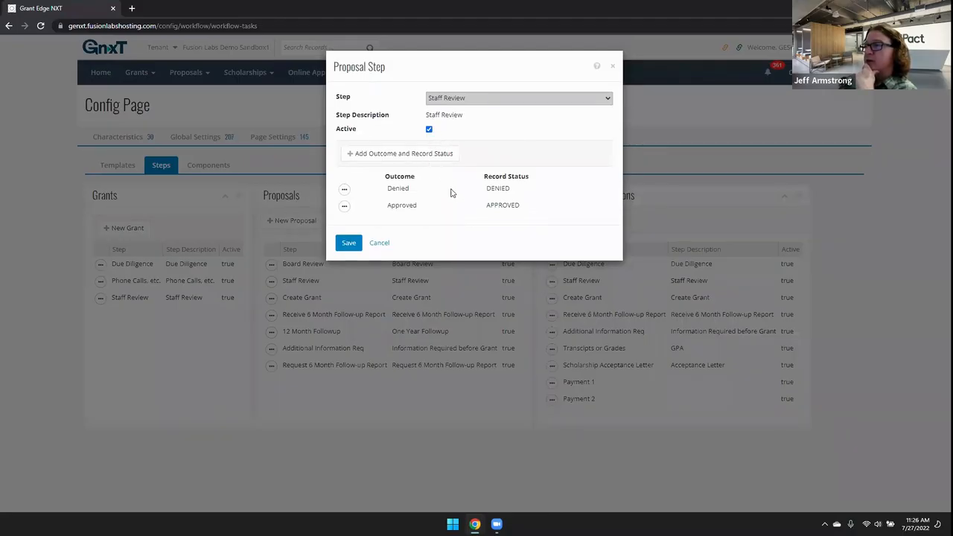
click(381, 243)
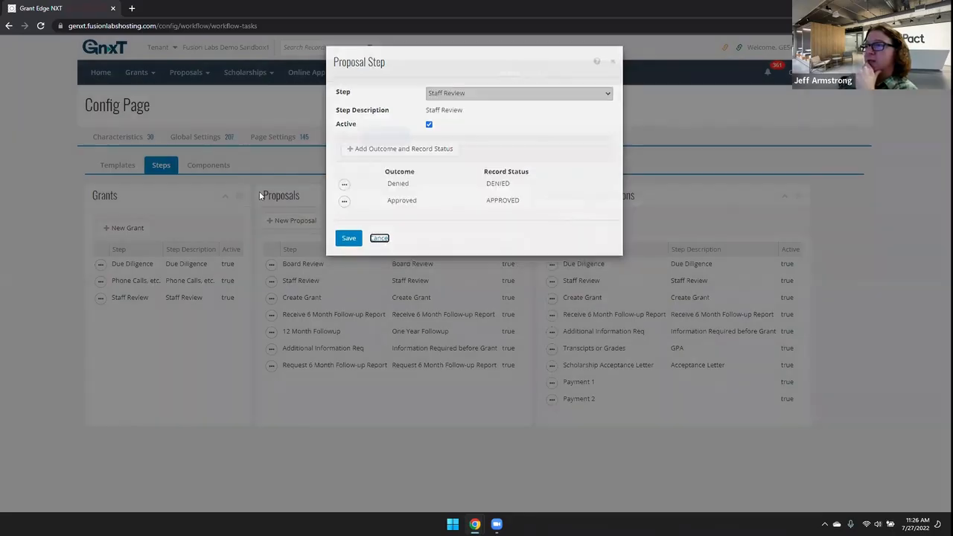
Step: Examine the Create Grant step's flags and notification assignees among the workflow components, then close it without saving
click(220, 167)
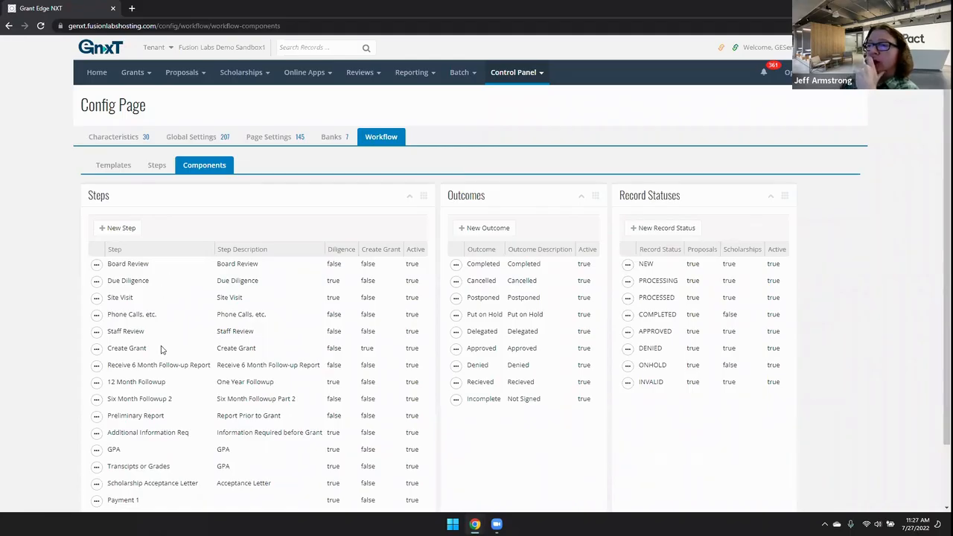
click(96, 348)
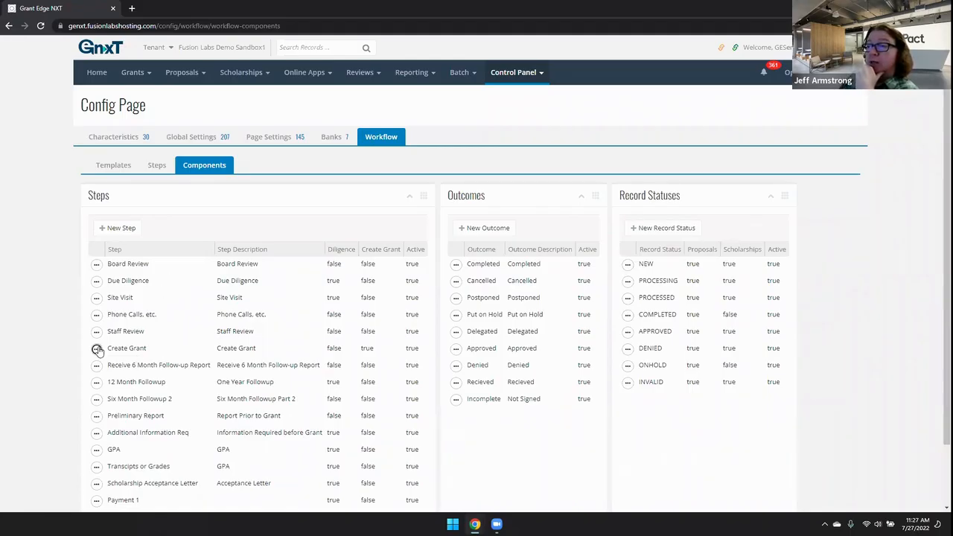
click(112, 365)
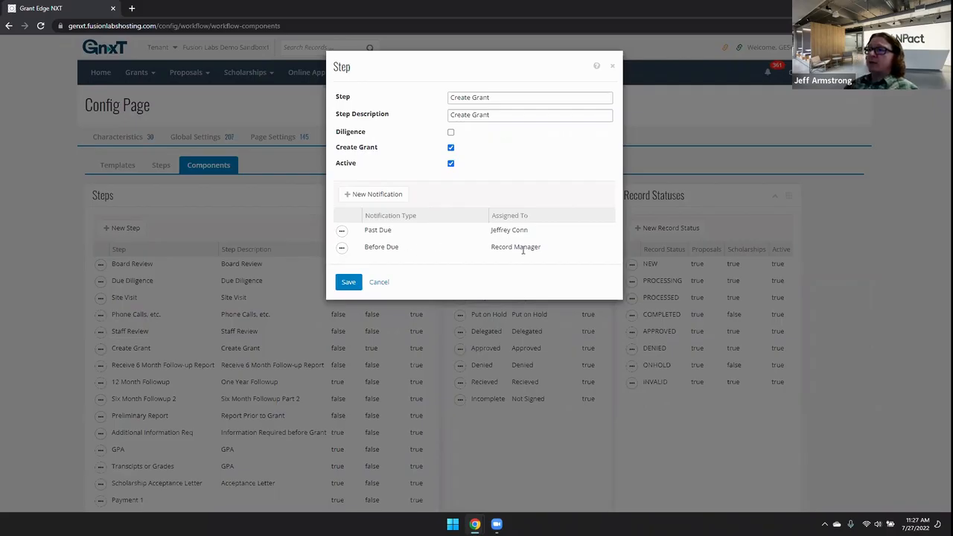
double_click(501, 230)
click(524, 231)
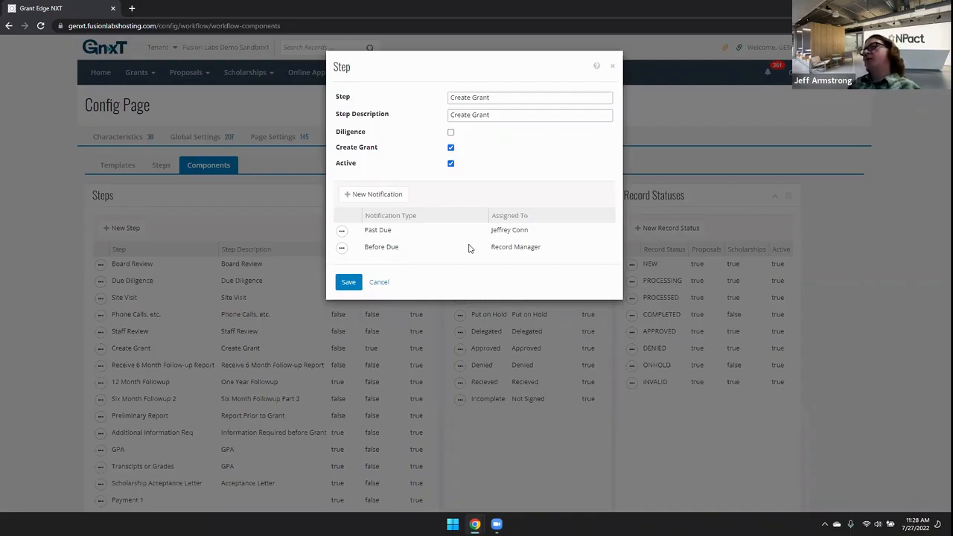
click(383, 282)
Step: Reopen the Park Rejuvenation proposal and return to its workflow tasks
mouse_move(185, 74)
click(185, 91)
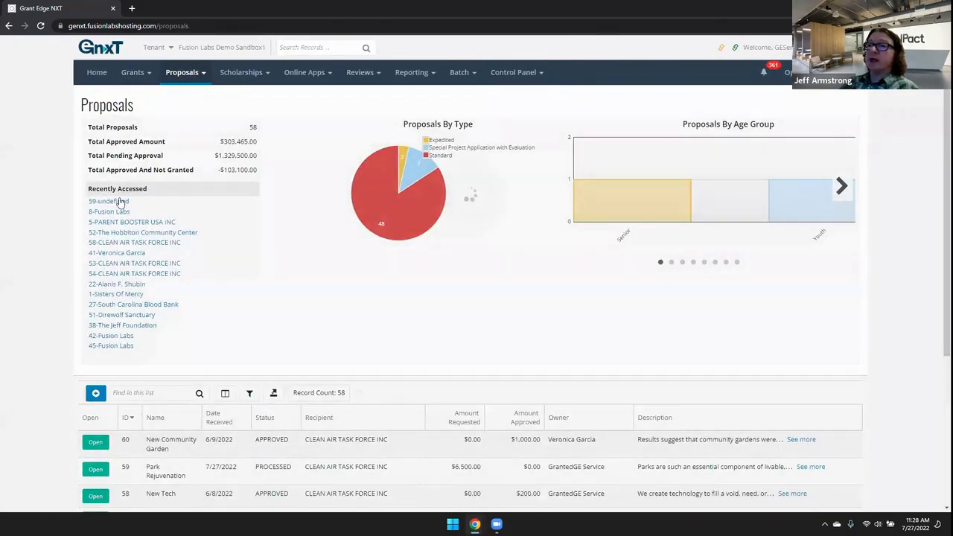
click(120, 201)
scroll(316, 245, down, 7)
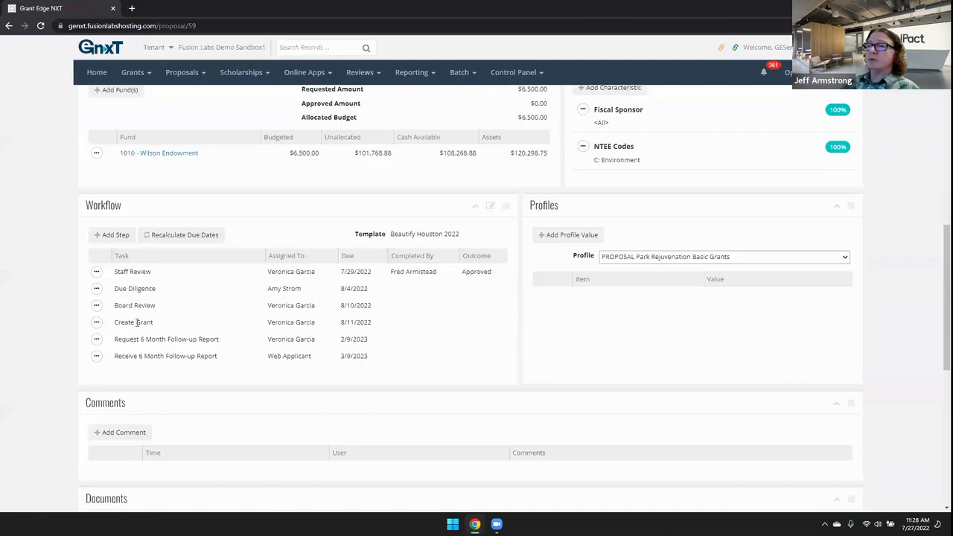
Step: Review the notifications and assigned users of the proposal's Create Grant step, then close it without saving
click(96, 322)
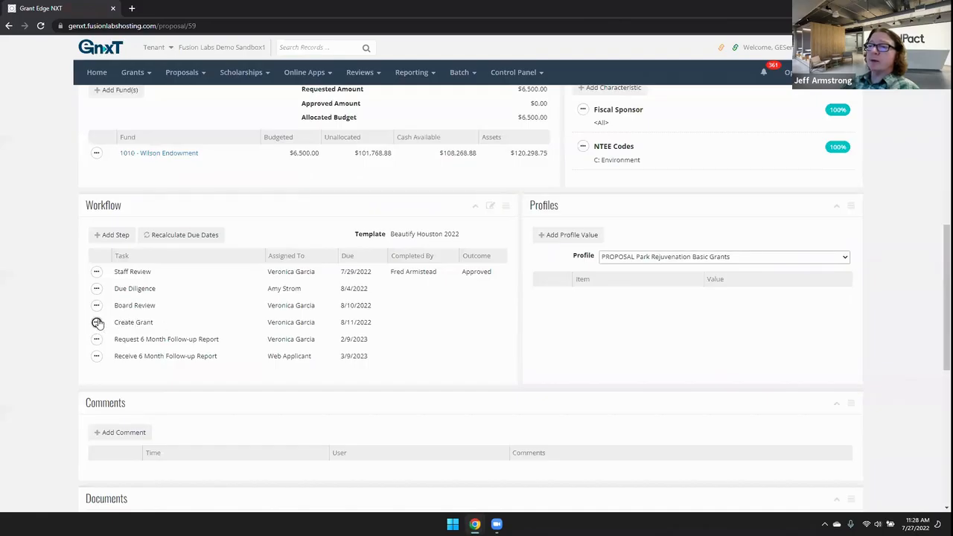
click(104, 338)
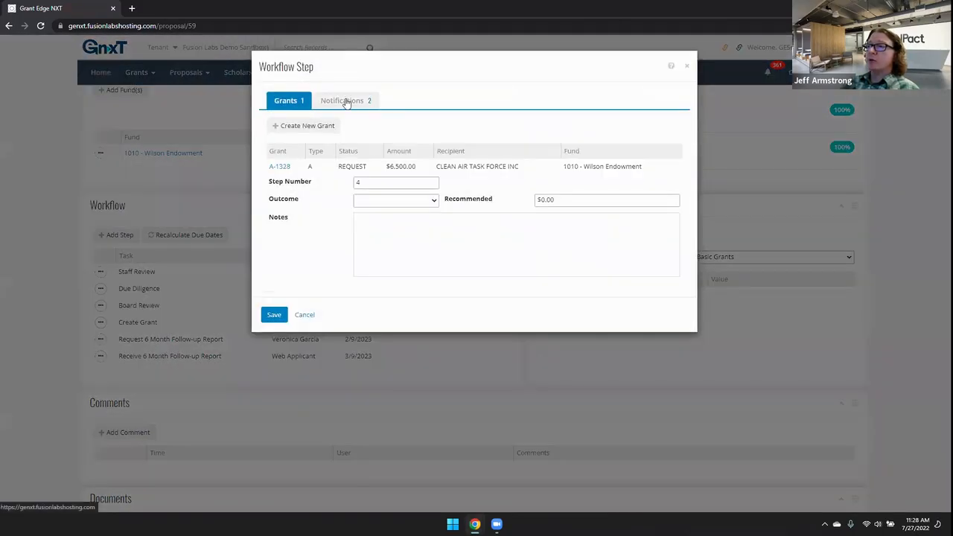
click(344, 97)
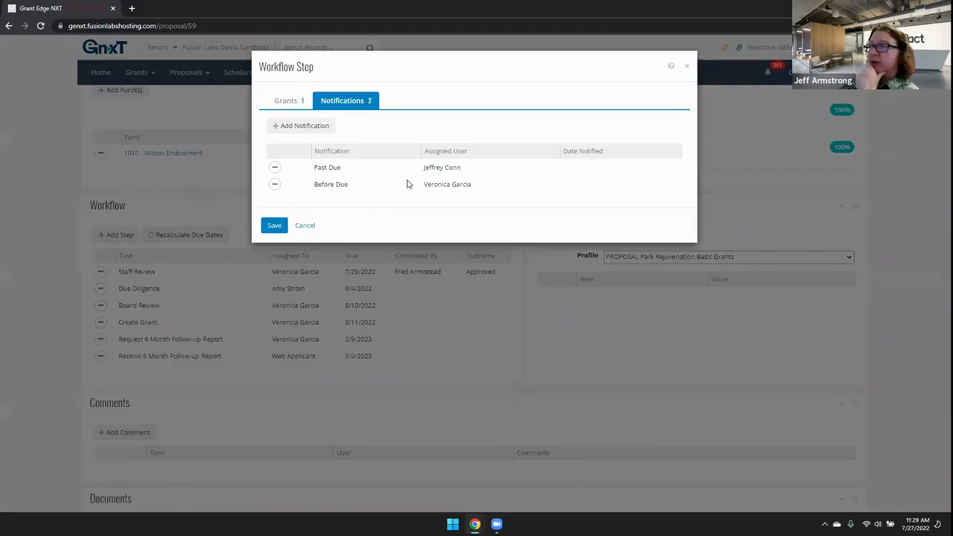
triple_click(447, 166)
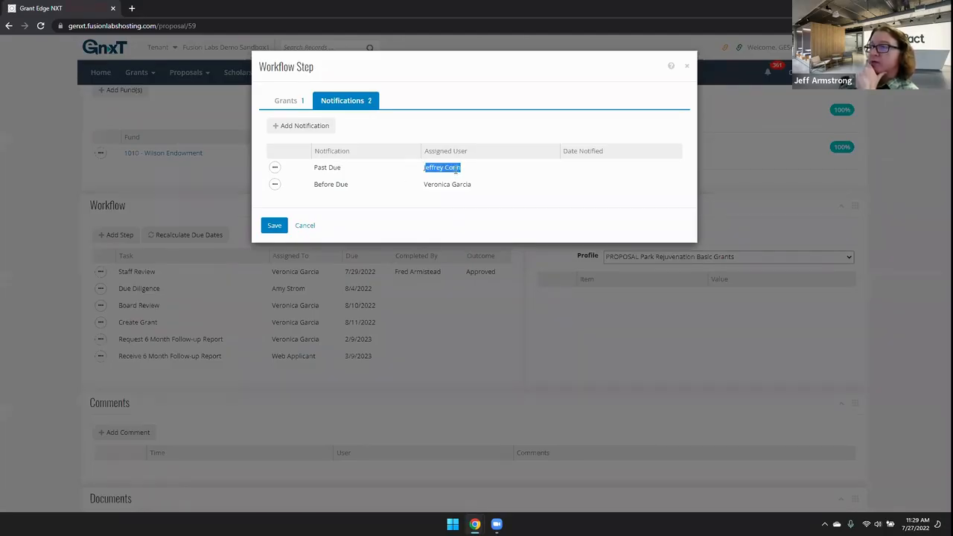
click(495, 164)
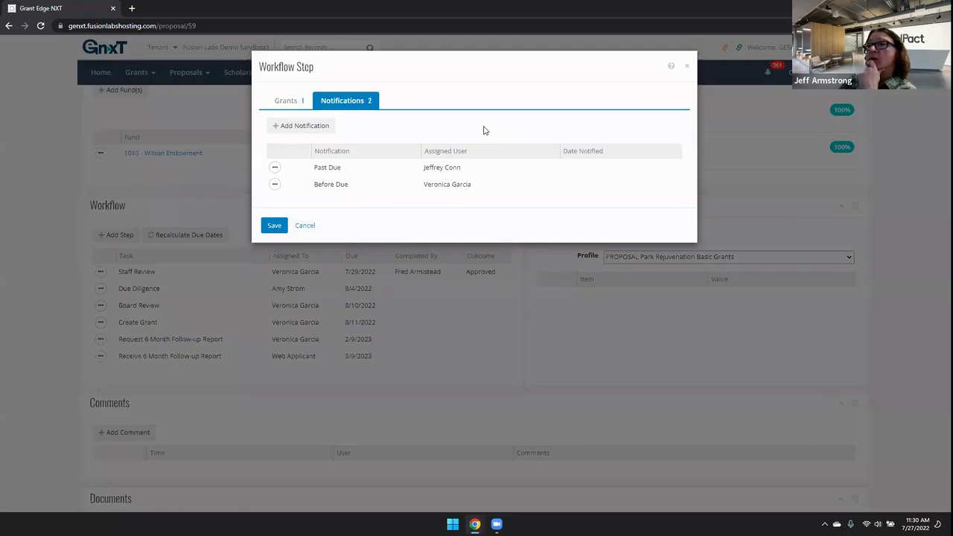
click(305, 226)
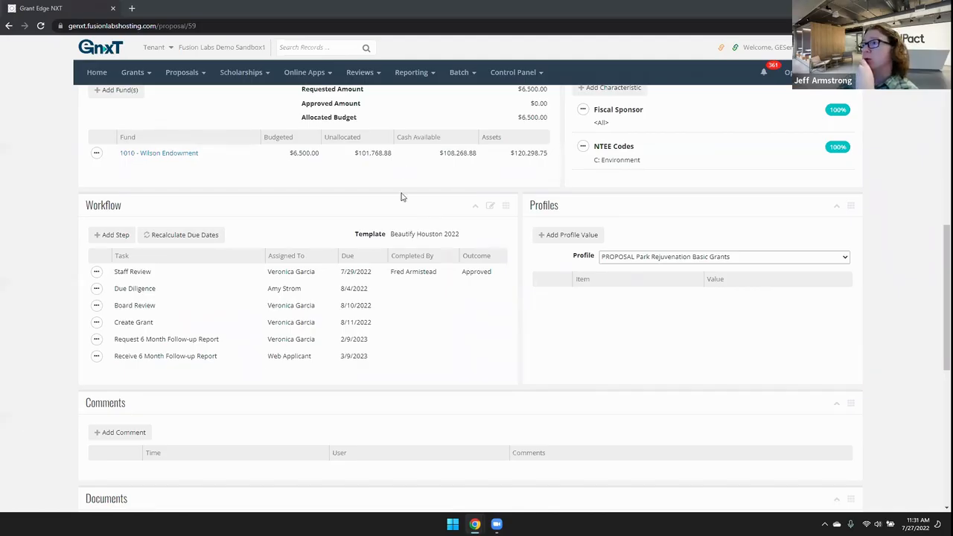
Step: Open Proposal Batch 5/26/2022 from the proposal batches and go to its proposals for workflow processing
scroll(417, 149, up, 2)
mouse_move(452, 84)
click(462, 163)
click(96, 247)
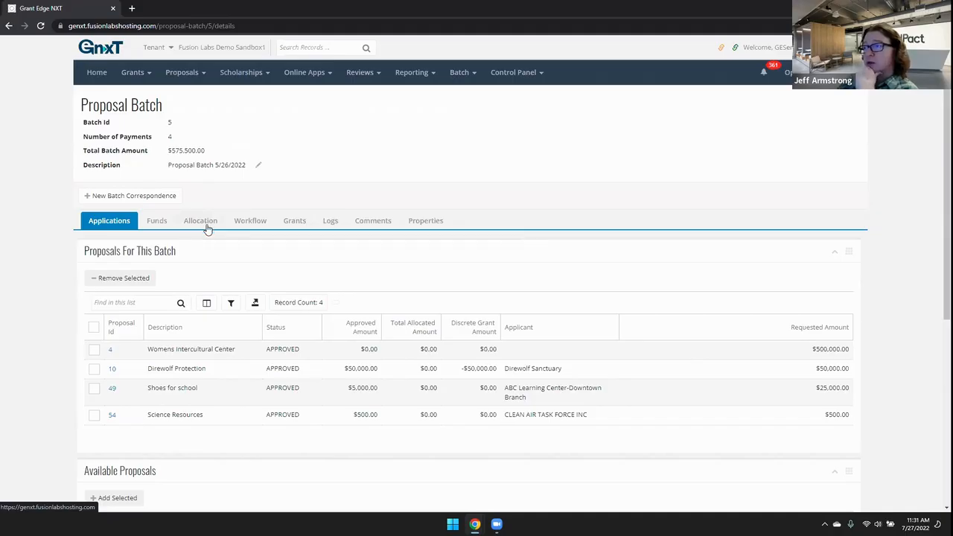
click(250, 222)
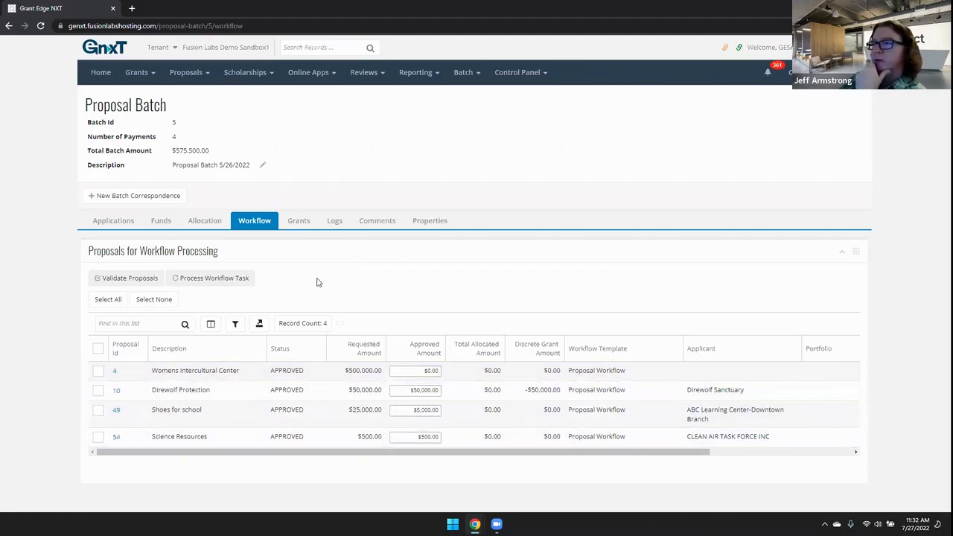
Step: Select all proposals in the batch and set up a workflow task with the Proposal Workflow template and Additional Information Req task
click(99, 348)
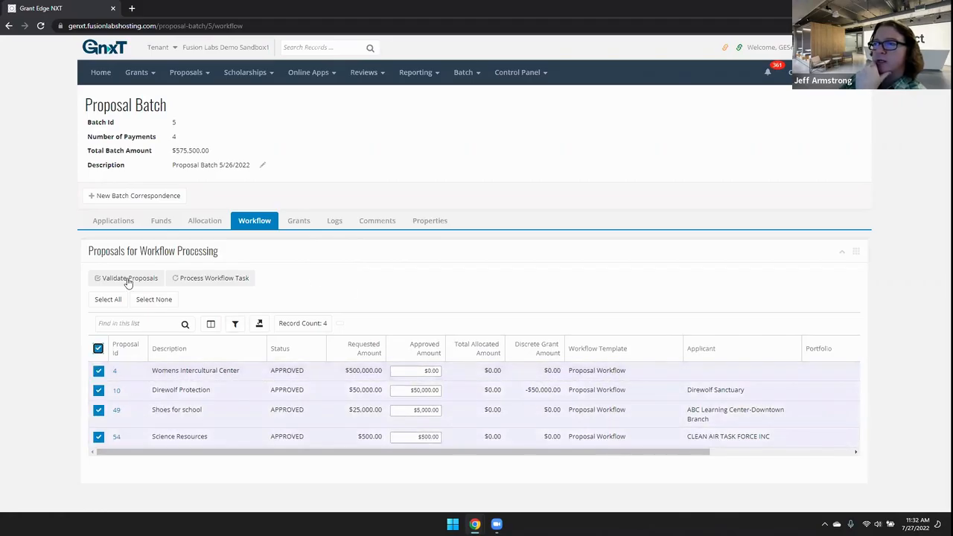
click(189, 280)
click(427, 100)
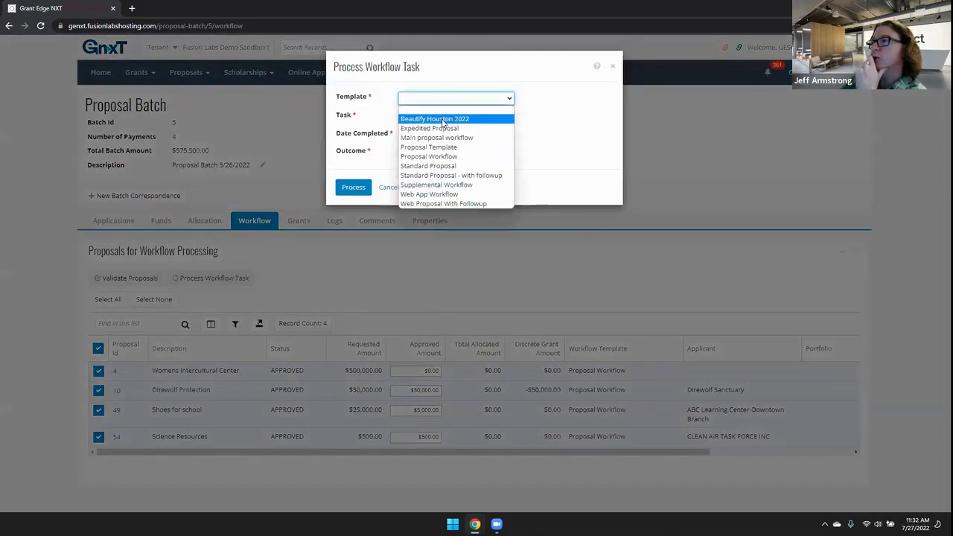
click(439, 157)
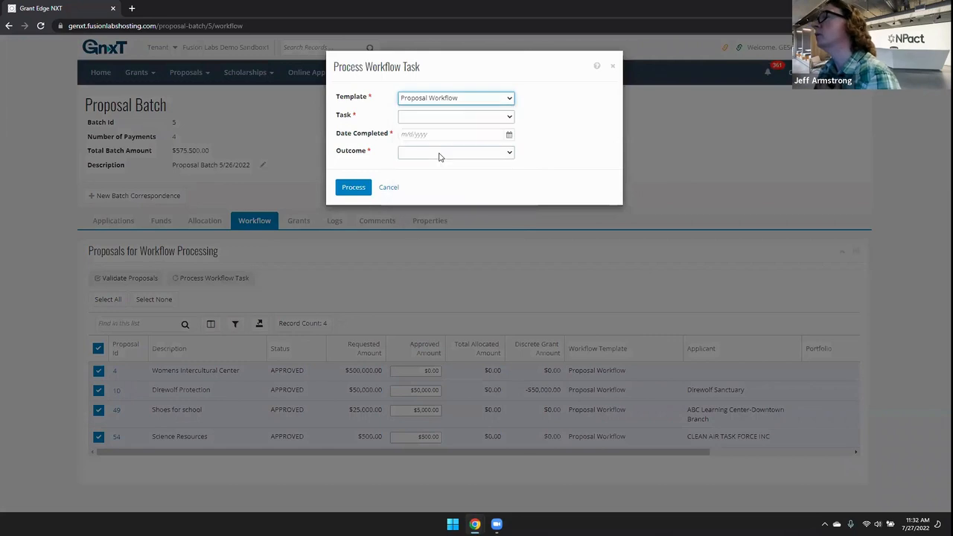
click(455, 117)
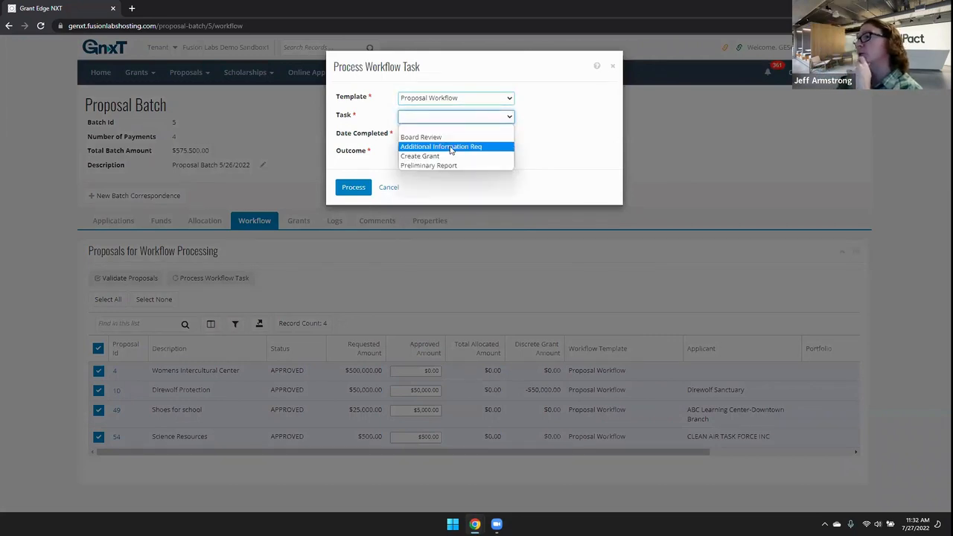
click(450, 148)
Step: Process the workflow task with completion date 7/28/2022 and the outcome Completed
click(508, 134)
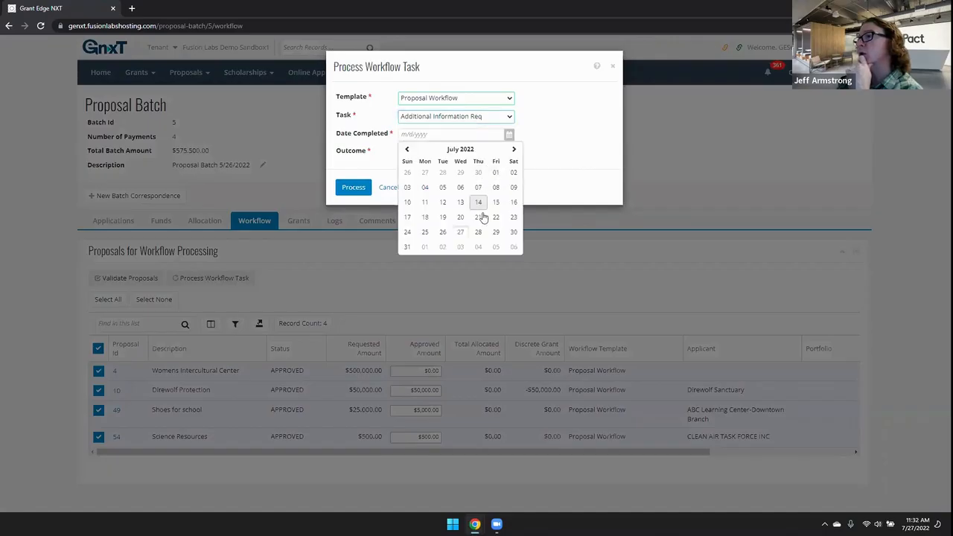
click(478, 231)
click(458, 152)
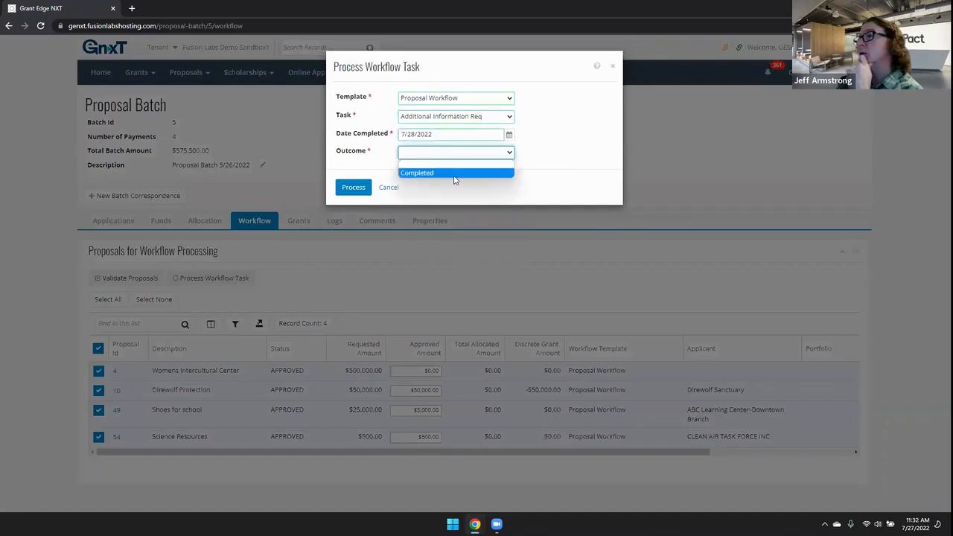
click(454, 172)
click(354, 188)
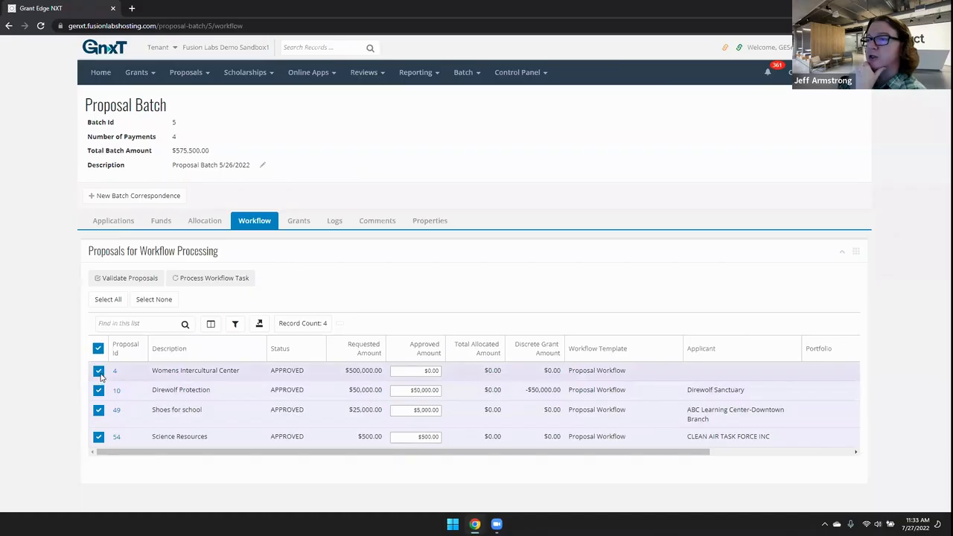
Step: Deselect the Womens Intercultural Center and Direwolf Protection proposals in the batch's workflow list
click(98, 370)
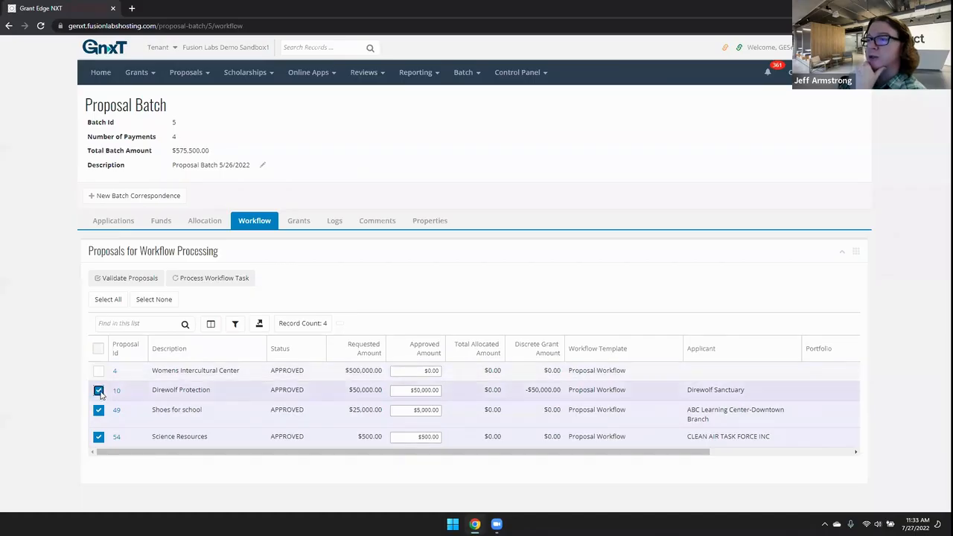
click(99, 389)
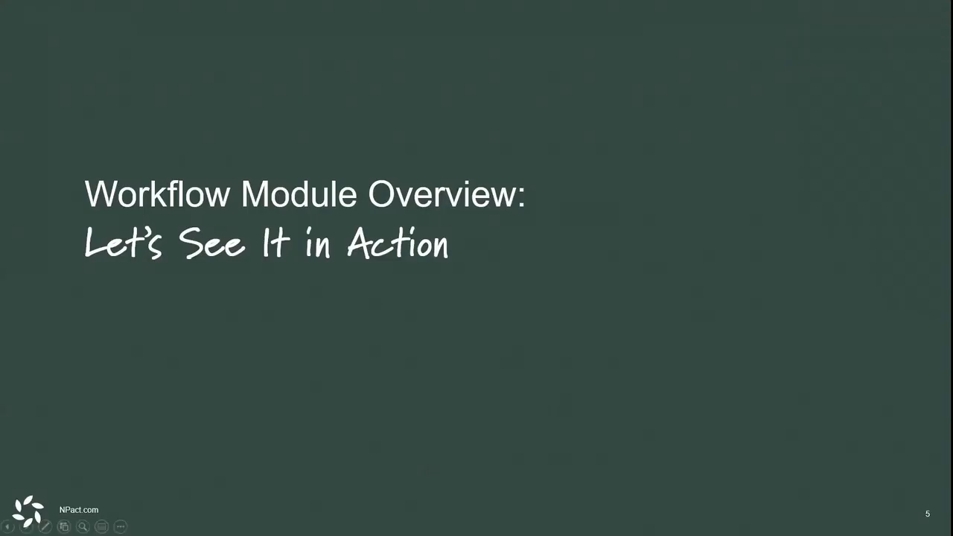
key(Right)
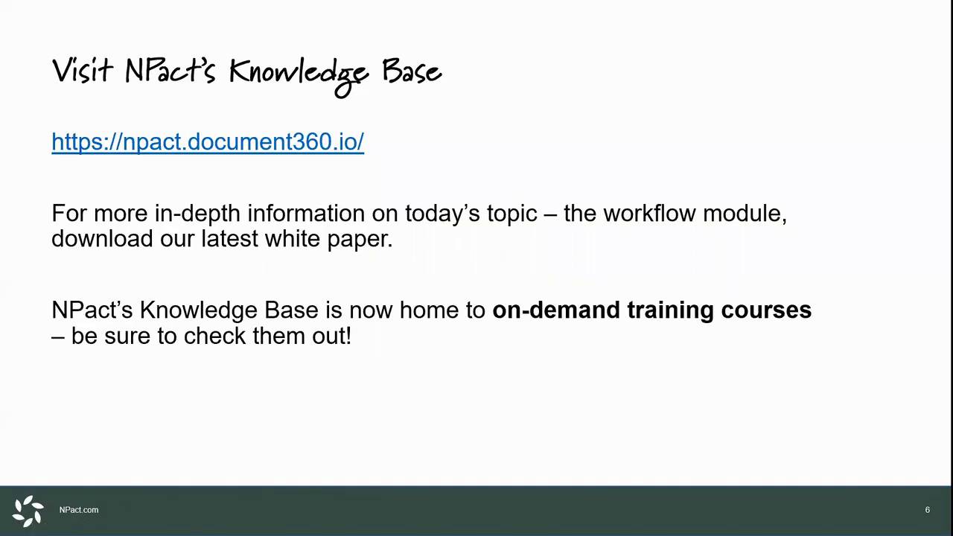